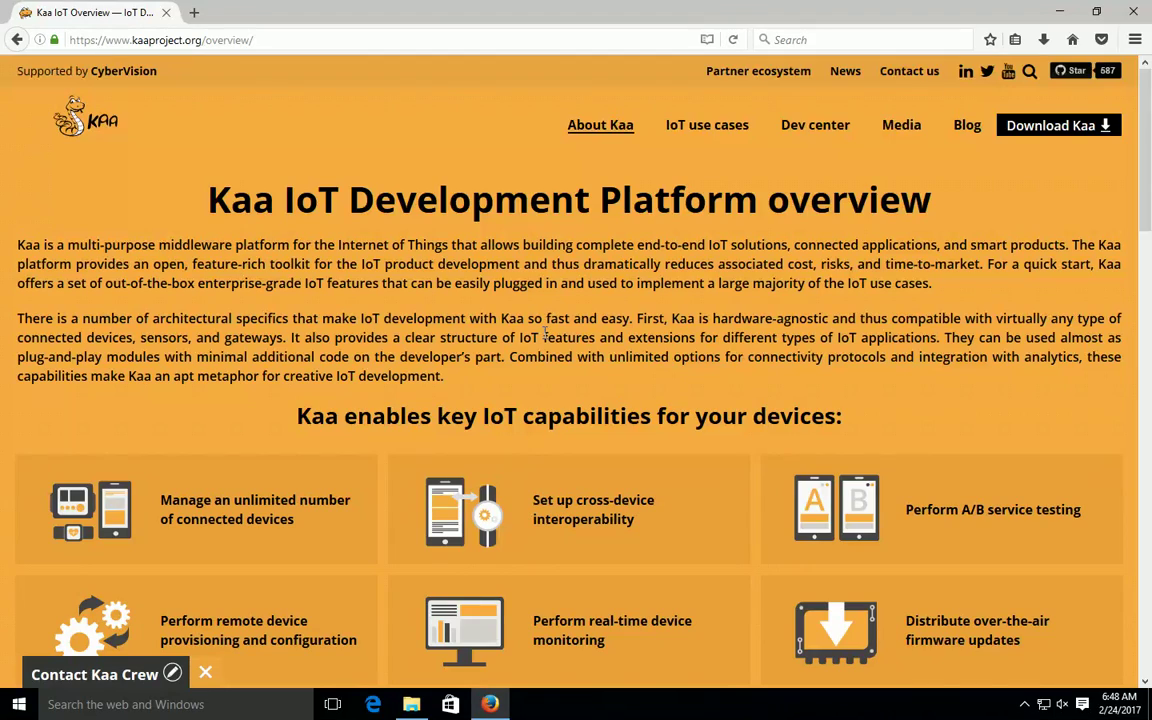
{"action": "scroll", "coordinate": [404, 340], "scroll_direction": "down", "scroll_amount": 4}
{"action": "scroll", "coordinate": [404, 378], "scroll_direction": "up", "scroll_amount": 4}
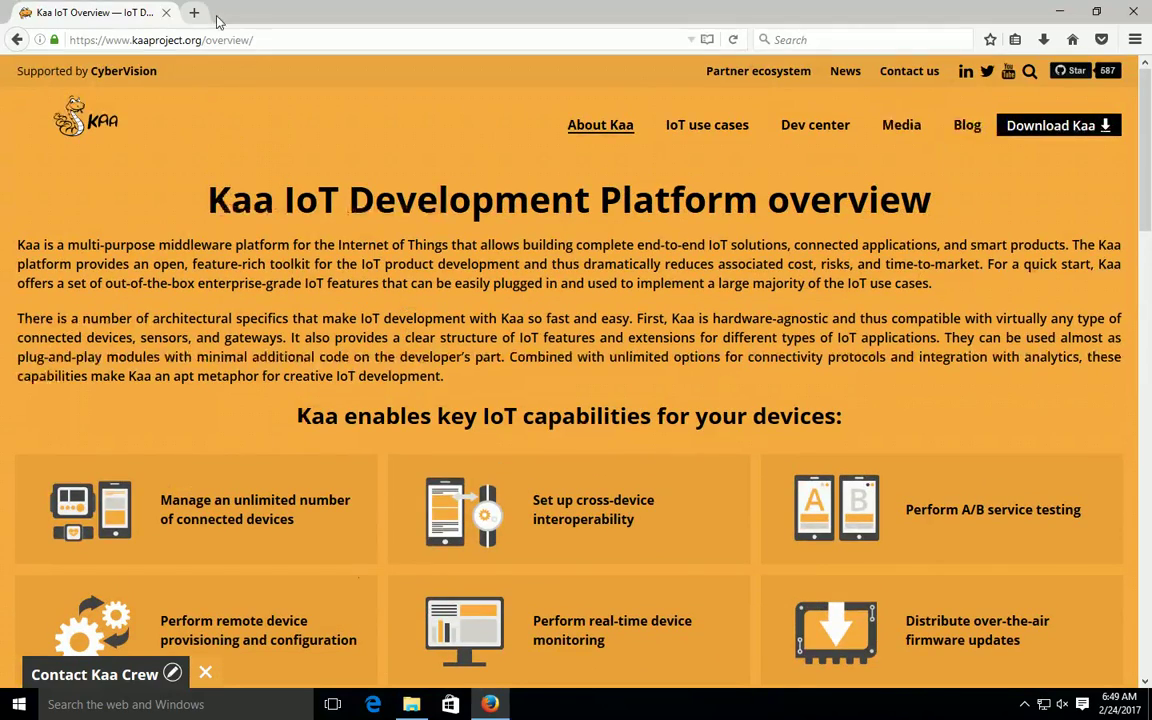
{"action": "left_click", "coordinate": [195, 12]}
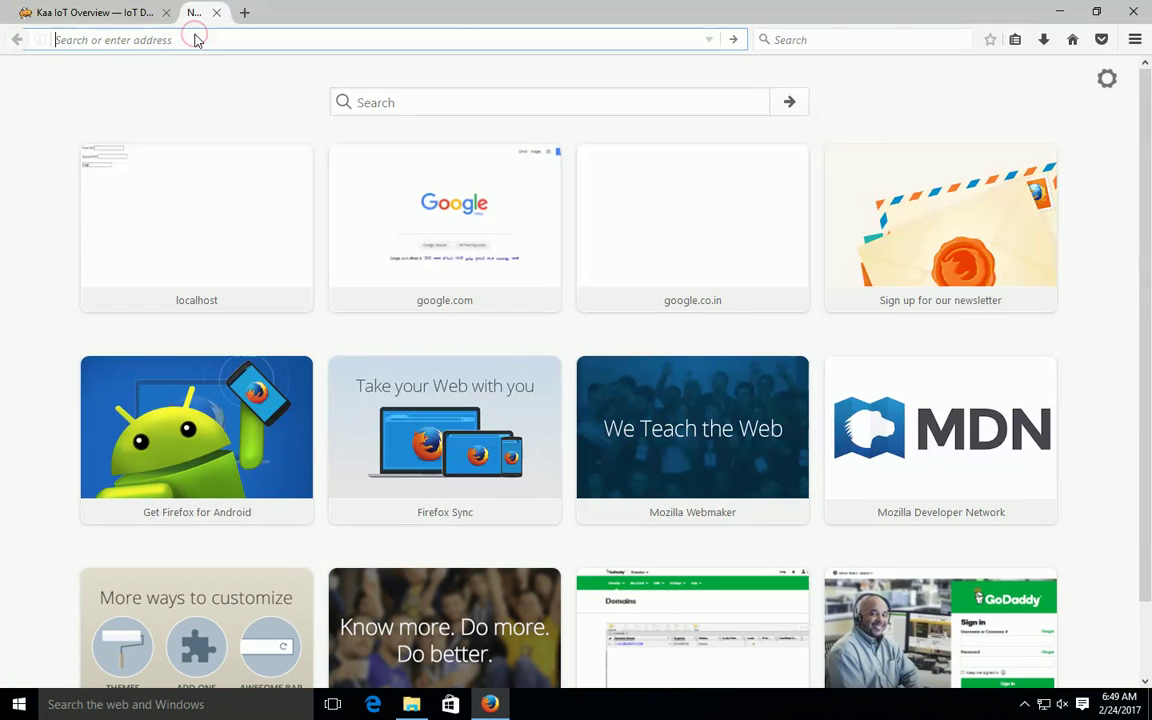
{"action": "type", "text": "www.google.com/"}
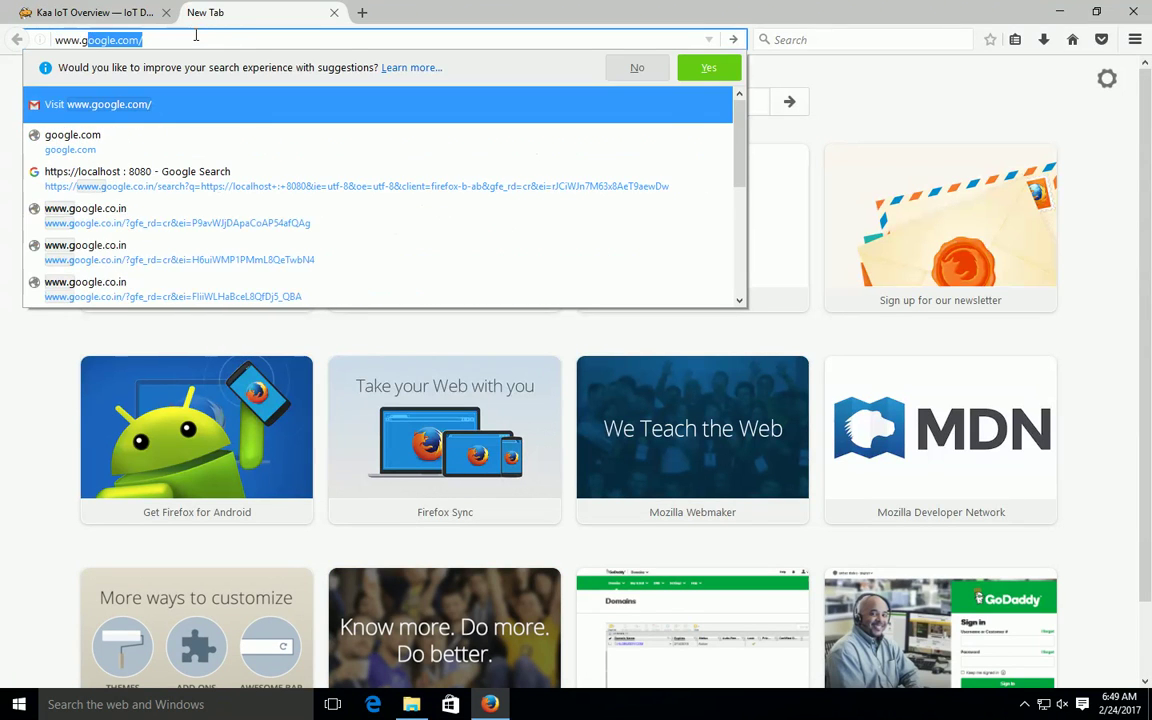
{"action": "key", "text": "Return"}
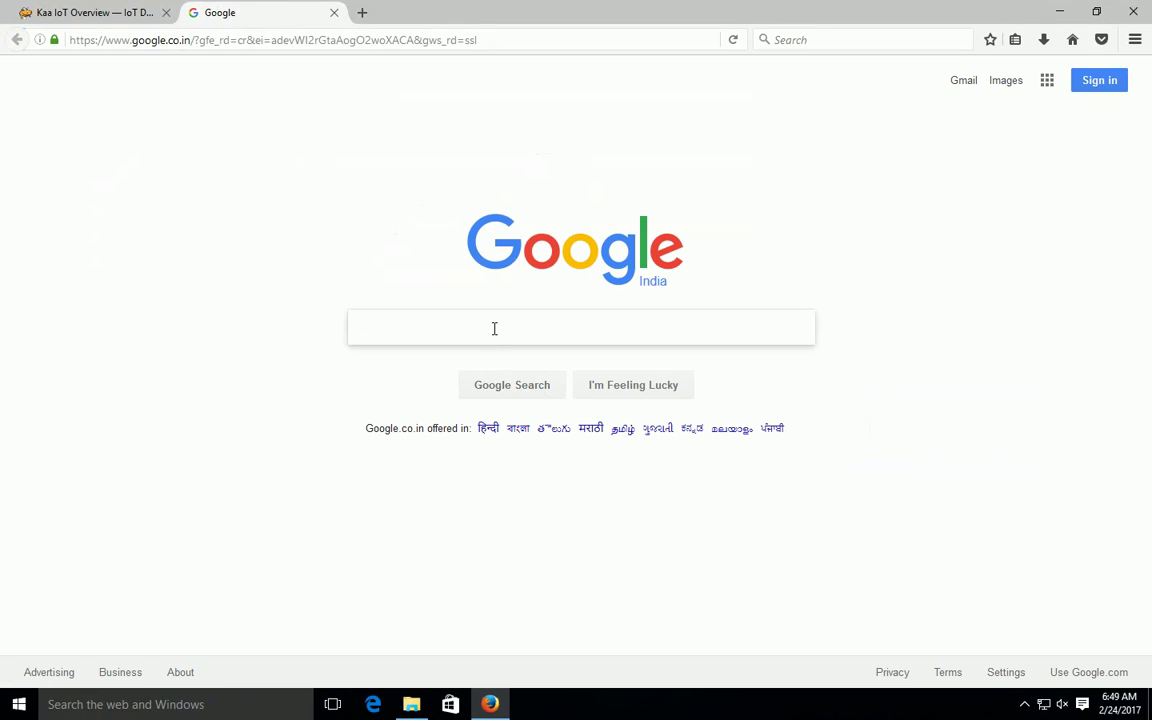
Step: Search Google for 'KAA Download' and open the first result in a new tab, switching to it
{"action": "left_click", "coordinate": [493, 328]}
{"action": "type", "text": "KAA Download"}
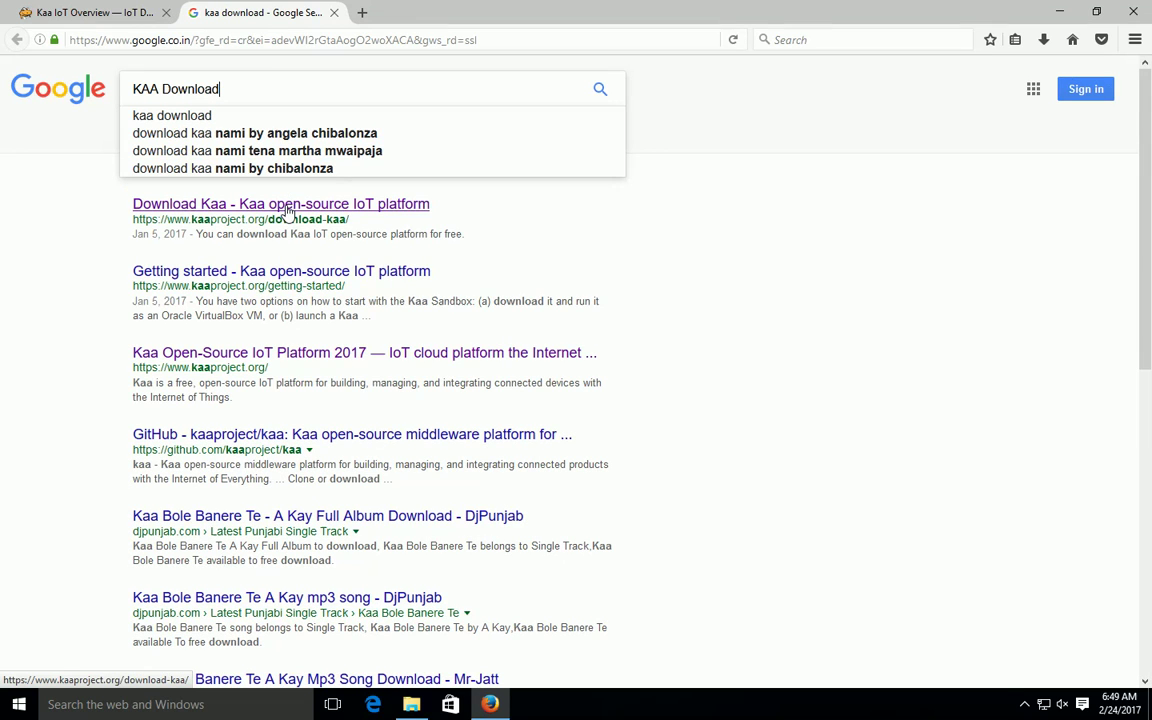
{"action": "right_click", "coordinate": [310, 210]}
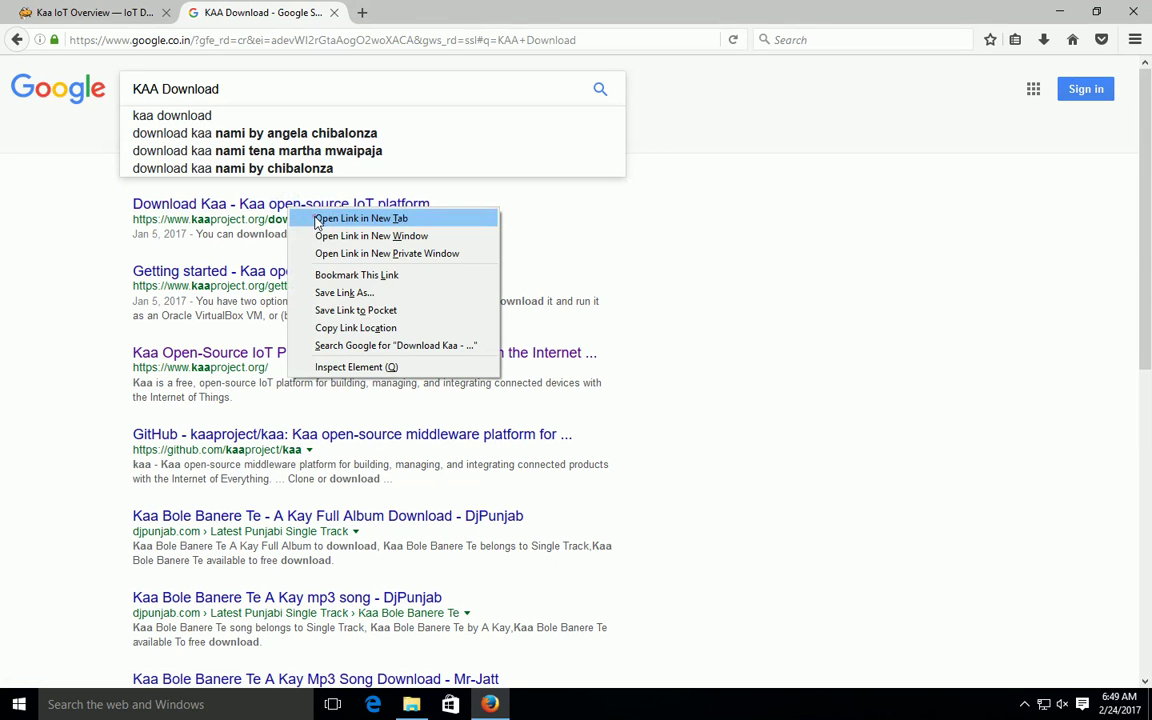
{"action": "left_click", "coordinate": [317, 222]}
{"action": "left_click", "coordinate": [455, 12]}
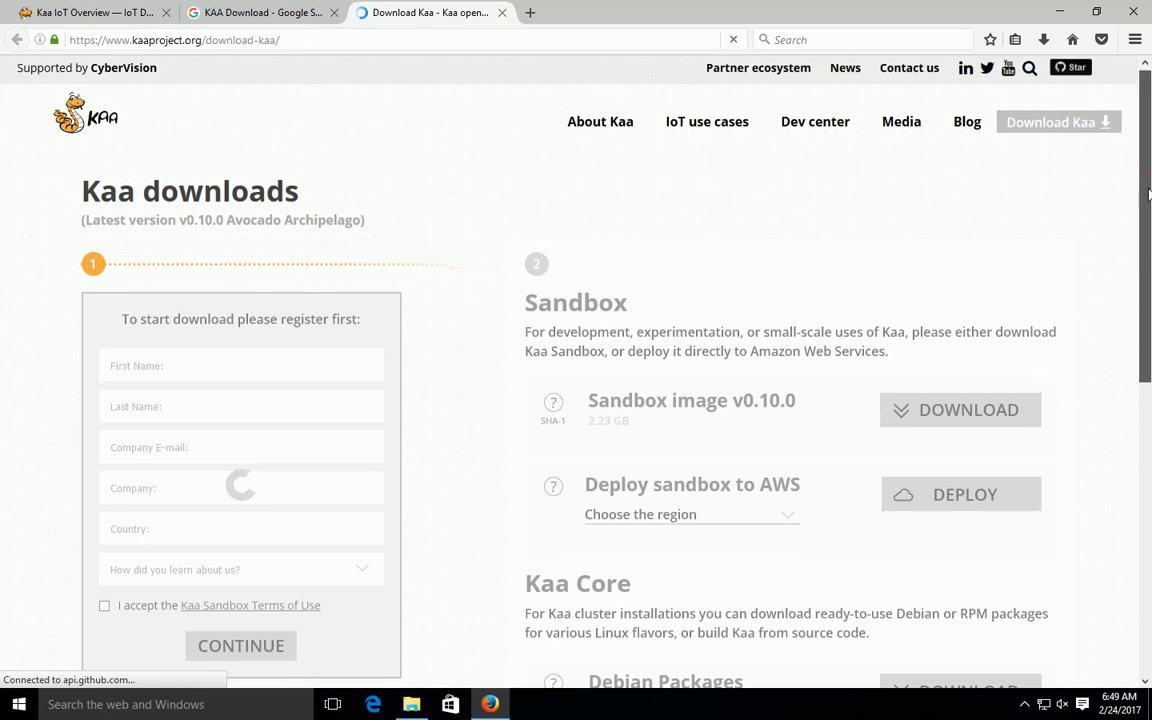
{"action": "scroll", "coordinate": [1150, 220], "scroll_direction": "down", "scroll_amount": 2}
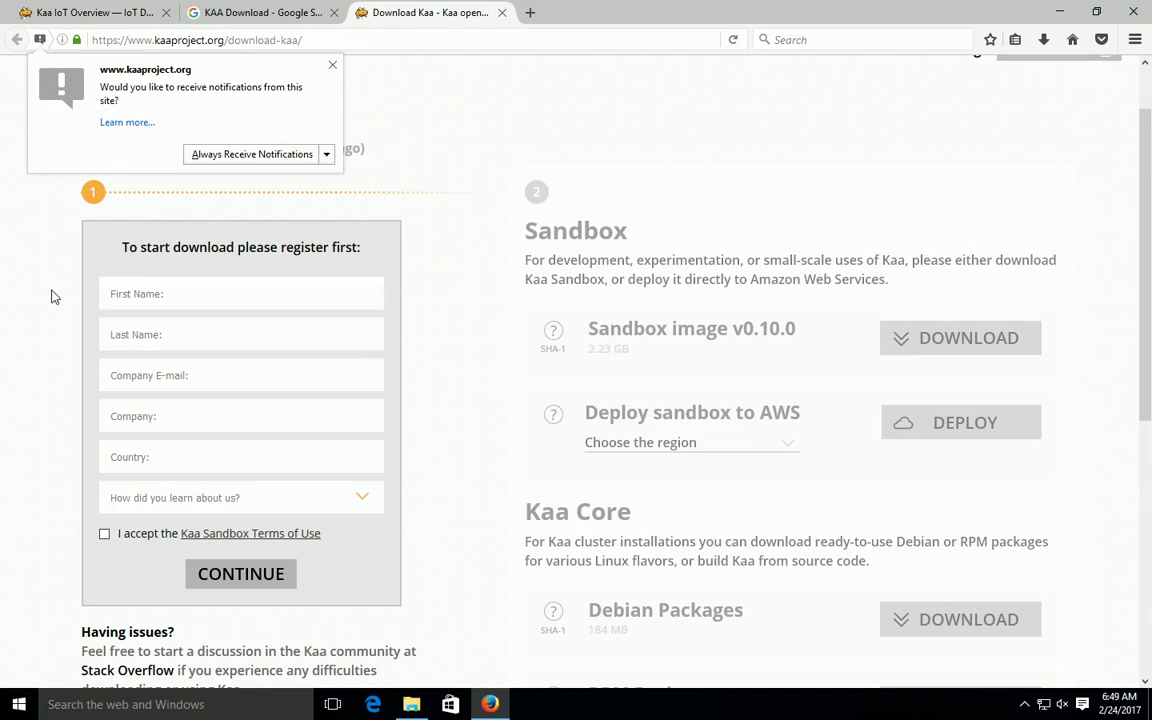
Step: Dismiss the site notification and enter the registrant's first and last name
{"action": "left_click", "coordinate": [333, 66]}
{"action": "left_click", "coordinate": [185, 298]}
{"action": "type", "text": "R"}
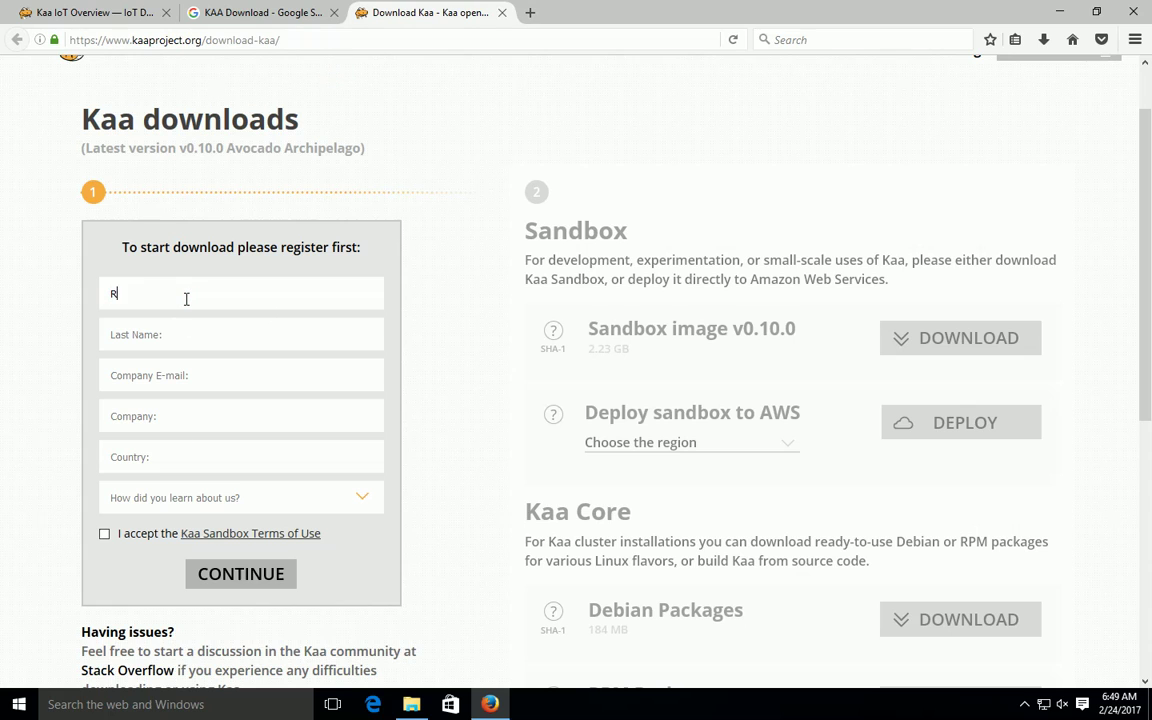
{"action": "type", "text": "ajeev"}
{"action": "left_click", "coordinate": [189, 339]}
{"action": "left_click_drag", "start_coordinate": [154, 299], "coordinate": [154, 291]}
{"action": "left_click", "coordinate": [153, 333]}
{"action": "double_click", "coordinate": [153, 295]}
{"action": "key", "text": "Tab"}
Step: Enter the registrant's company e-mail address
{"action": "key", "text": "Tab"}
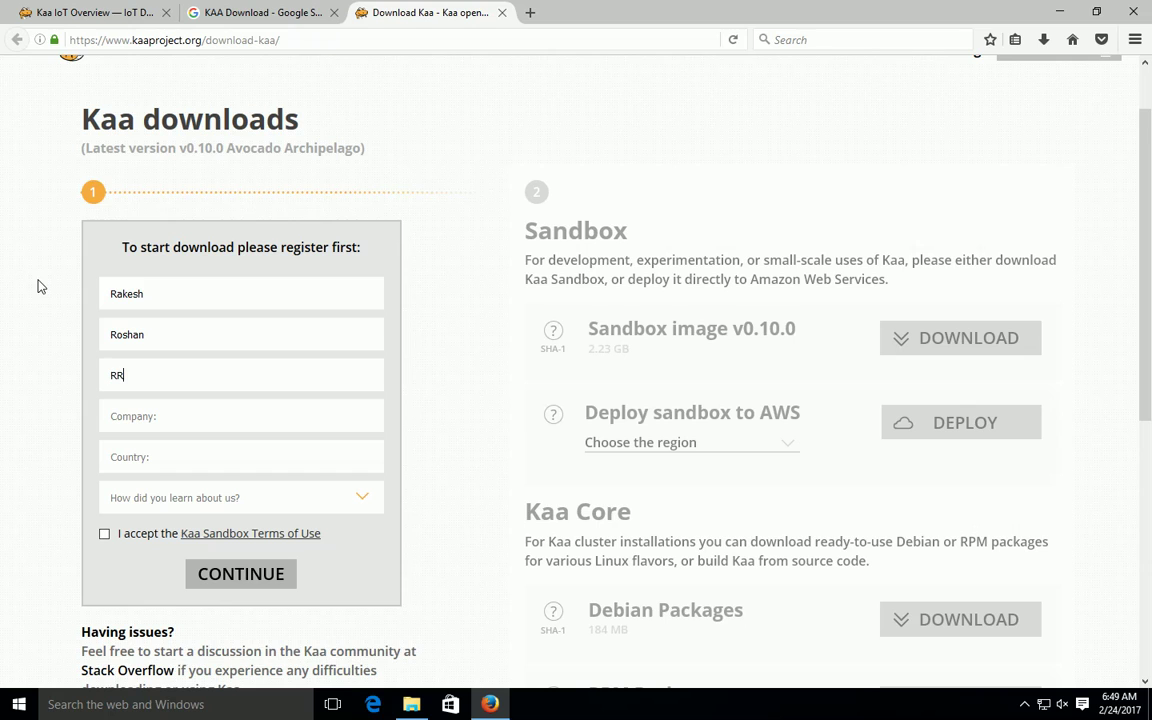
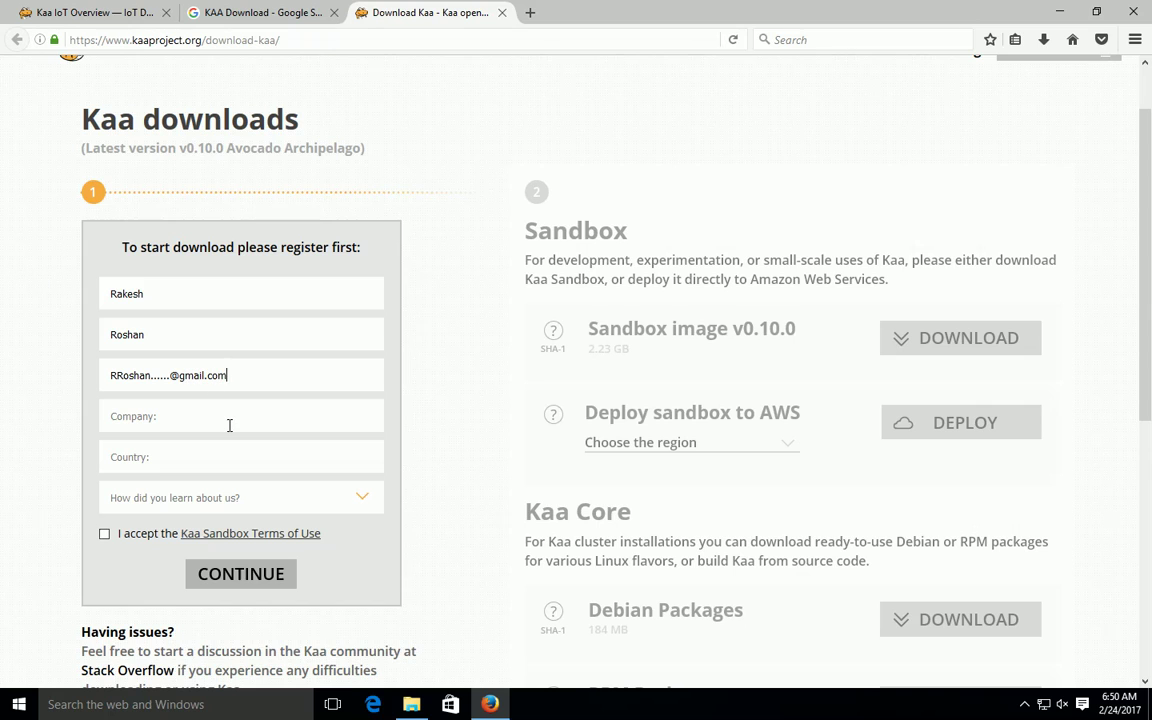
Step: Set company to ABC, country to India, referral source to Web search, and accept the Terms of Use
{"action": "left_click", "coordinate": [229, 424]}
{"action": "type", "text": "AN"}
{"action": "key", "text": "BackSpace"}
{"action": "type", "text": "BC"}
{"action": "left_click", "coordinate": [171, 459]}
{"action": "type", "text": "India"}
{"action": "left_click", "coordinate": [280, 497]}
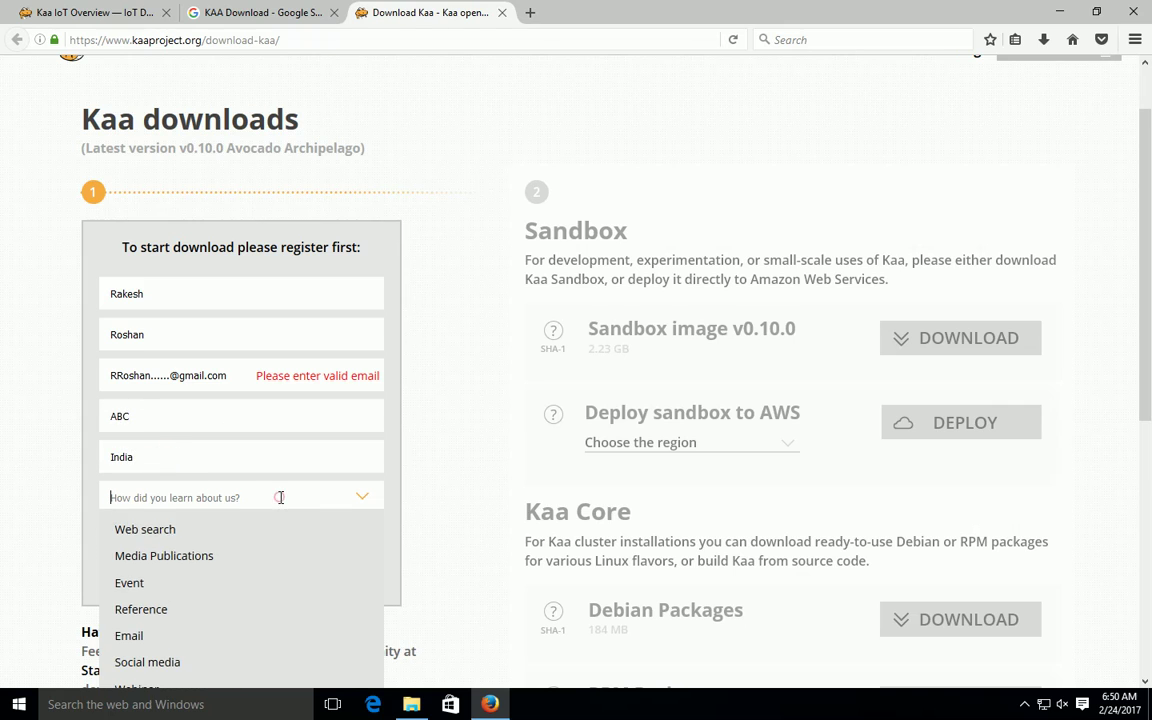
{"action": "left_click", "coordinate": [155, 529]}
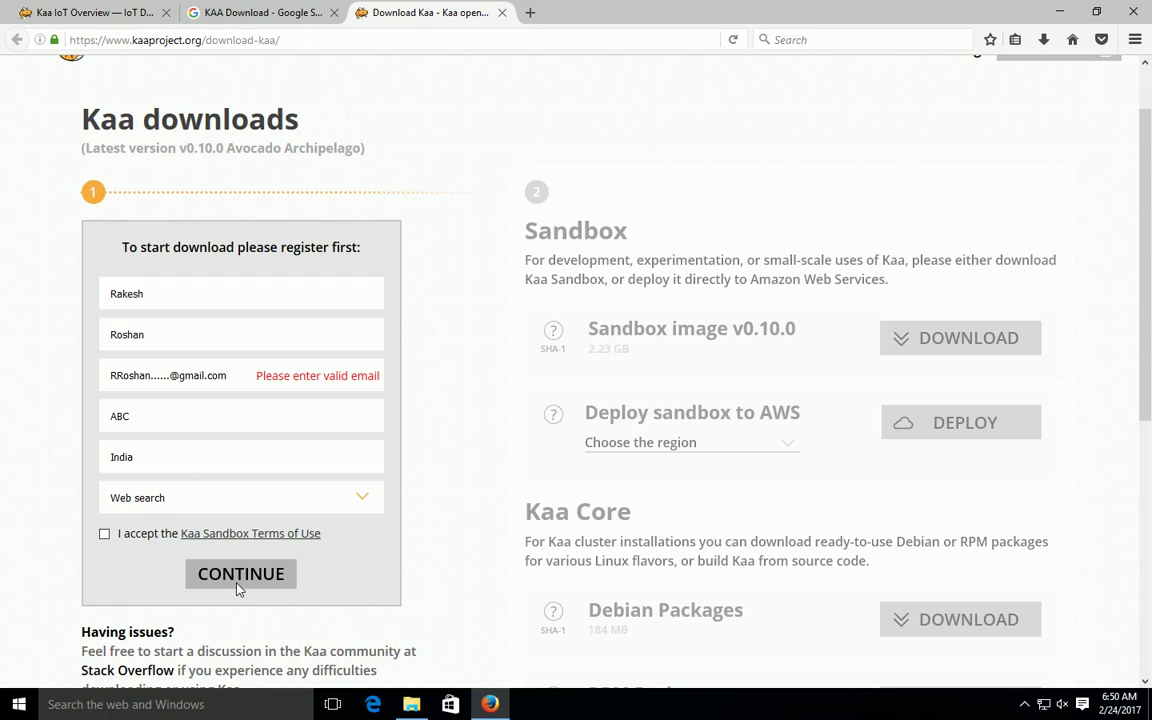
{"action": "left_click", "coordinate": [104, 533]}
Step: Correct the e-mail address to clear its error, then minimize Firefox
{"action": "left_click", "coordinate": [153, 375]}
{"action": "type", "text": ".."}
{"action": "left_click", "coordinate": [285, 373]}
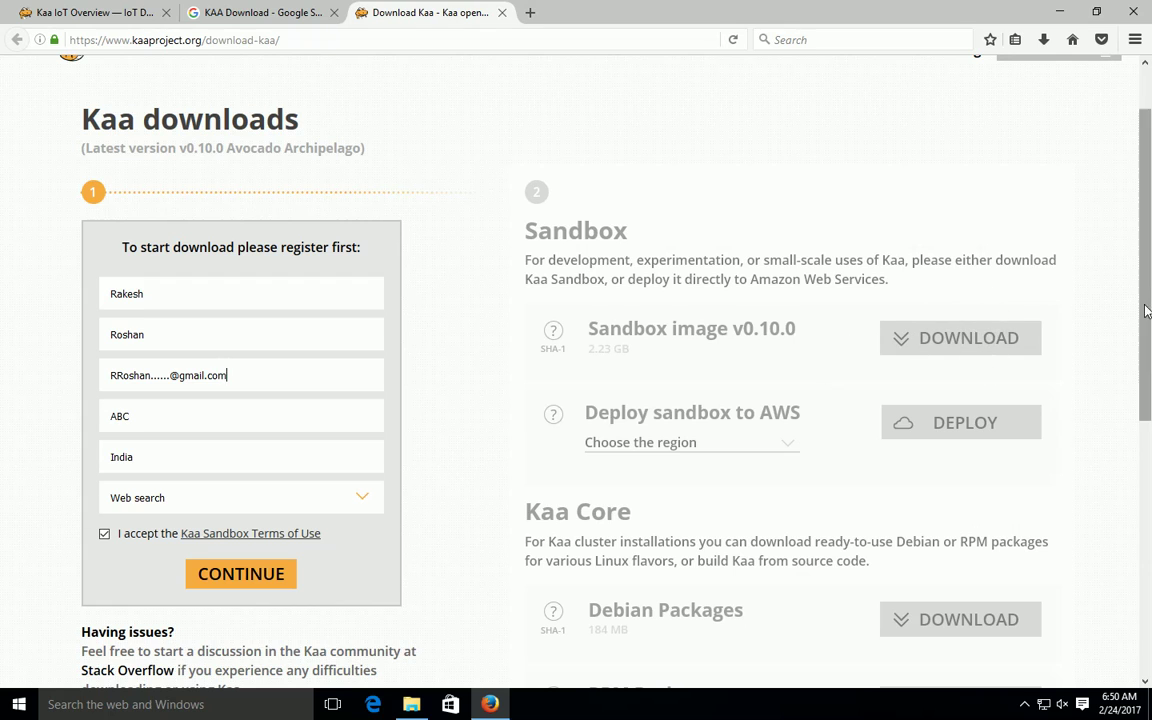
{"action": "left_click", "coordinate": [1060, 12]}
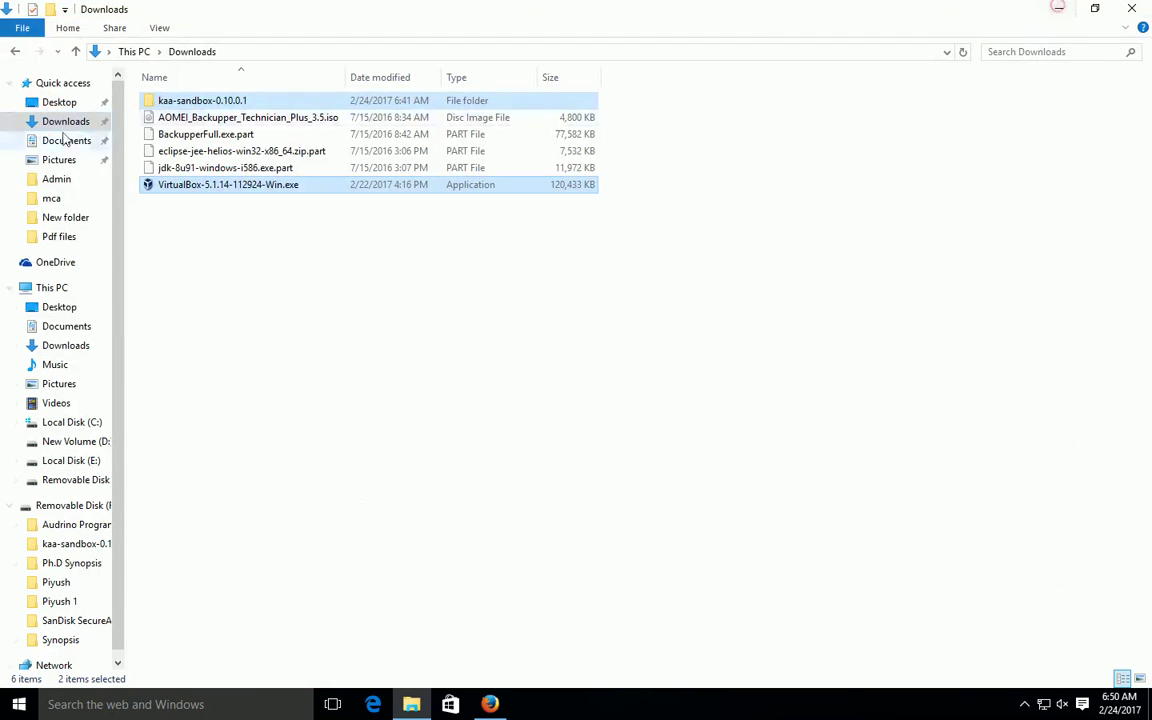
Step: Select the kaa-sandbox-0.10.0.1 folder in Downloads, then return to Firefox
{"action": "left_click", "coordinate": [181, 237]}
{"action": "left_click", "coordinate": [205, 101]}
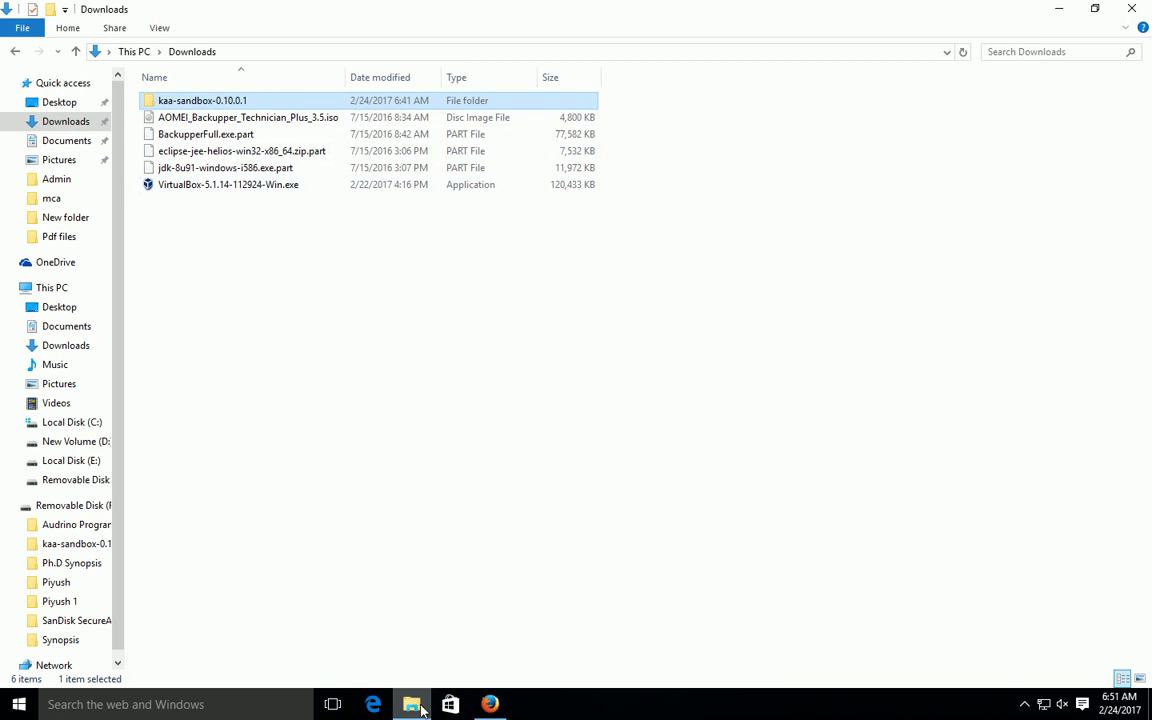
{"action": "left_click", "coordinate": [489, 704]}
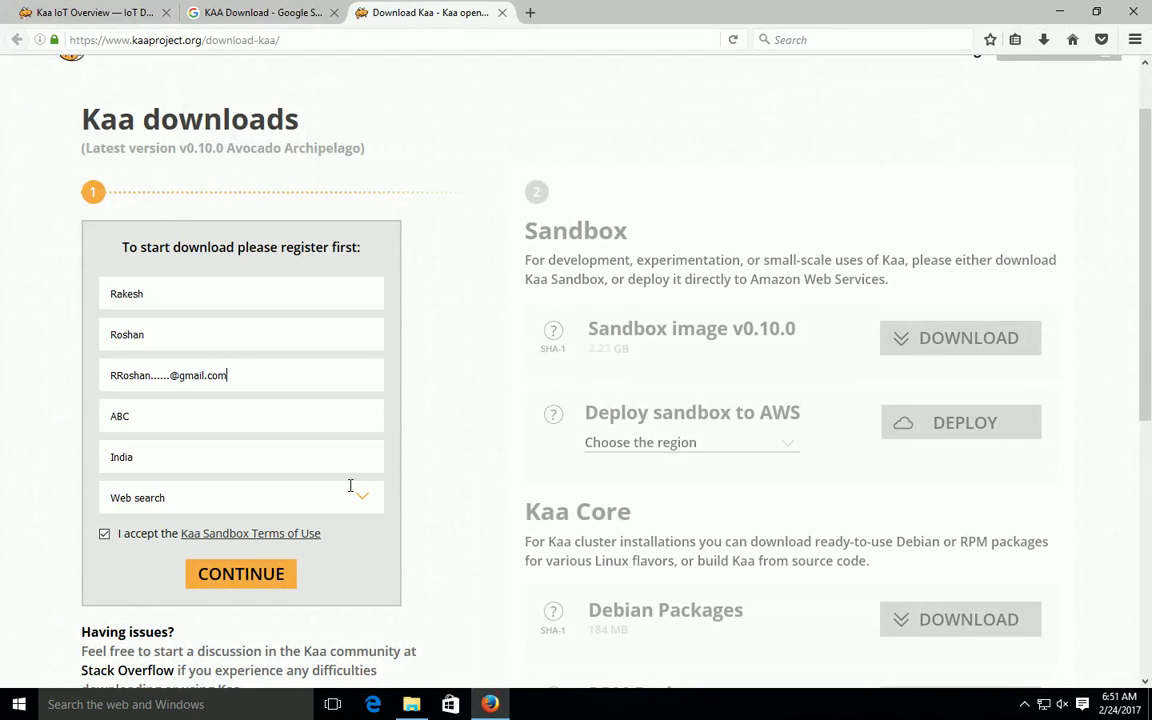
Step: Close the filled-in Download Kaa tab
{"action": "scroll", "coordinate": [1000, 188], "scroll_direction": "up", "scroll_amount": 2}
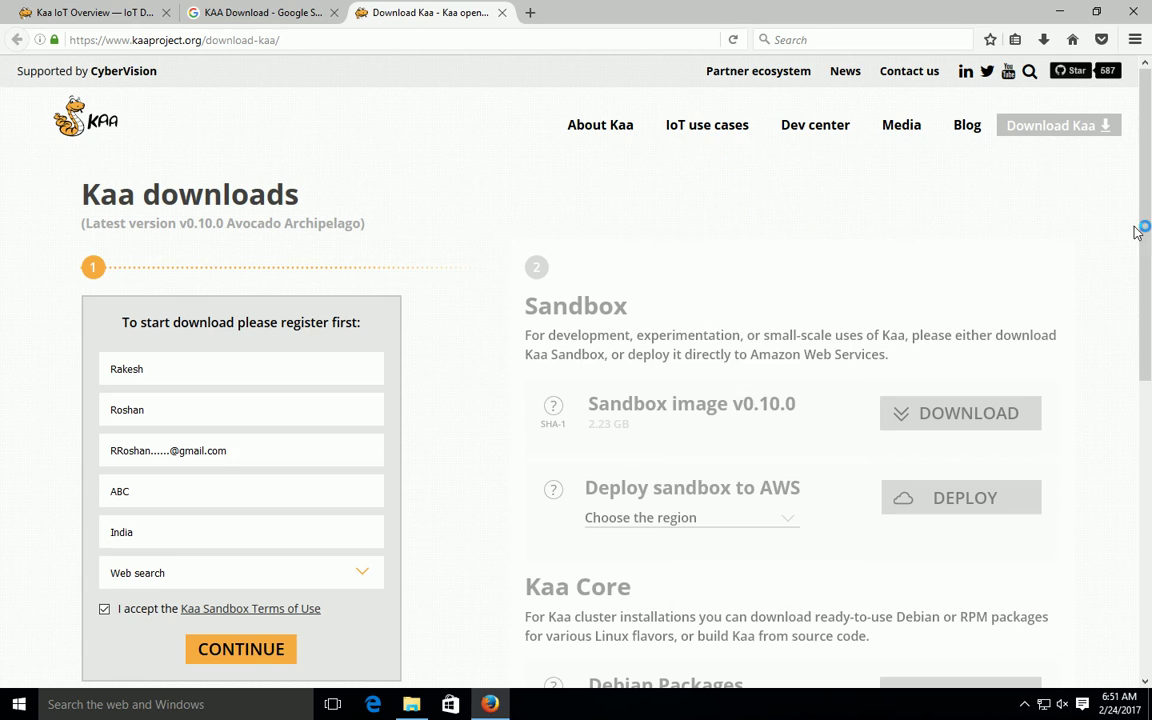
{"action": "scroll", "coordinate": [1140, 240], "scroll_direction": "down", "scroll_amount": 4}
{"action": "scroll", "coordinate": [1147, 287], "scroll_direction": "up", "scroll_amount": 3}
{"action": "left_click_drag", "start_coordinate": [1147, 287], "coordinate": [1147, 195]}
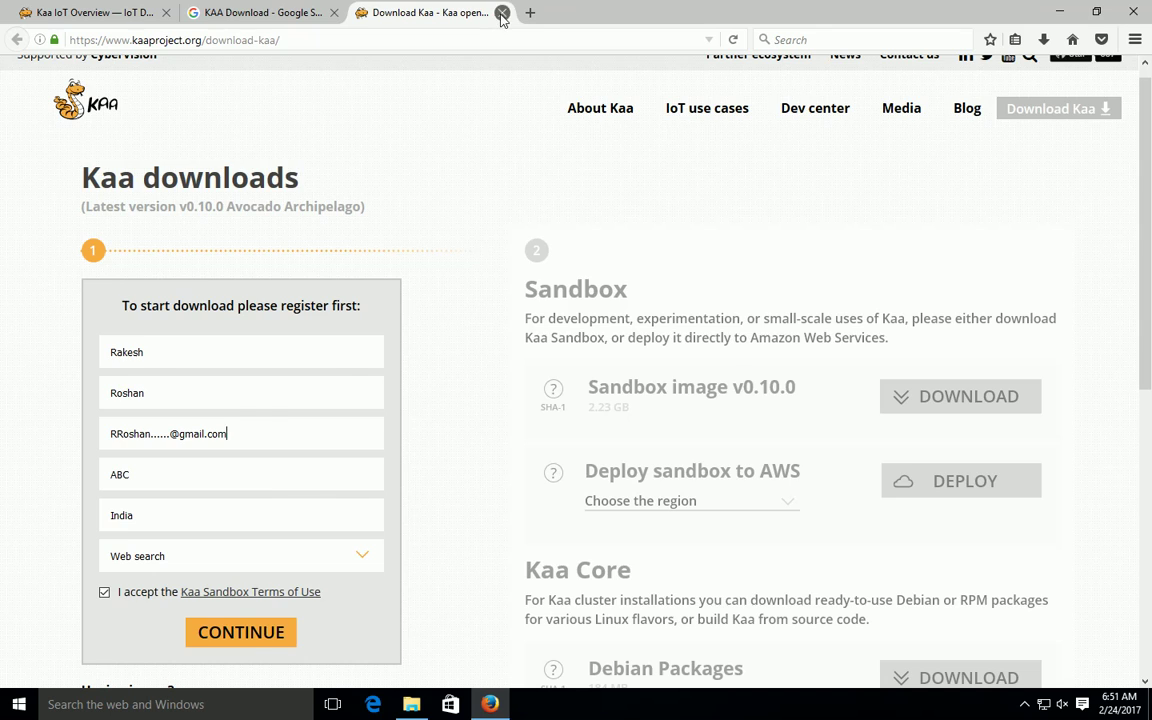
{"action": "left_click", "coordinate": [502, 13]}
Step: Reopen the Kaa downloads page from the overview tab's Download Kaa button
{"action": "left_click", "coordinate": [113, 12]}
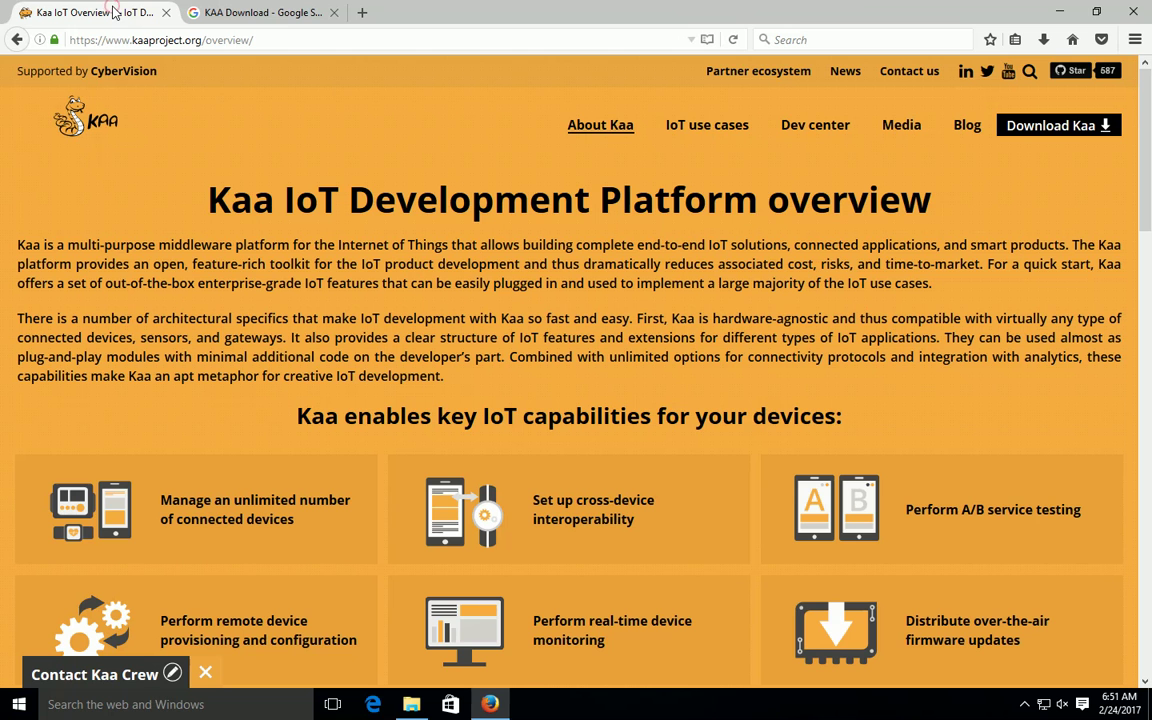
{"action": "left_click", "coordinate": [63, 37]}
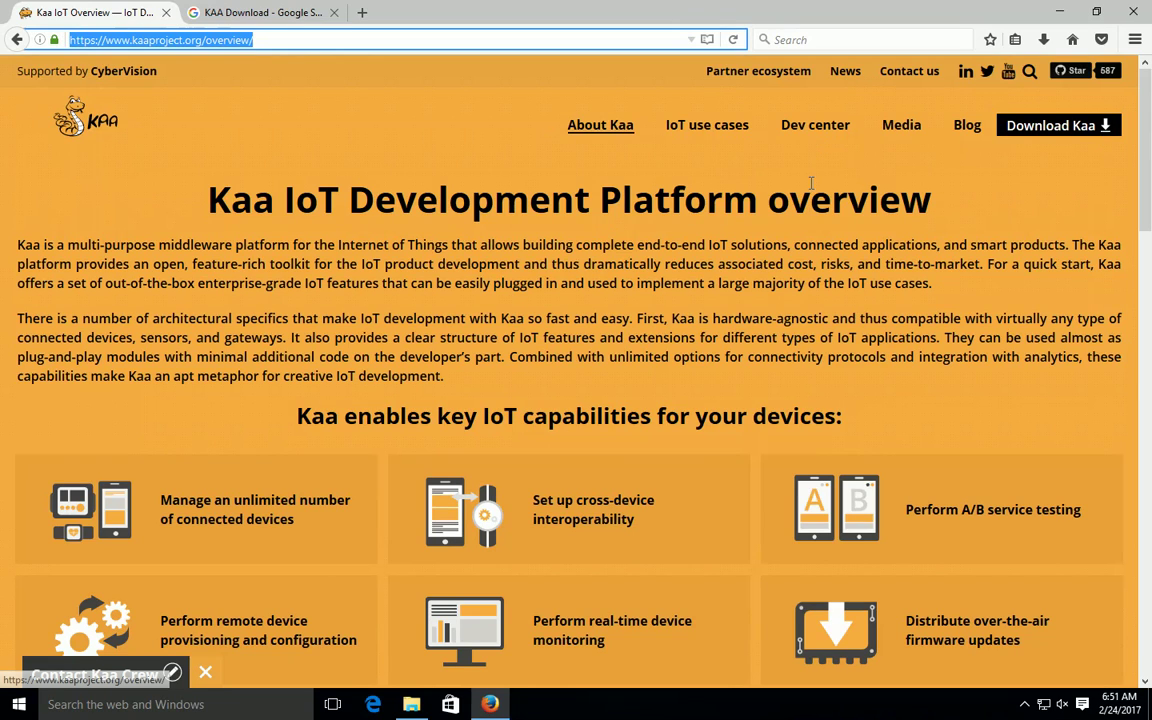
{"action": "scroll", "coordinate": [630, 455], "scroll_direction": "down", "scroll_amount": 3}
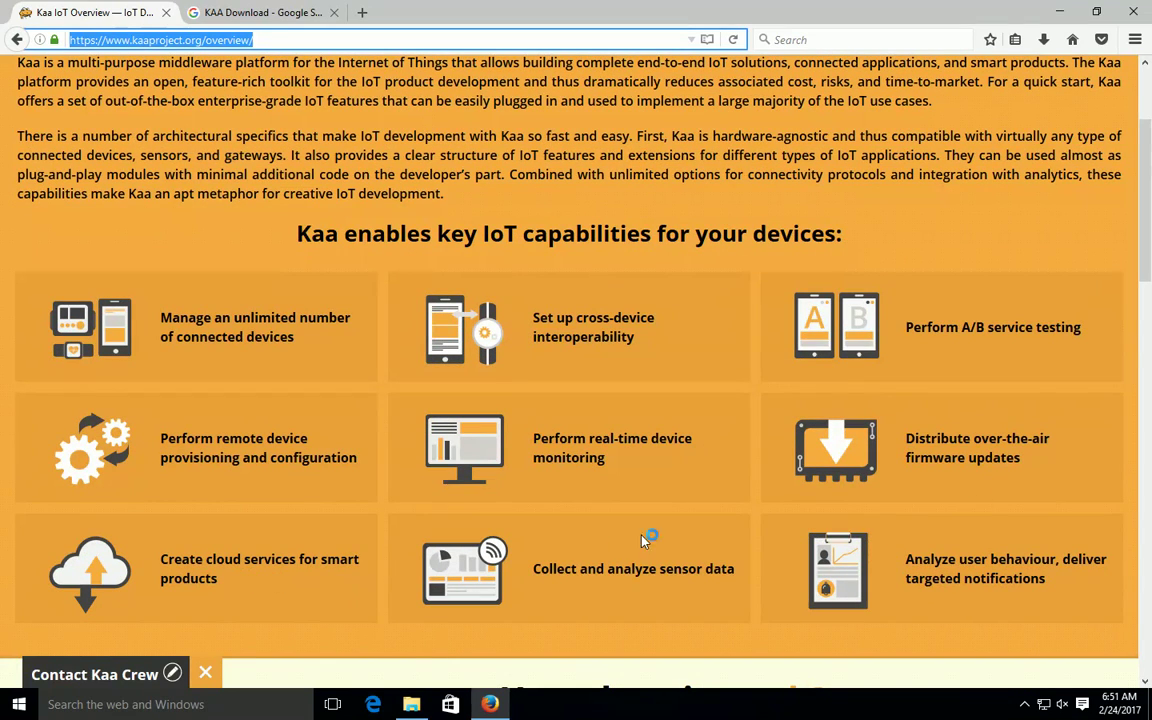
{"action": "scroll", "coordinate": [1056, 313], "scroll_direction": "up", "scroll_amount": 3}
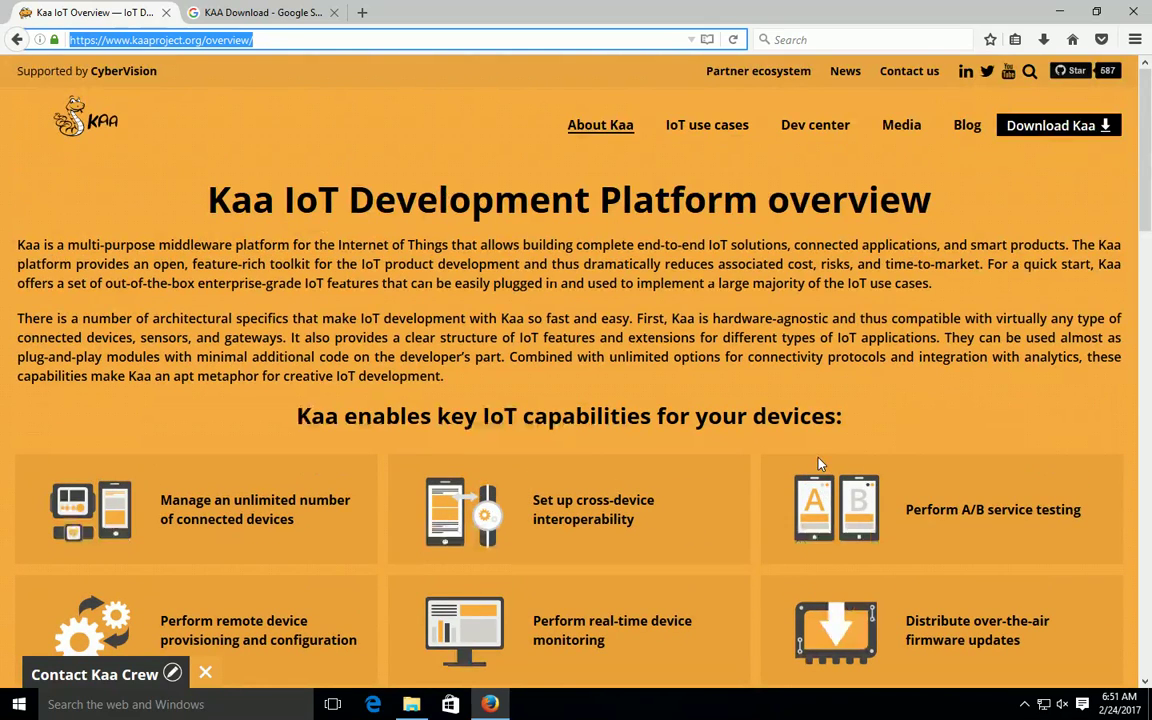
{"action": "left_click", "coordinate": [1043, 130]}
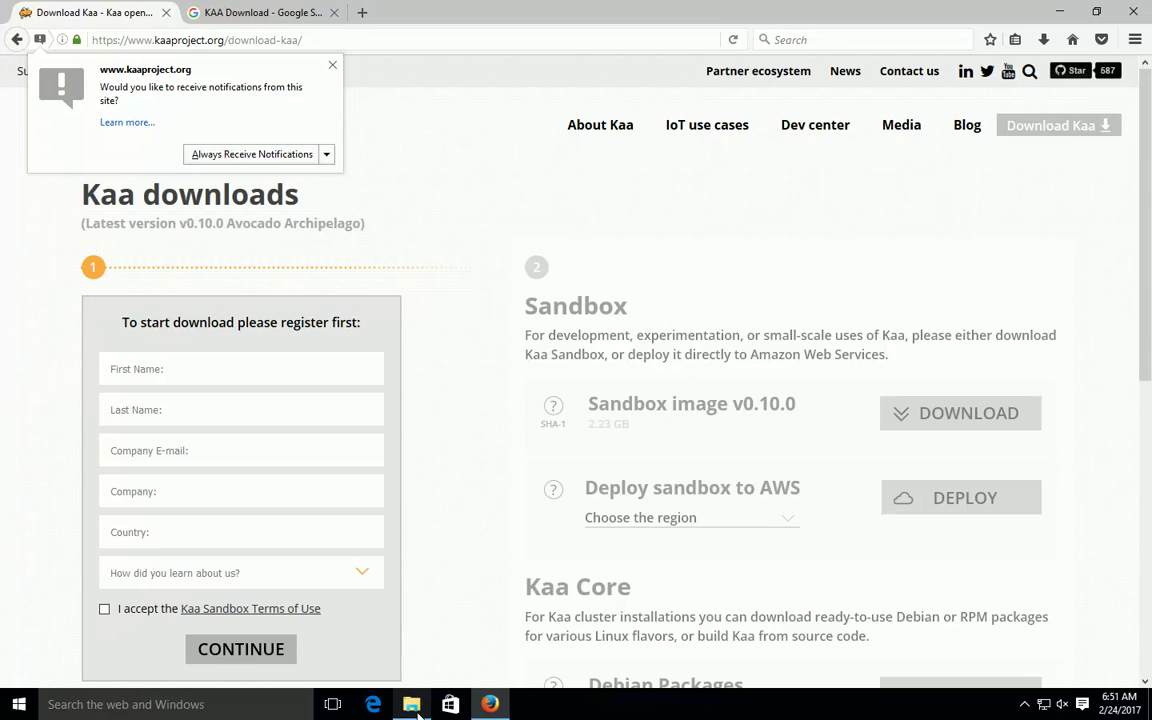
{"action": "key", "text": "alt+Tab"}
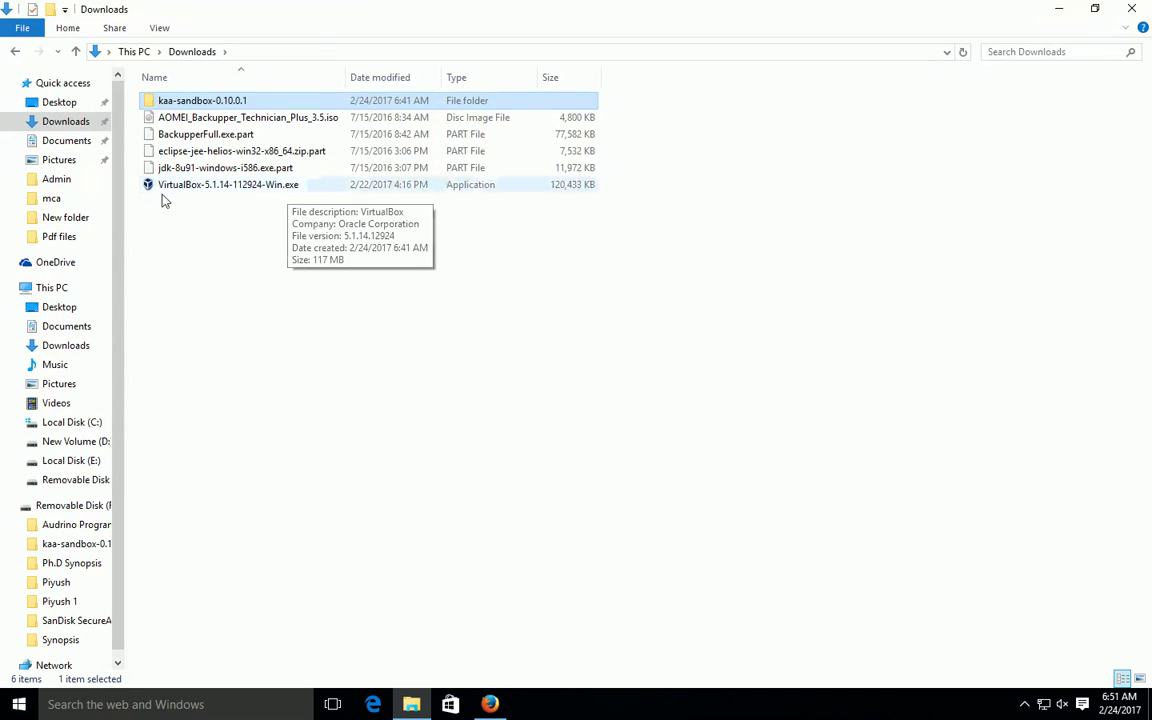
Step: Select VirtualBox-5.1.14-112924-Win.exe in Downloads, then return to Firefox
{"action": "left_click", "coordinate": [187, 187]}
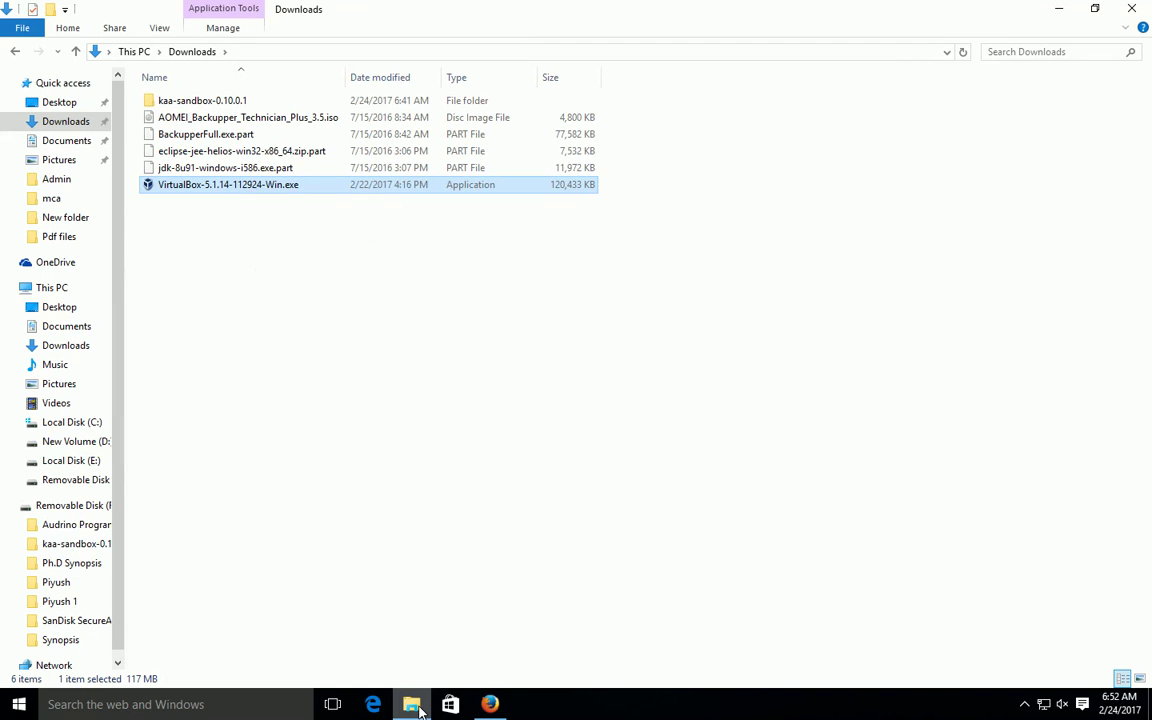
{"action": "mouse_move", "coordinate": [419, 710]}
{"action": "left_click", "coordinate": [489, 704]}
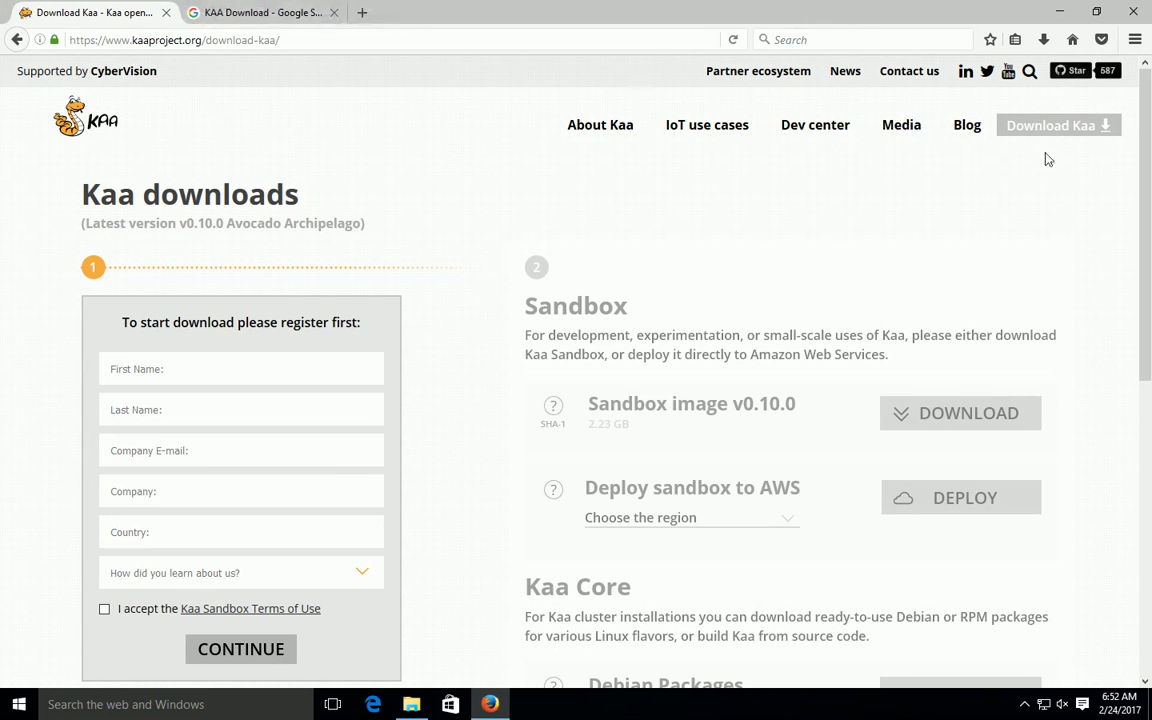
Step: Search the Kaa site for 'Virtual Box'
{"action": "left_click", "coordinate": [1030, 74]}
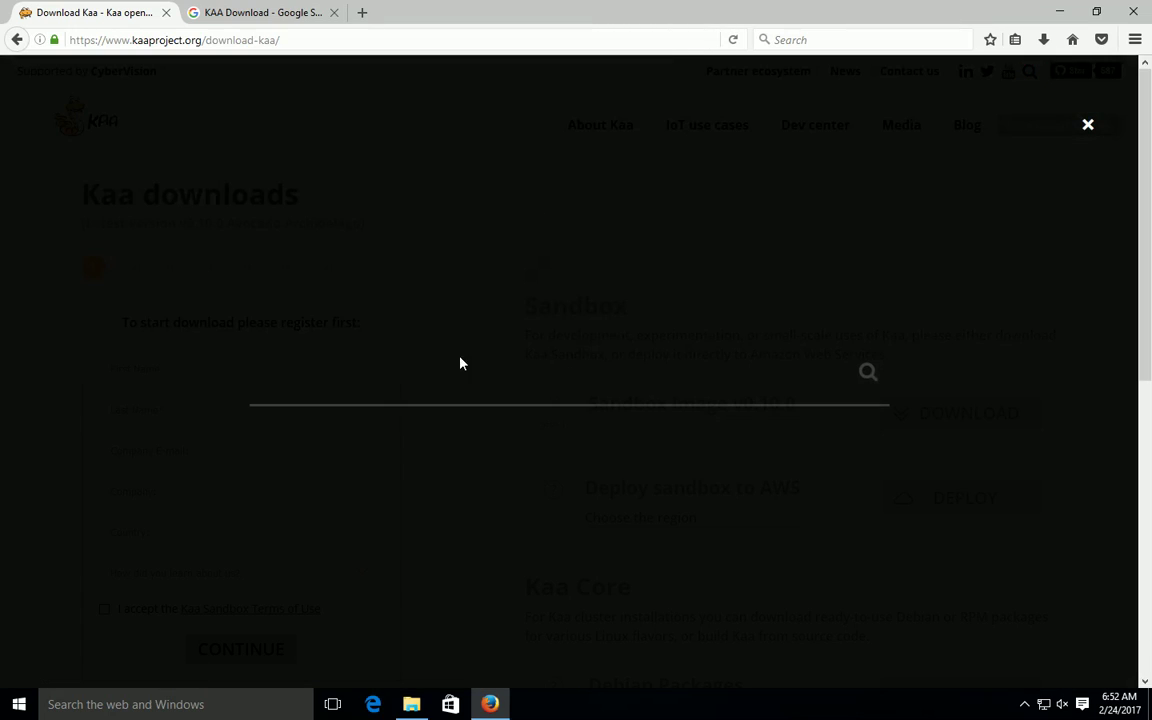
{"action": "type", "text": "Virtual Box"}
{"action": "key", "text": "Return"}
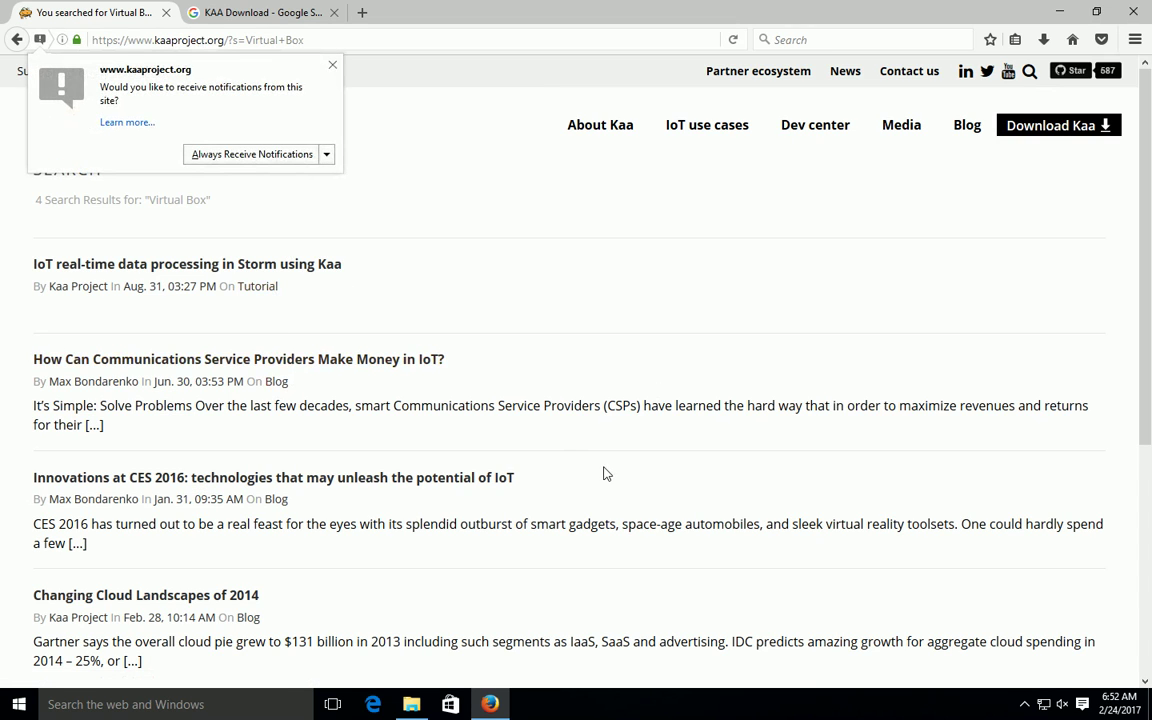
Step: Dismiss the site's notification request and open a new browser tab
{"action": "left_click", "coordinate": [333, 65]}
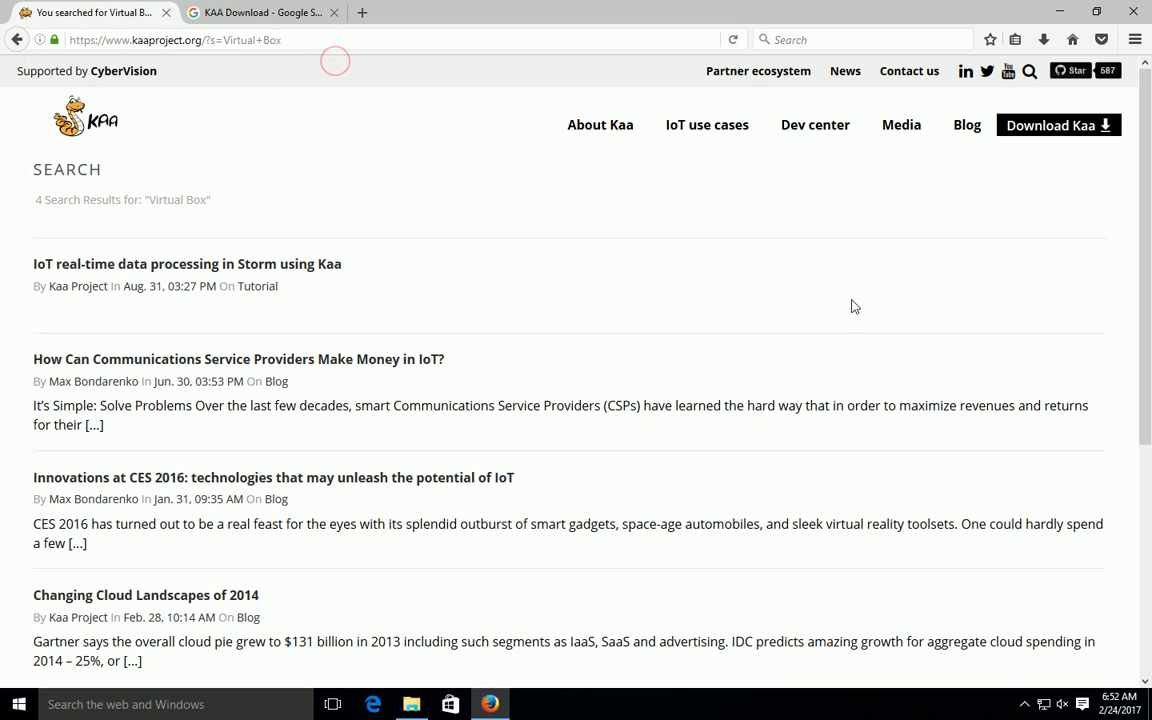
{"action": "scroll", "coordinate": [862, 260], "scroll_direction": "down", "scroll_amount": 6}
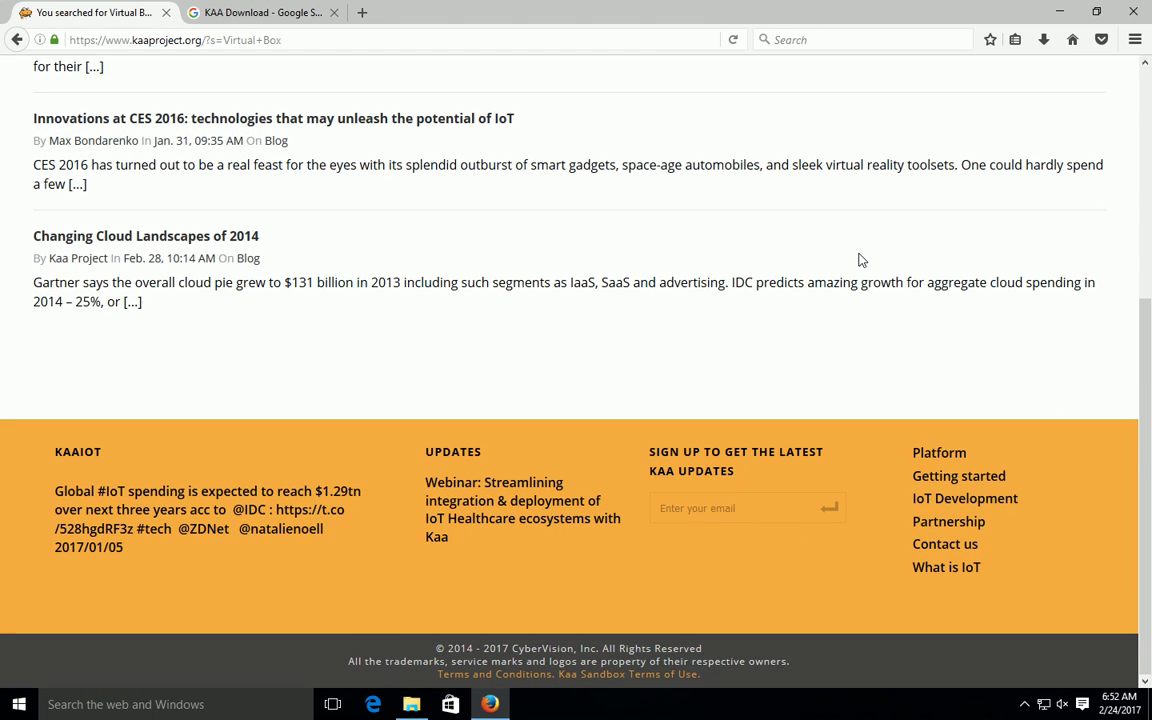
{"action": "scroll", "coordinate": [862, 260], "scroll_direction": "up", "scroll_amount": 5}
{"action": "scroll", "coordinate": [862, 260], "scroll_direction": "up", "scroll_amount": 1}
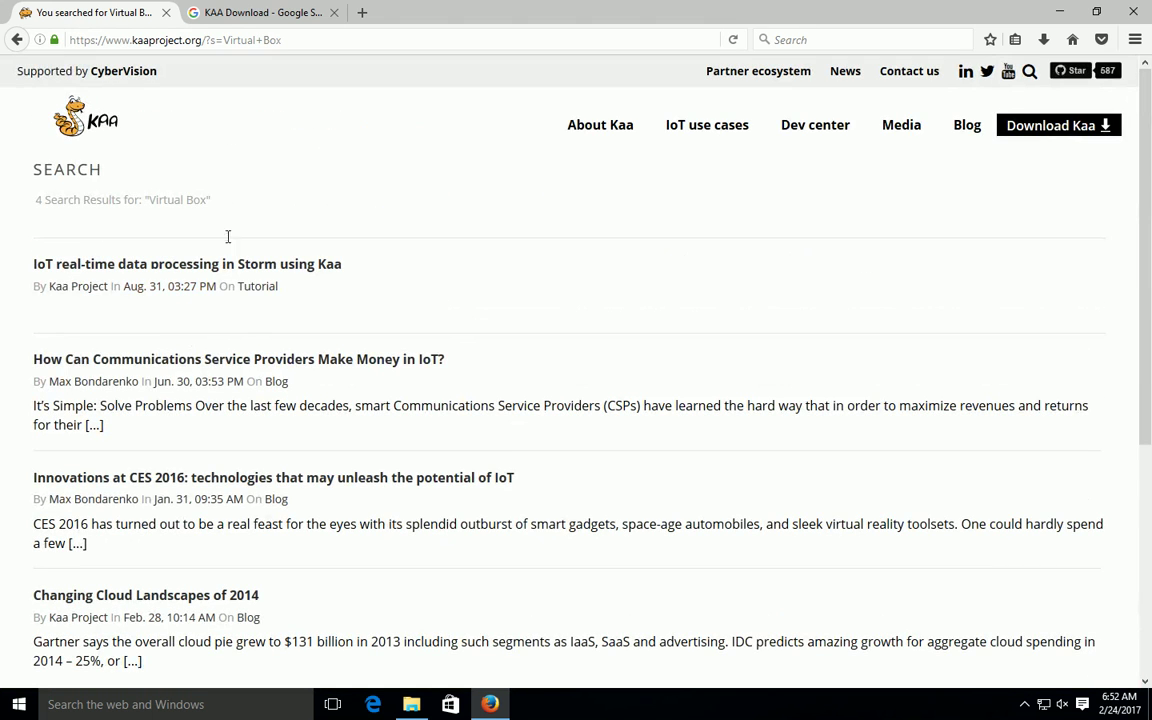
{"action": "left_click", "coordinate": [363, 17]}
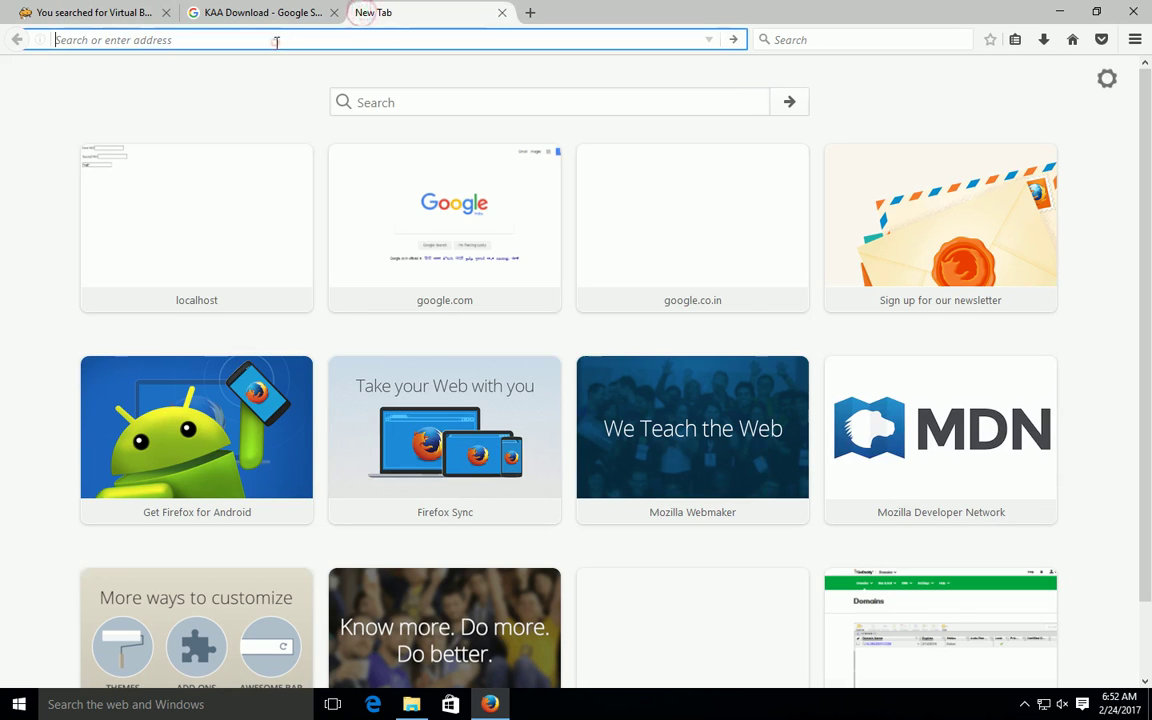
Step: Search Google for 'Virtual Box' and open the Oracle VM VirtualBox result
{"action": "type", "text": "www.google.com/"}
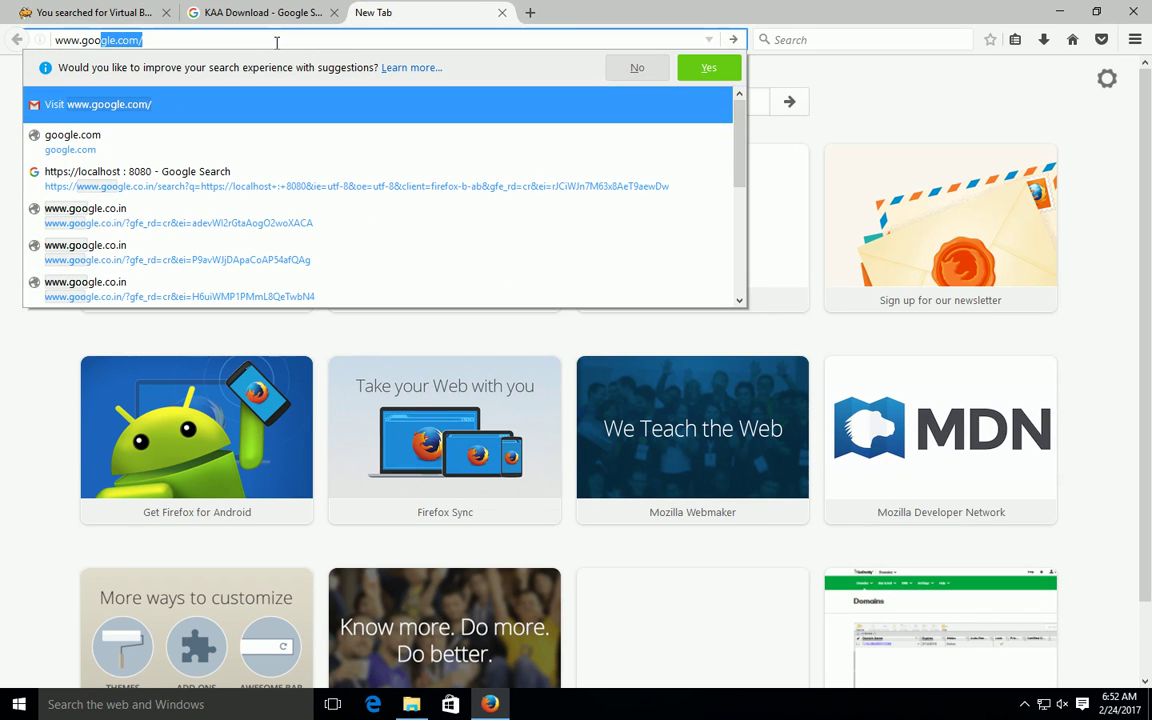
{"action": "key", "text": "Return"}
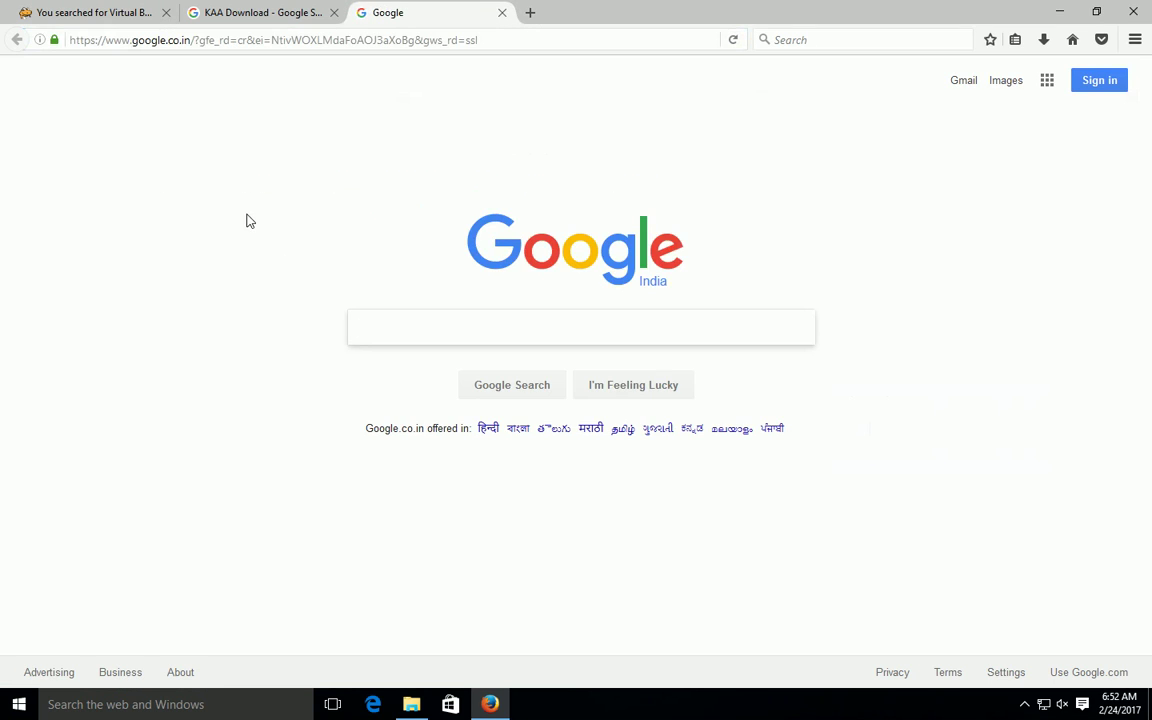
{"action": "type", "text": "Vi"}
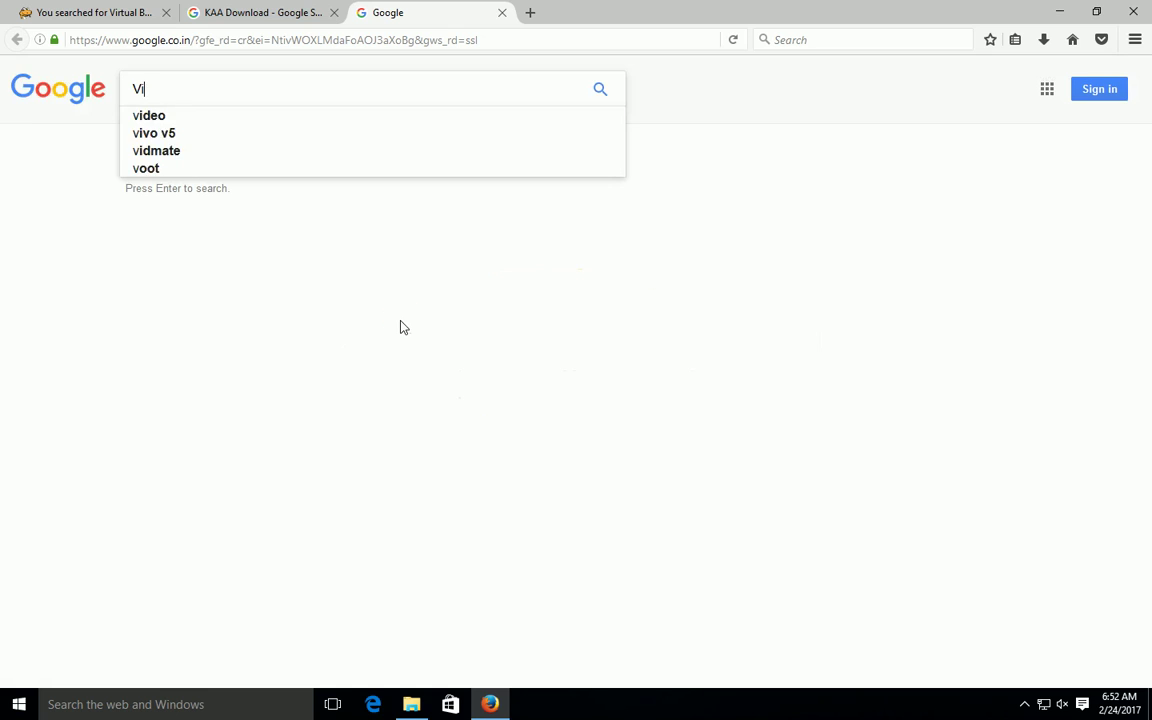
{"action": "type", "text": "rtual"}
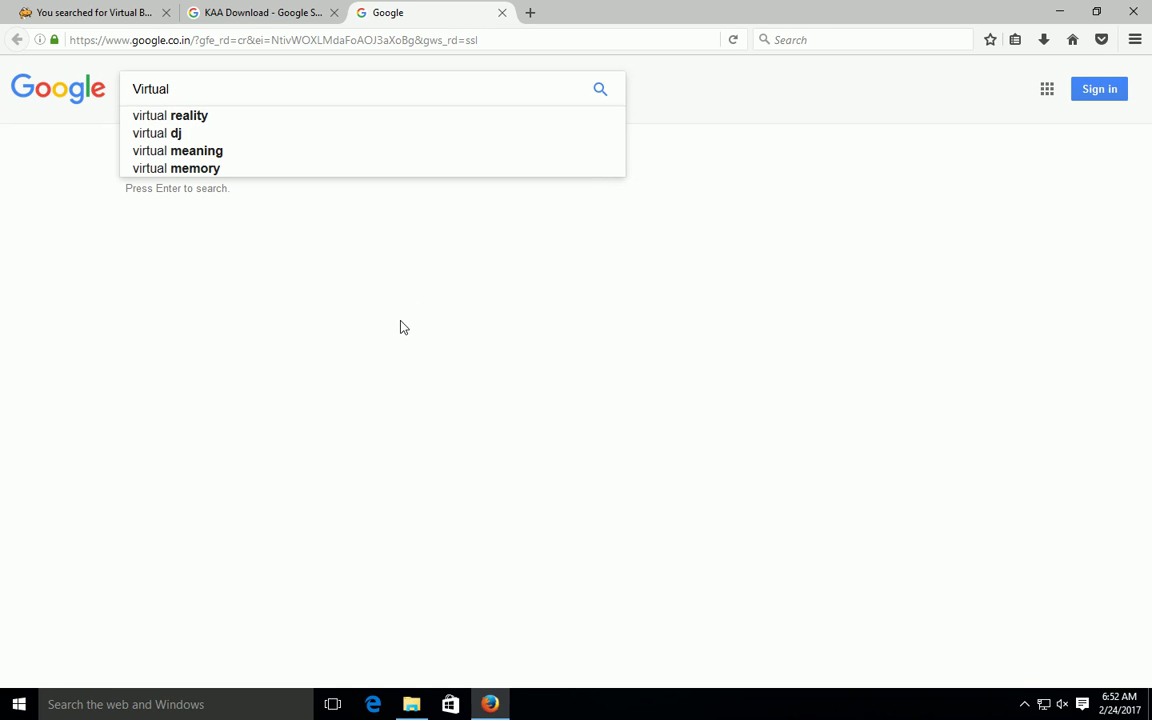
{"action": "type", "text": " Box"}
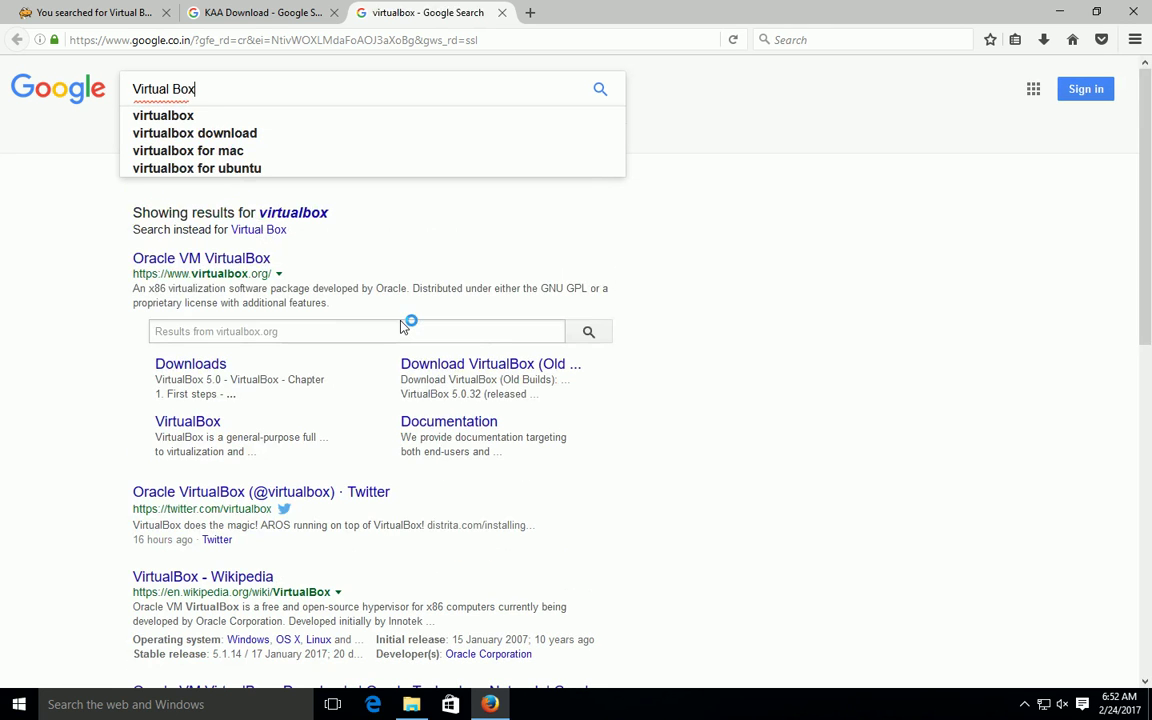
{"action": "left_click", "coordinate": [218, 262]}
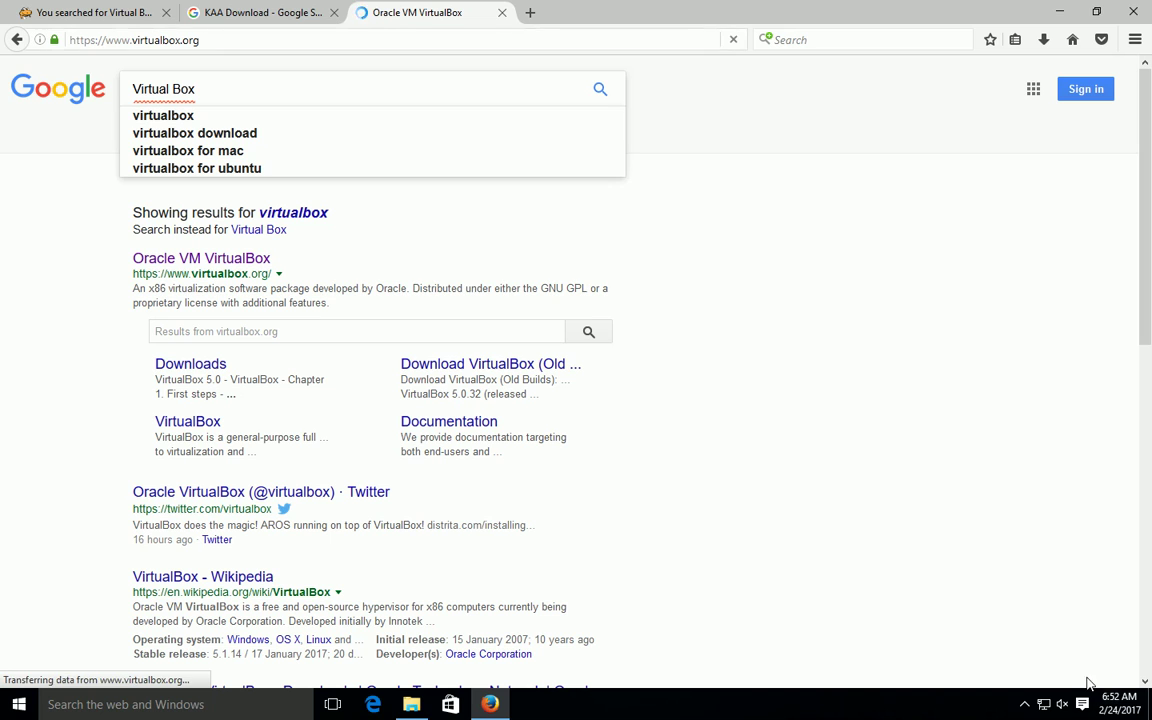
Step: Go to the VirtualBox Downloads page and pick the Windows hosts build
{"action": "left_click", "coordinate": [1025, 702]}
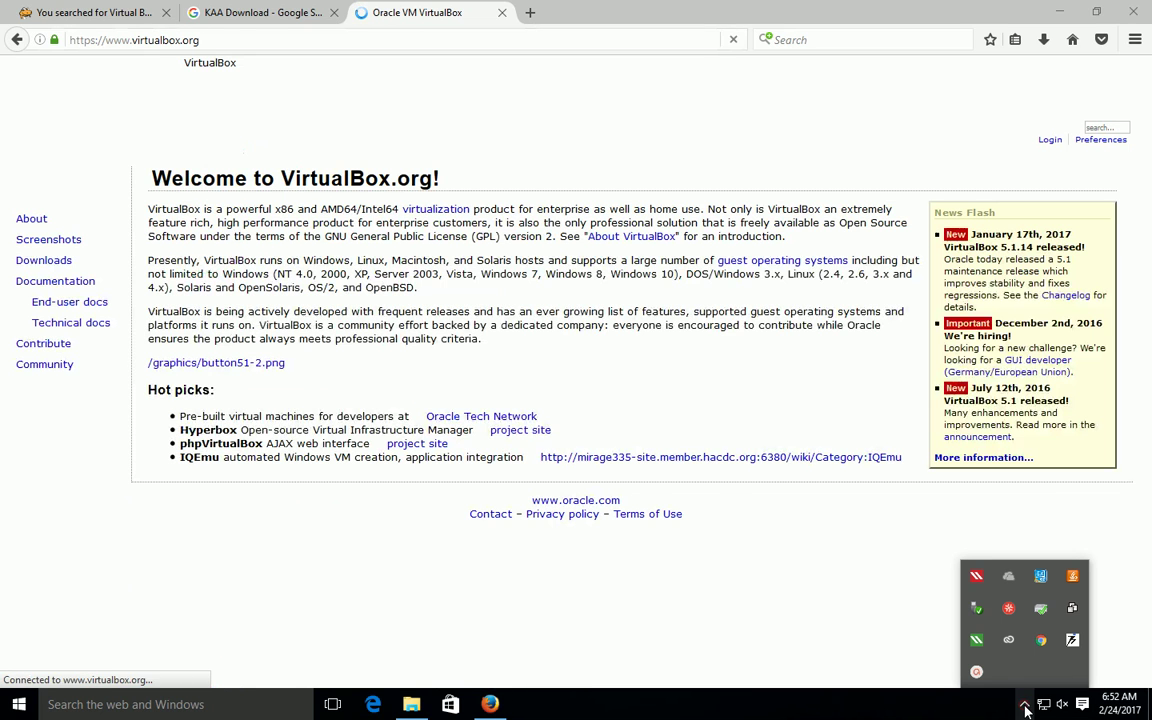
{"action": "left_click", "coordinate": [540, 613]}
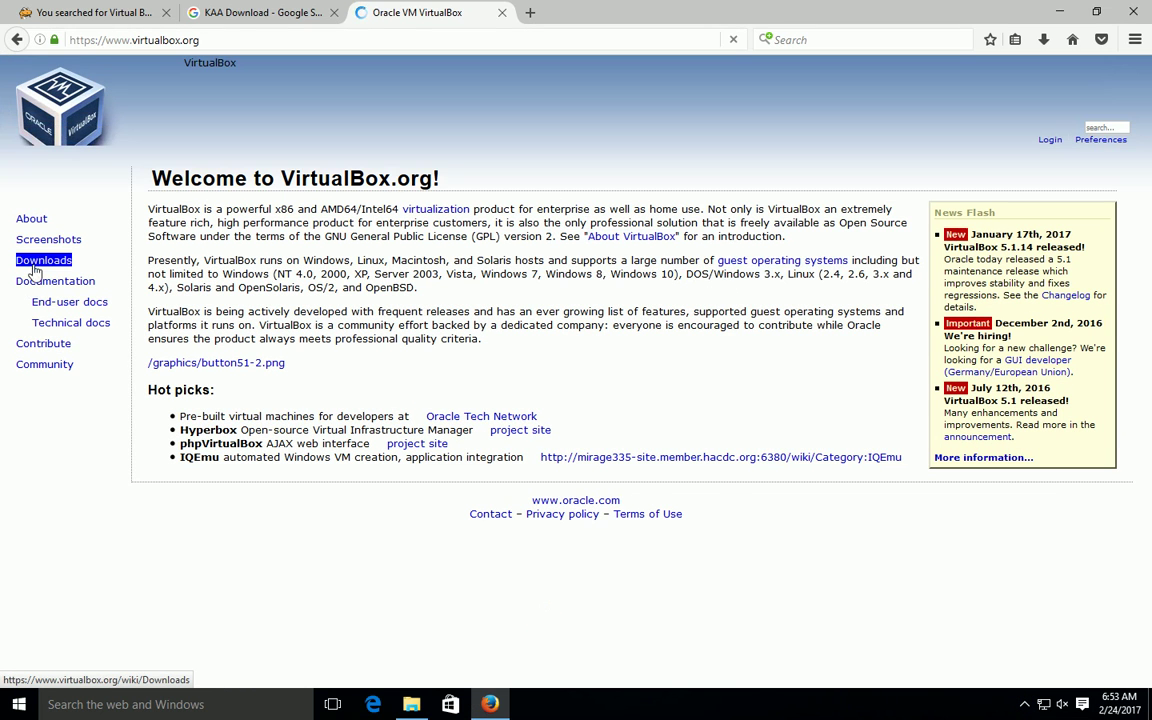
{"action": "left_click", "coordinate": [44, 260]}
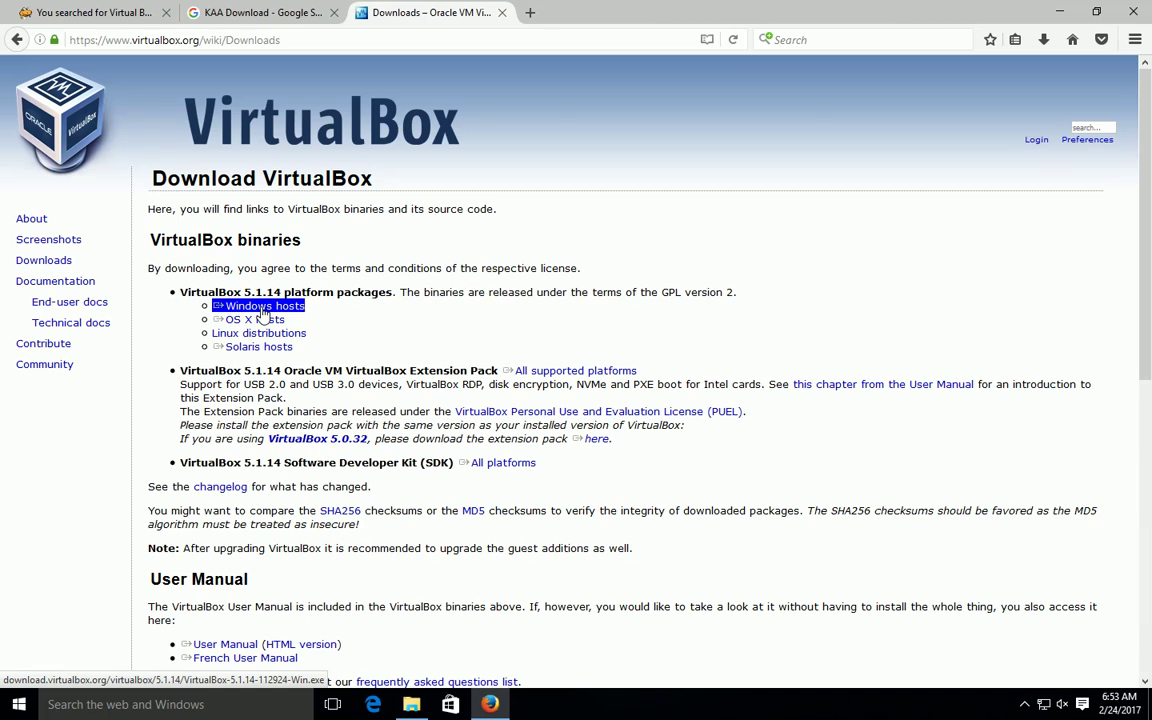
{"action": "scroll", "coordinate": [494, 411], "scroll_direction": "down", "scroll_amount": 5}
{"action": "scroll", "coordinate": [496, 406], "scroll_direction": "up", "scroll_amount": 5}
{"action": "left_click", "coordinate": [257, 310]}
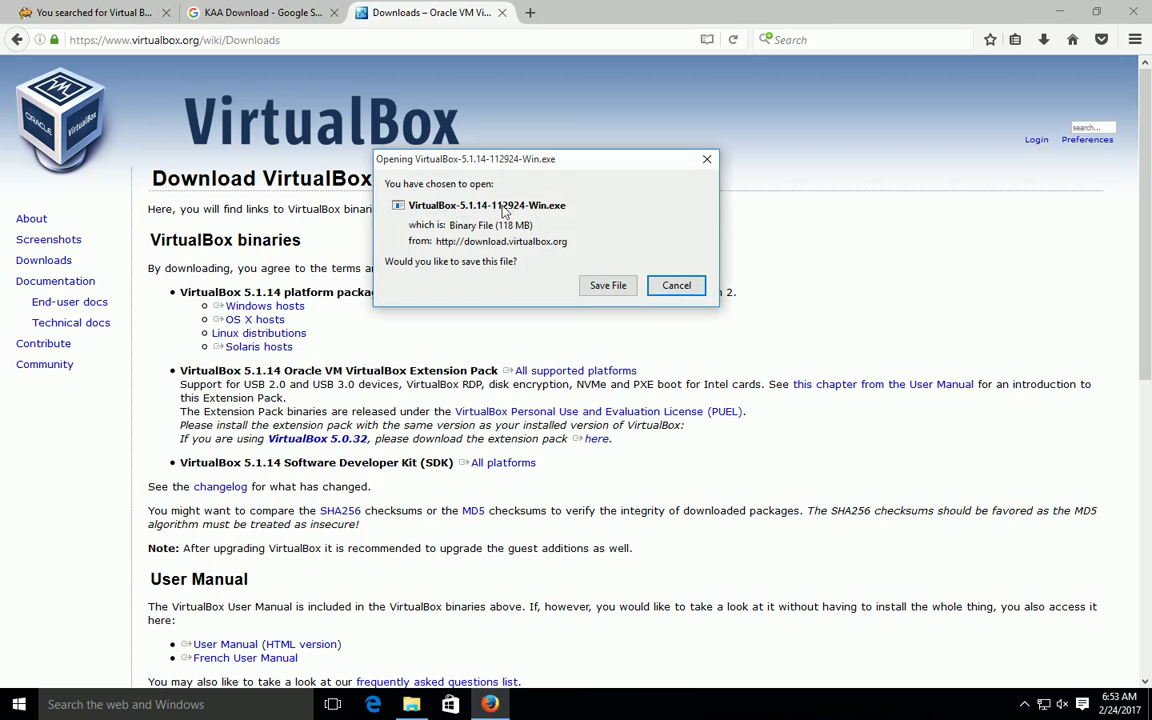
Step: Save the VirtualBox 5.1.14 installer, check its download progress, and switch to File Explorer
{"action": "left_click", "coordinate": [617, 288]}
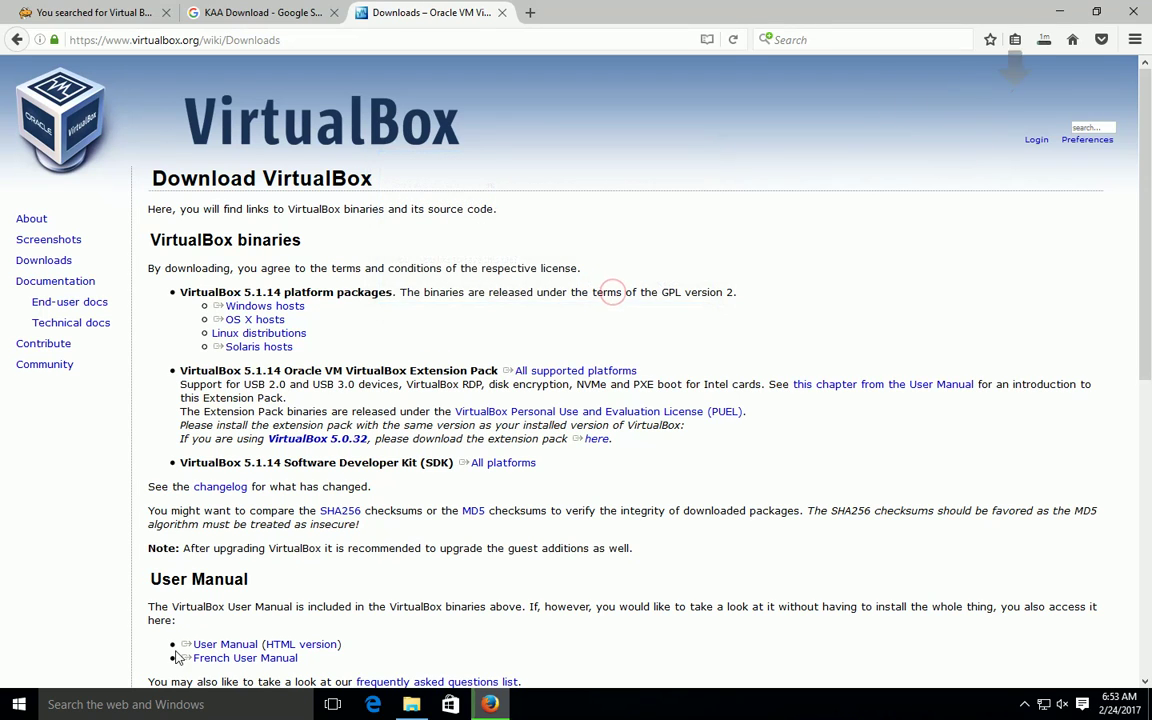
{"action": "left_click", "coordinate": [1045, 40]}
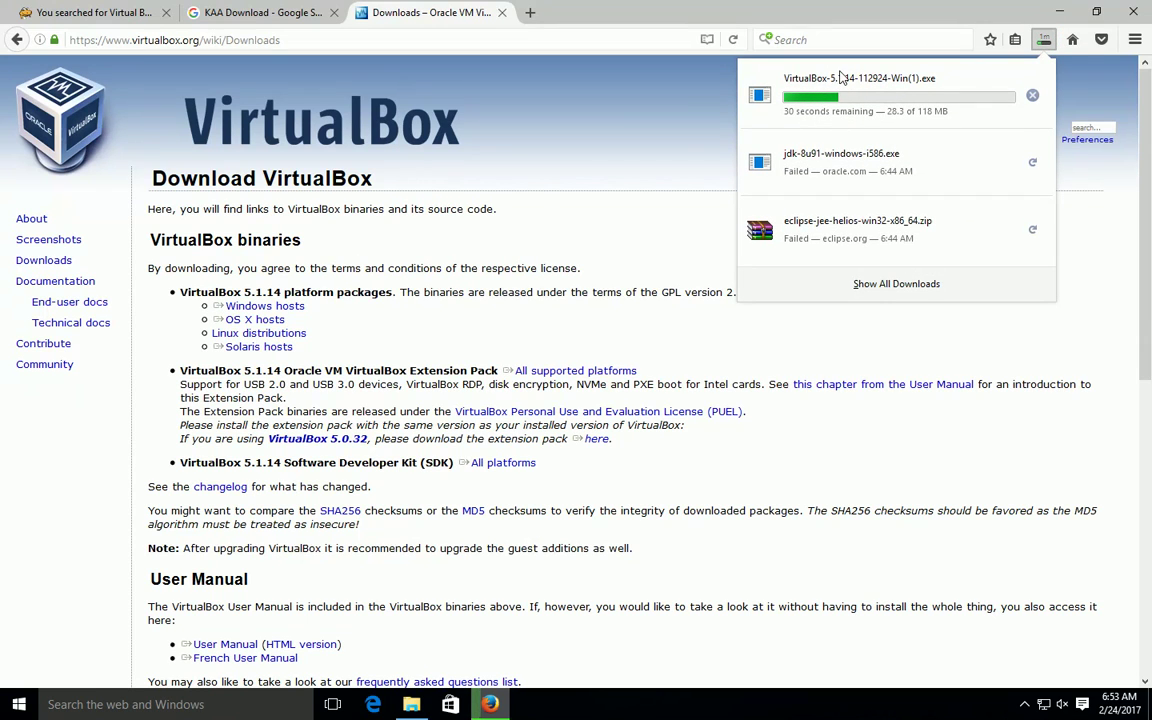
{"action": "left_click", "coordinate": [410, 706]}
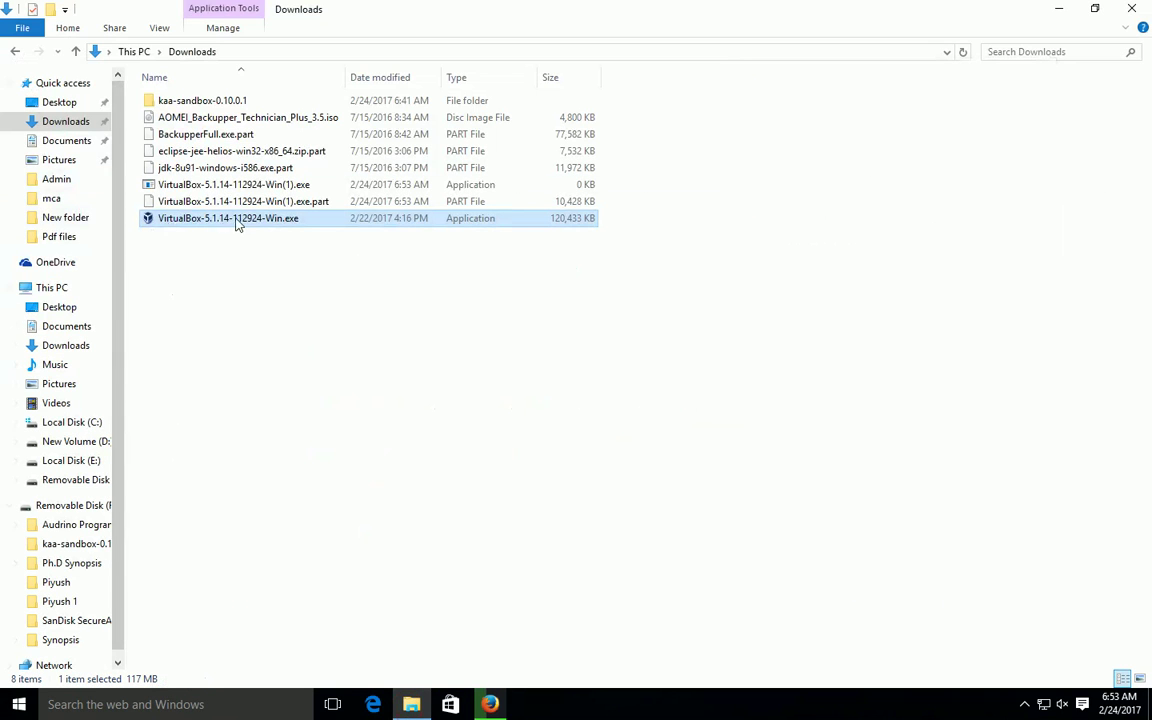
Step: Look inside kaa-sandbox-0.10.0.1, then launch VirtualBox-5.1.14-112924-Win.exe and continue past the welcome page
{"action": "left_click", "coordinate": [175, 106]}
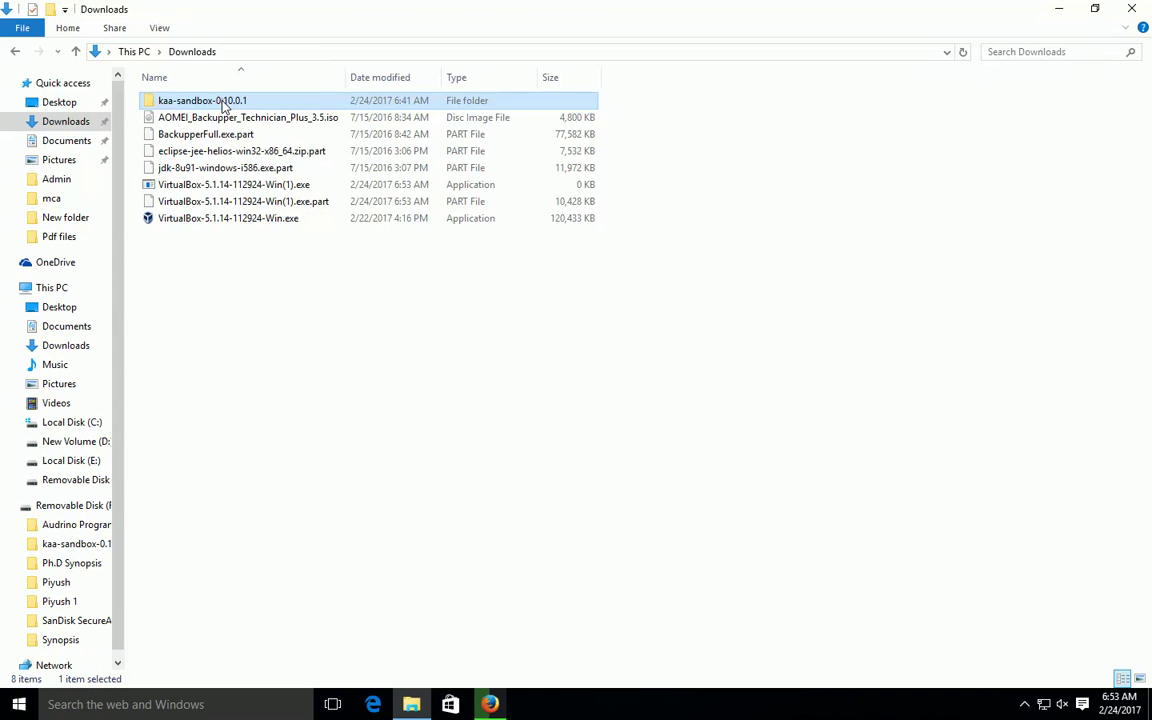
{"action": "double_click", "coordinate": [224, 102]}
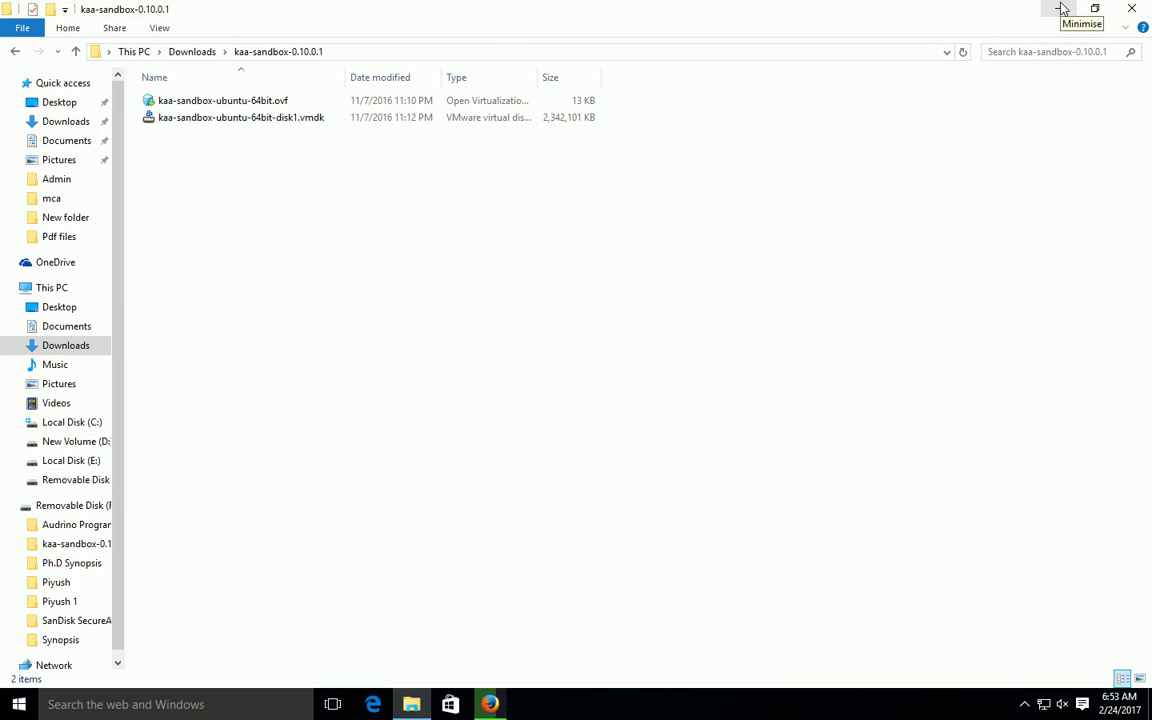
{"action": "left_click", "coordinate": [16, 55]}
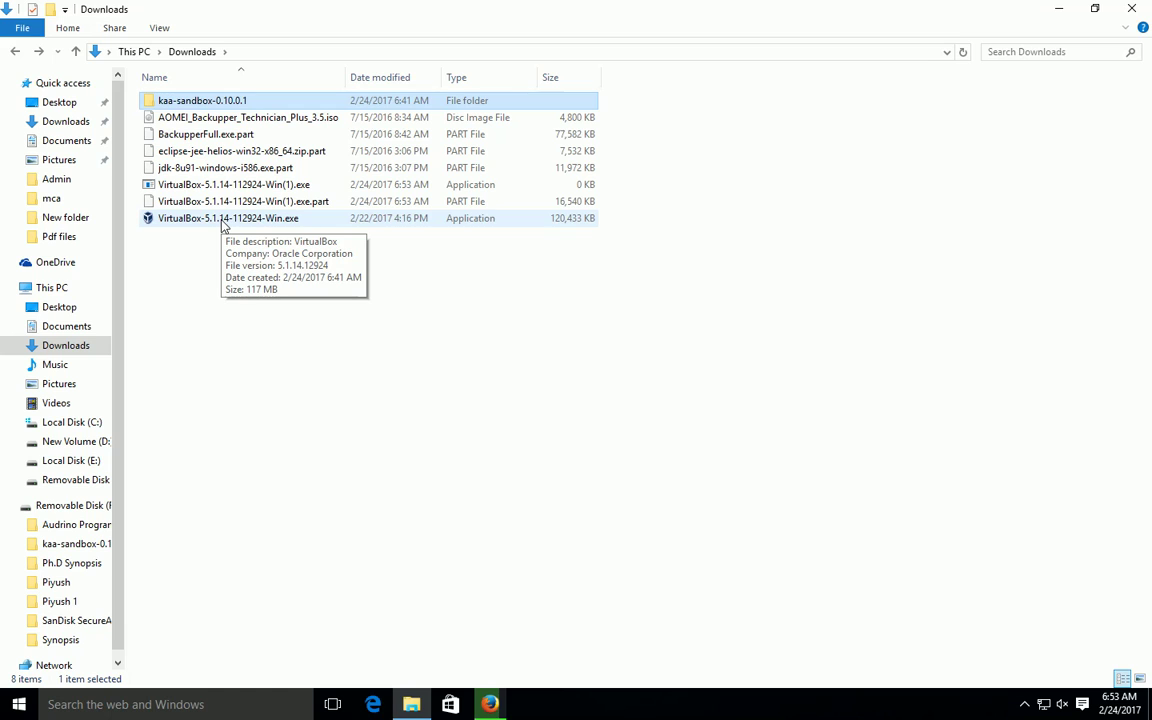
{"action": "double_click", "coordinate": [223, 220]}
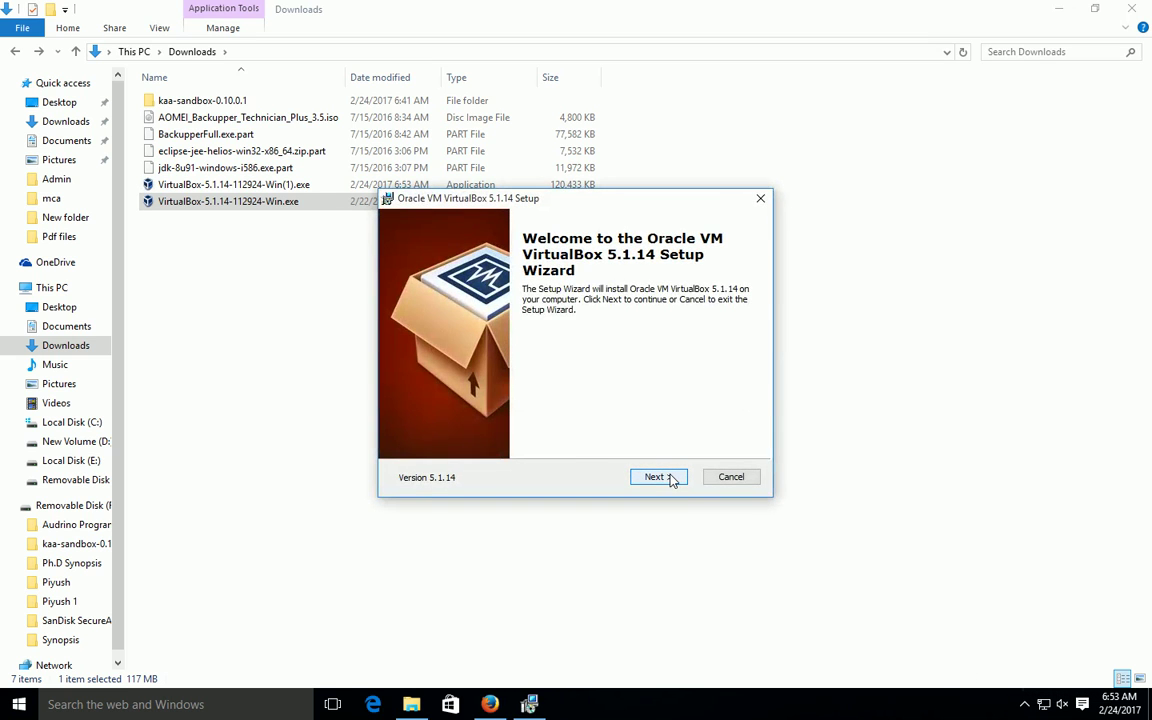
{"action": "left_click", "coordinate": [658, 477]}
Step: Advance through the setup pages, accept the network interfaces warning, and start installing
{"action": "left_click", "coordinate": [658, 477]}
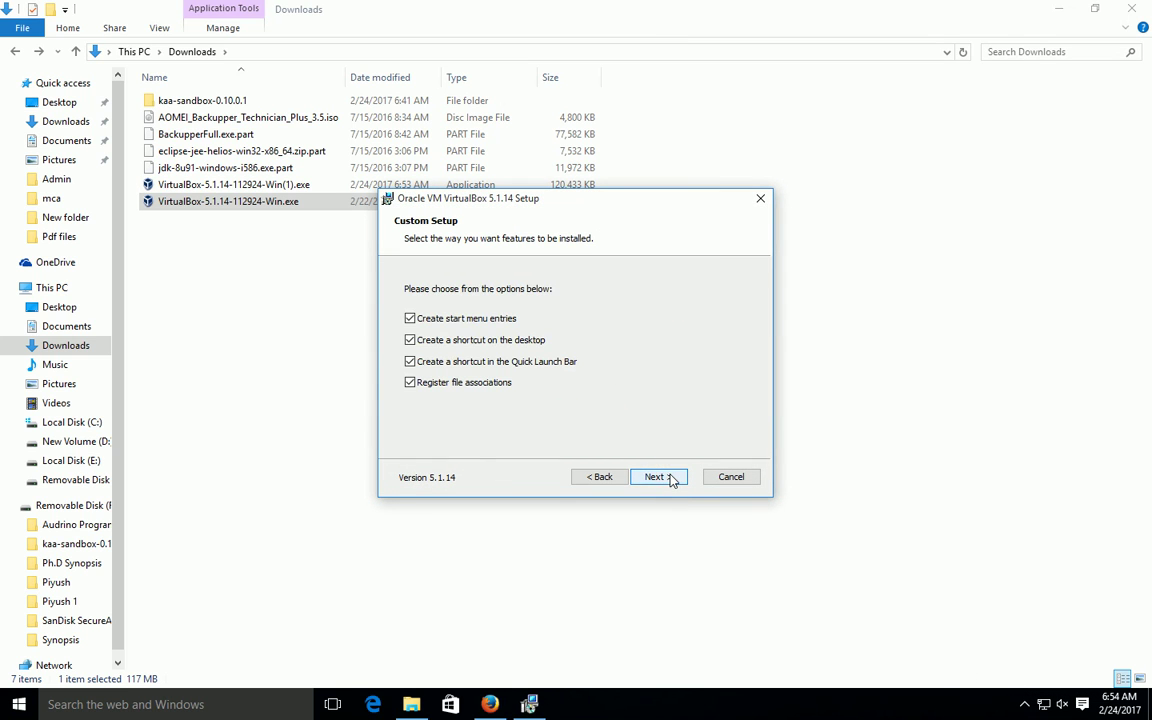
{"action": "left_click", "coordinate": [670, 478]}
{"action": "left_click", "coordinate": [670, 478]}
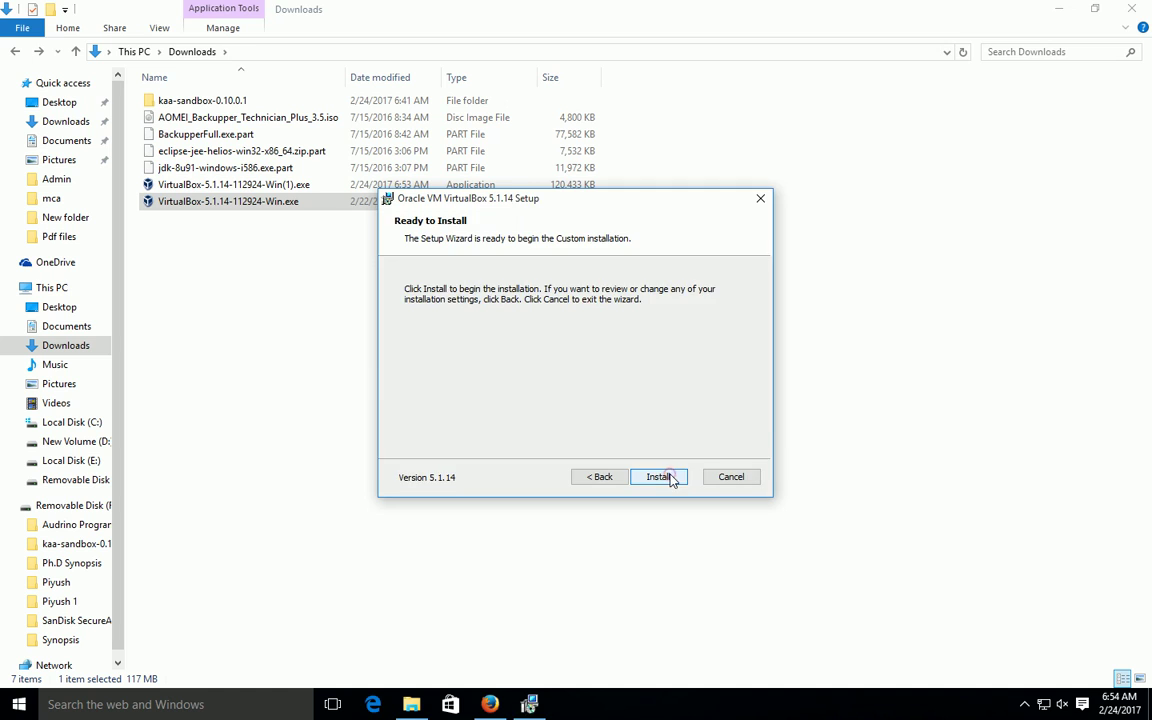
{"action": "left_click", "coordinate": [660, 477]}
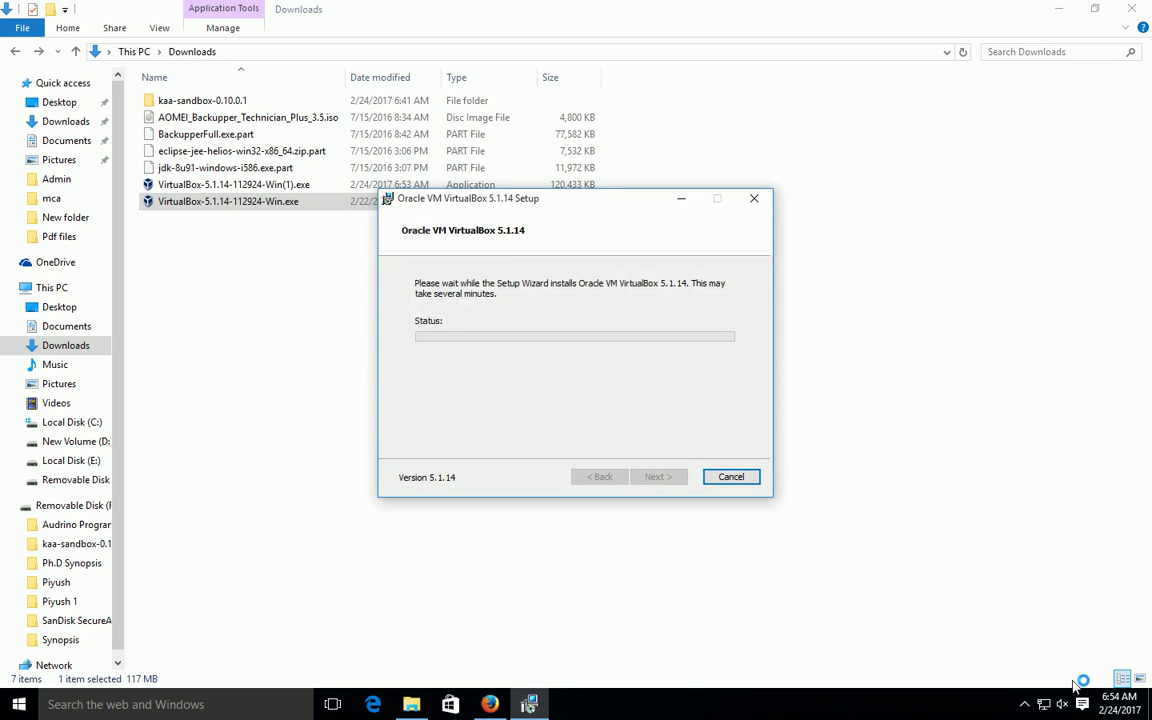
Step: Approve the Oracle USB device software and finish the installation with start-after-install ticked
{"action": "left_click", "coordinate": [1025, 705]}
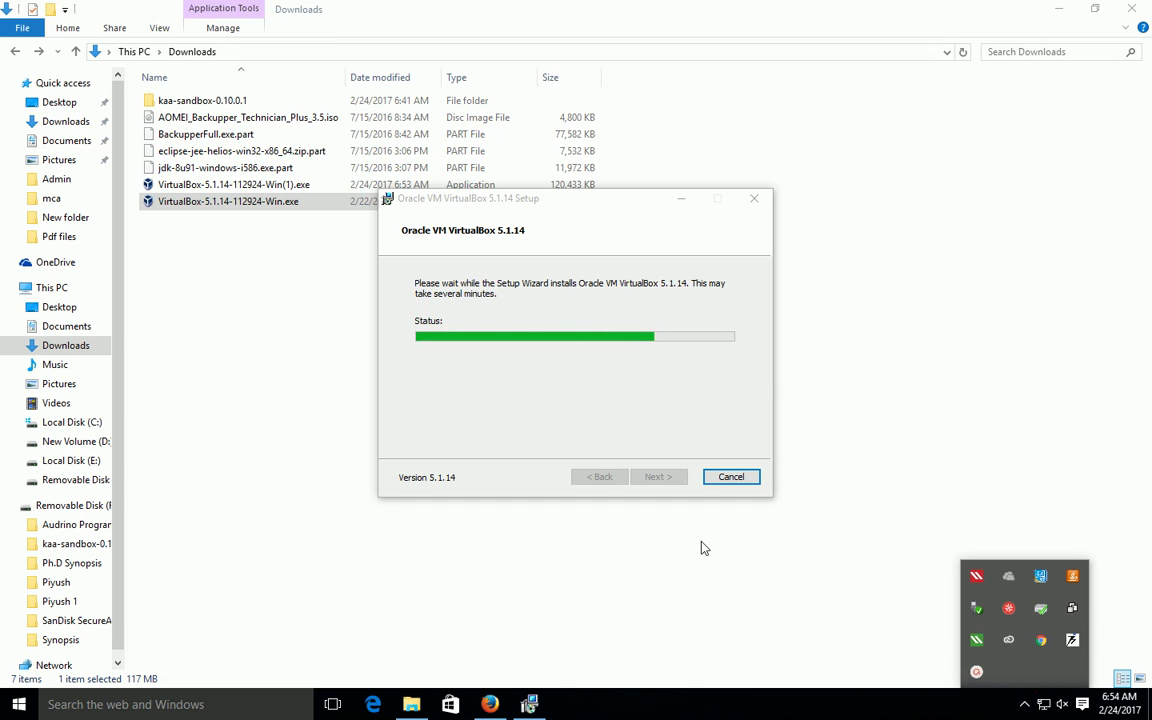
{"action": "left_click", "coordinate": [866, 604]}
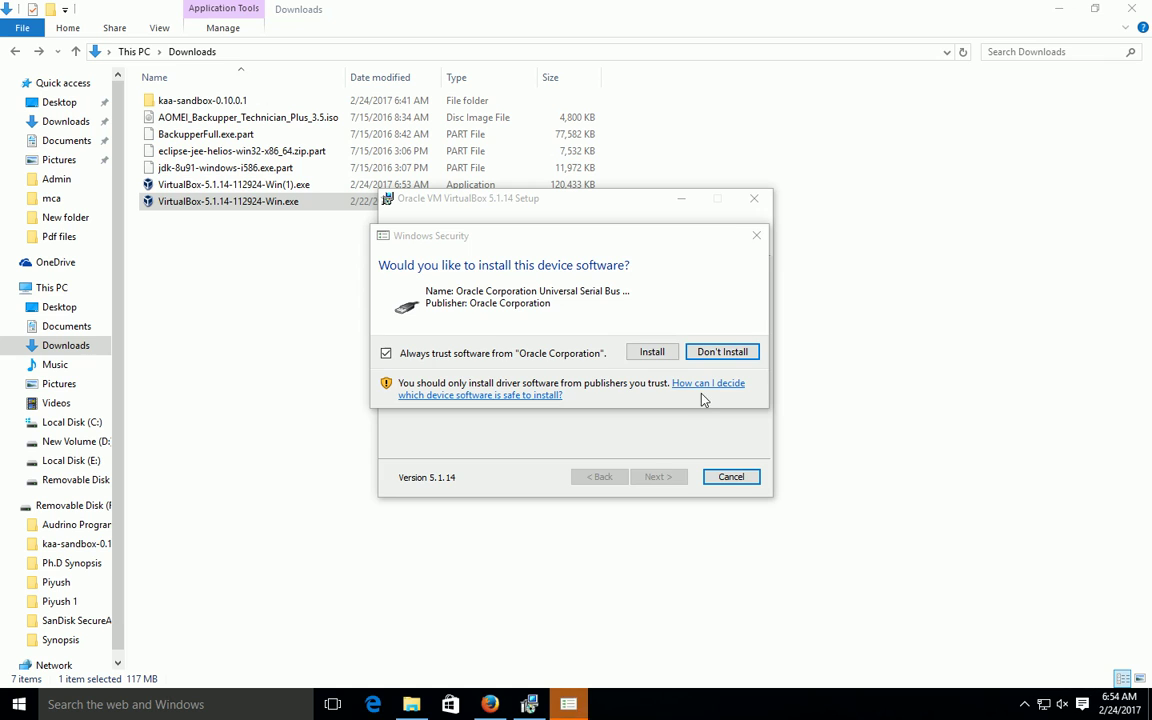
{"action": "left_click", "coordinate": [652, 350]}
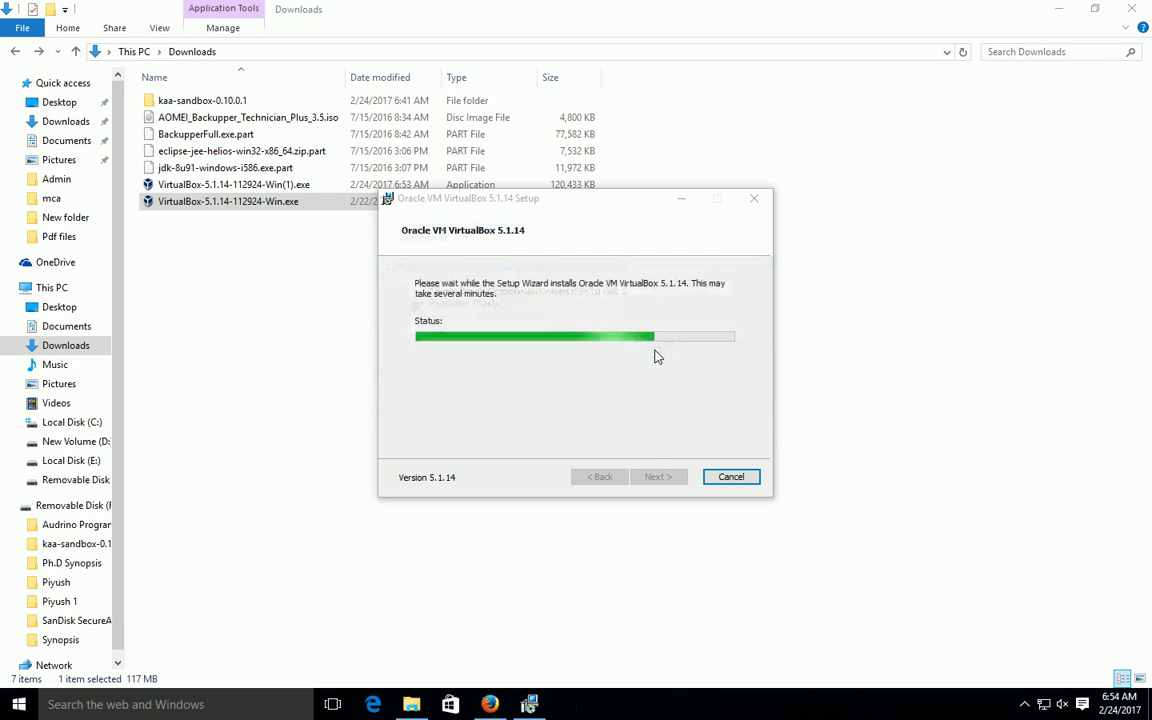
{"action": "left_click", "coordinate": [1025, 704]}
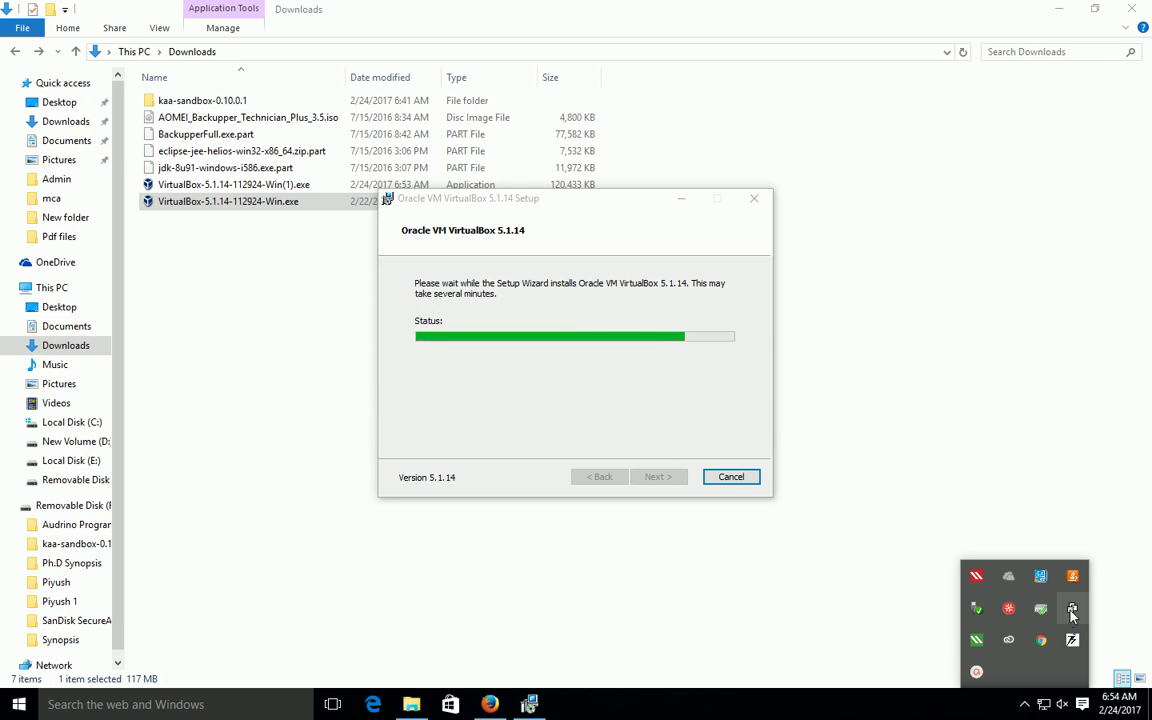
{"action": "left_click", "coordinate": [978, 671]}
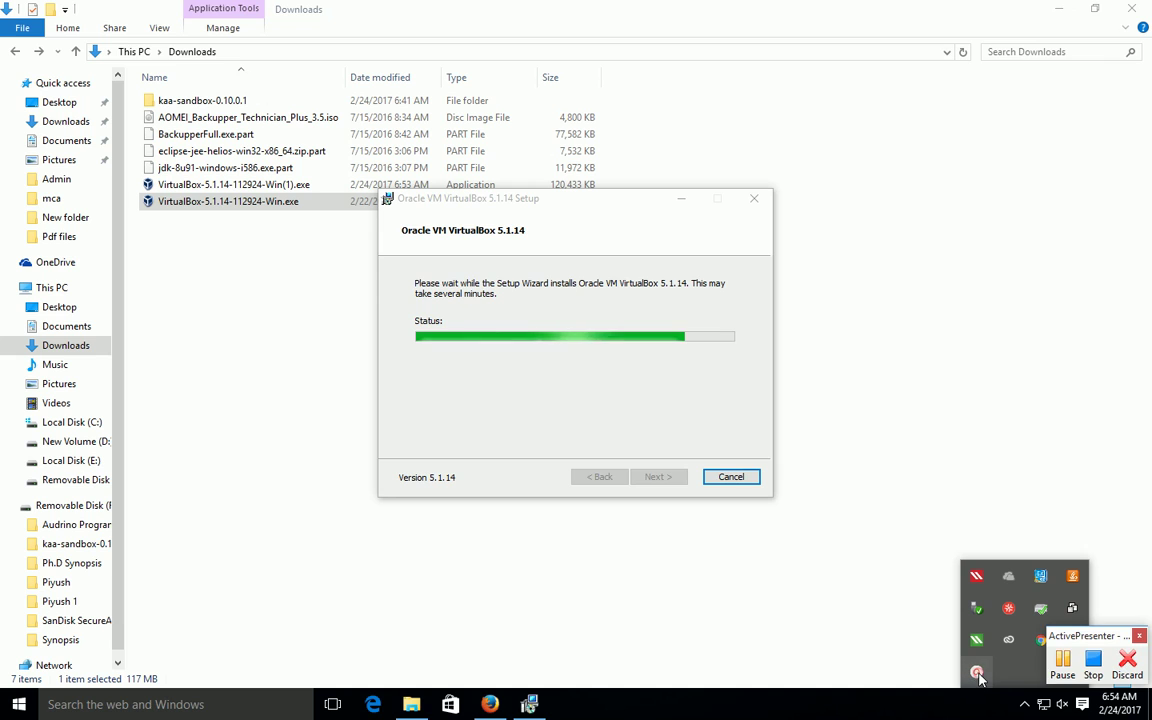
{"action": "left_click", "coordinate": [1066, 664]}
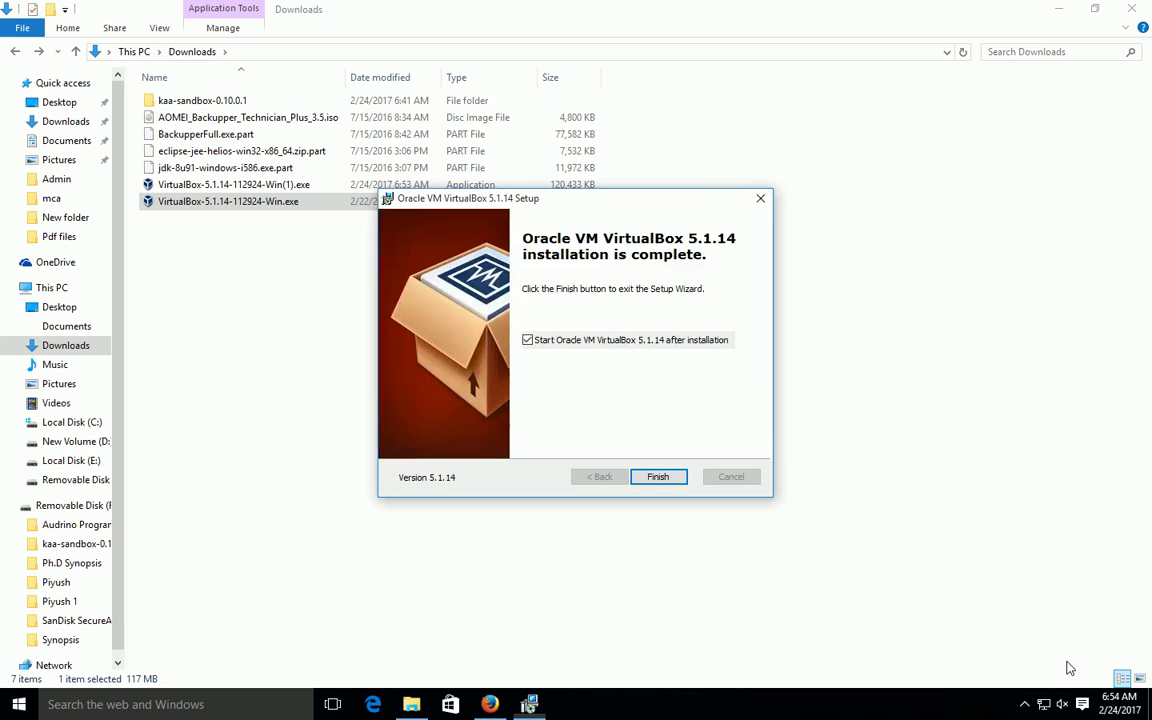
{"action": "left_click", "coordinate": [657, 477]}
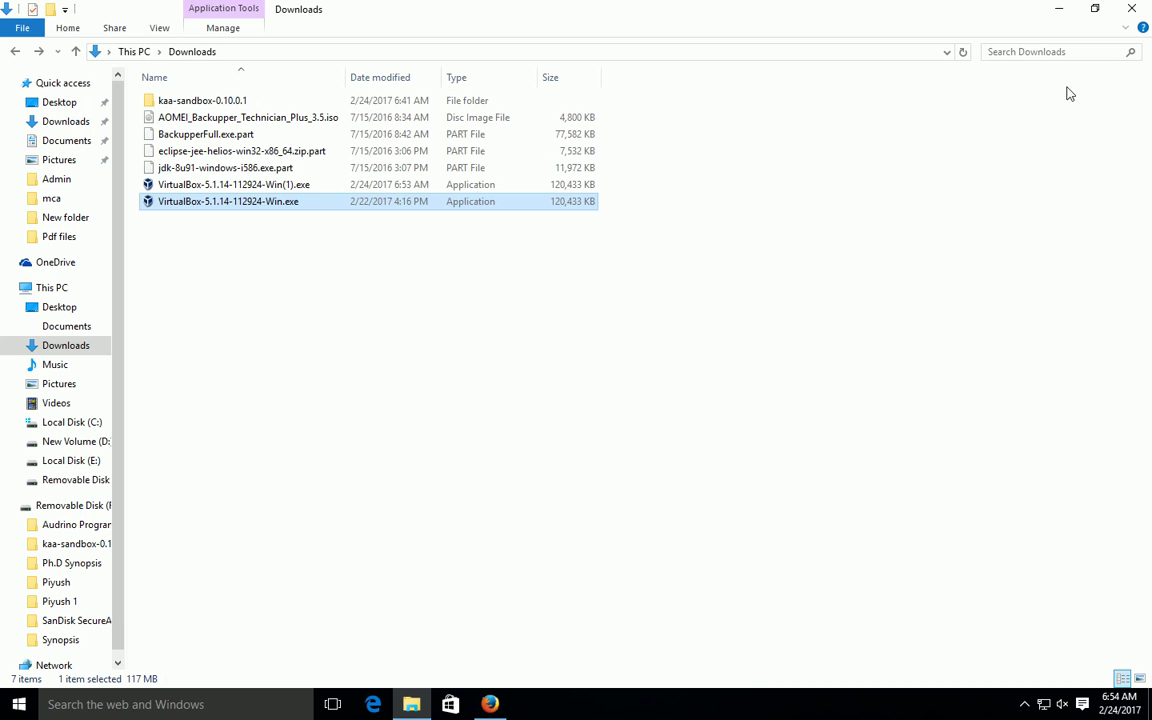
Step: Hide the file browser, maximize VirtualBox Manager and bring up the screen recorder controls
{"action": "left_click", "coordinate": [1058, 8]}
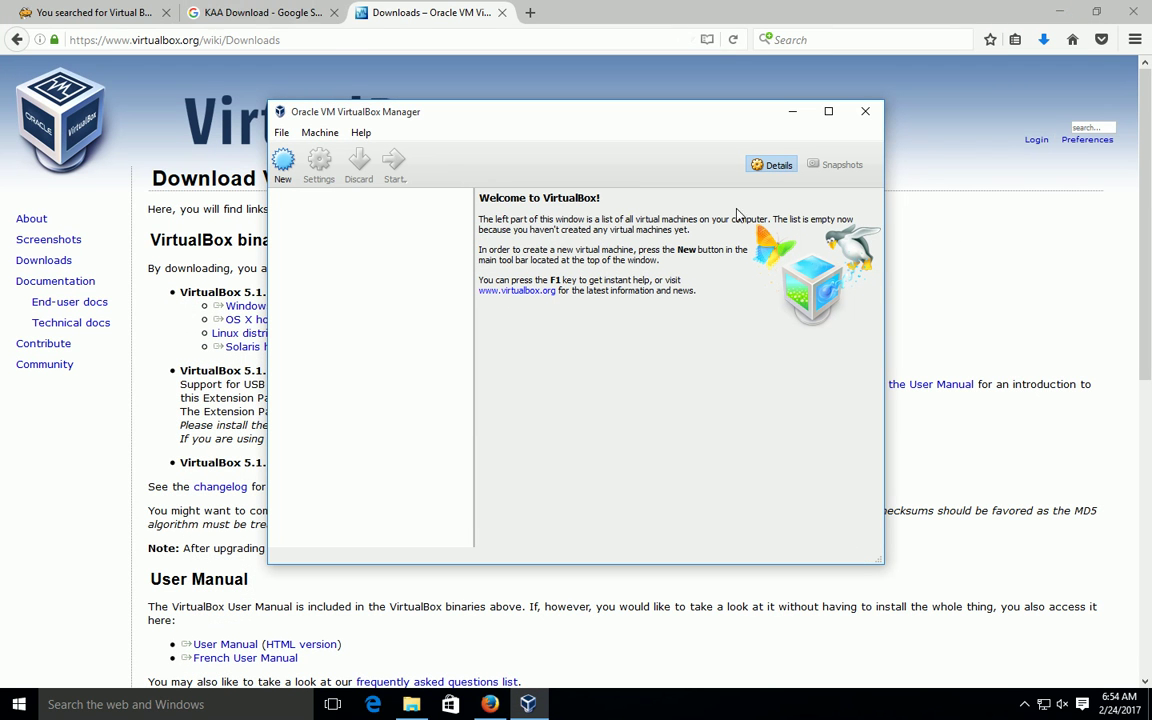
{"action": "left_click", "coordinate": [829, 112]}
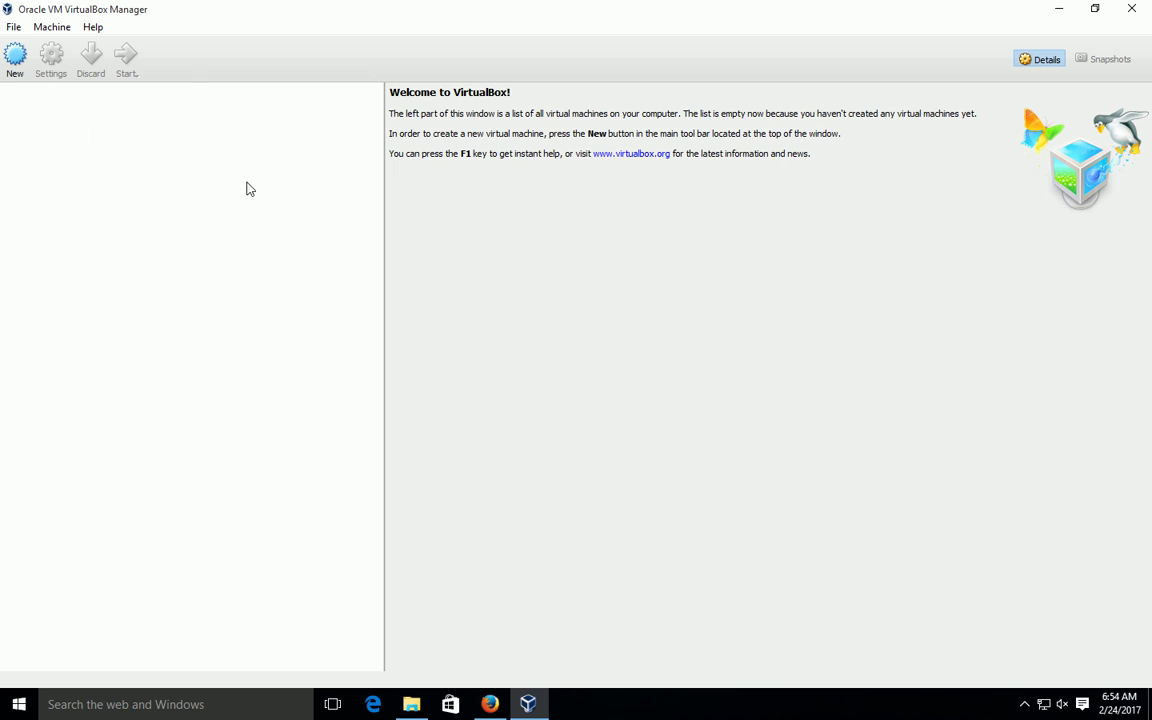
{"action": "left_click", "coordinate": [1024, 704]}
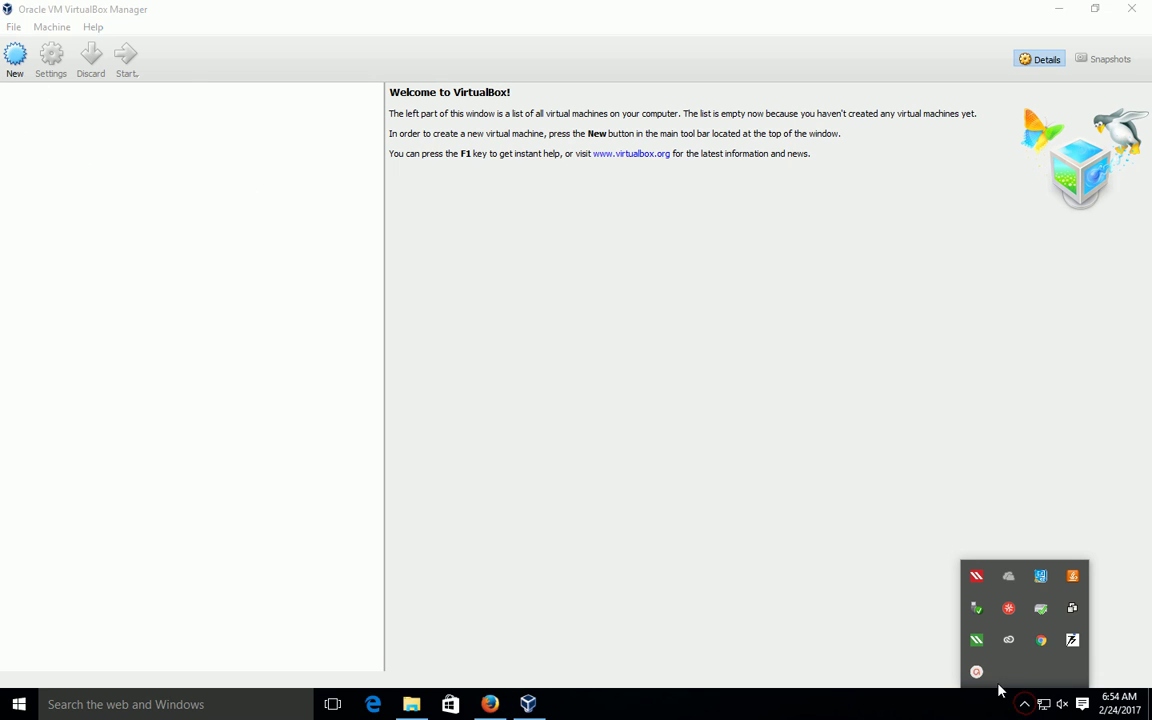
{"action": "left_click", "coordinate": [868, 610]}
Step: Start Import Appliance with kaa-sandbox-ubuntu-64bit.ovf from Downloads\kaa-sandbox-0.10.0.1 and continue
{"action": "left_click", "coordinate": [13, 27]}
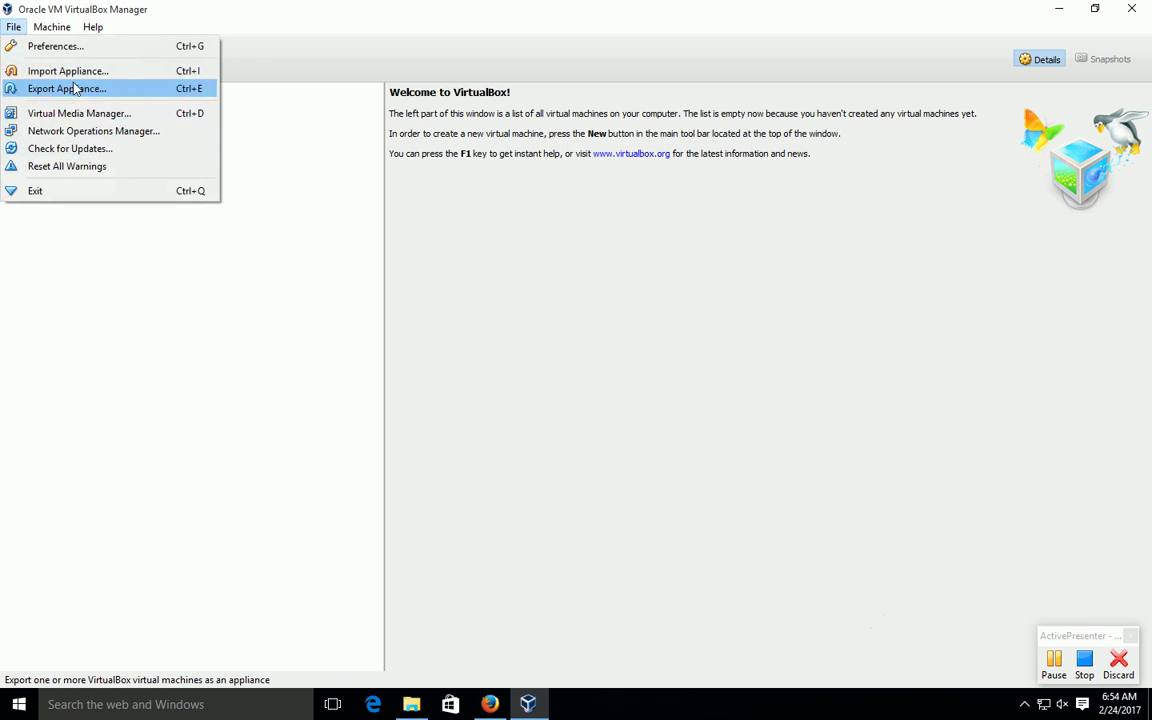
{"action": "left_click", "coordinate": [72, 72]}
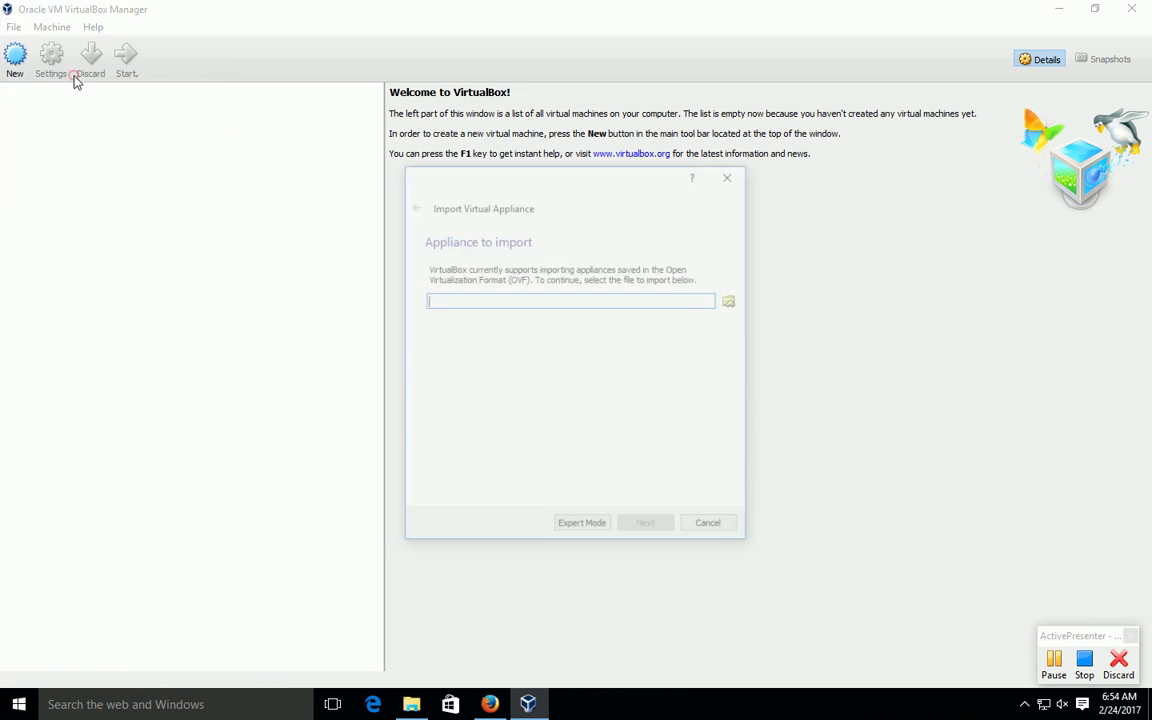
{"action": "left_click", "coordinate": [733, 300]}
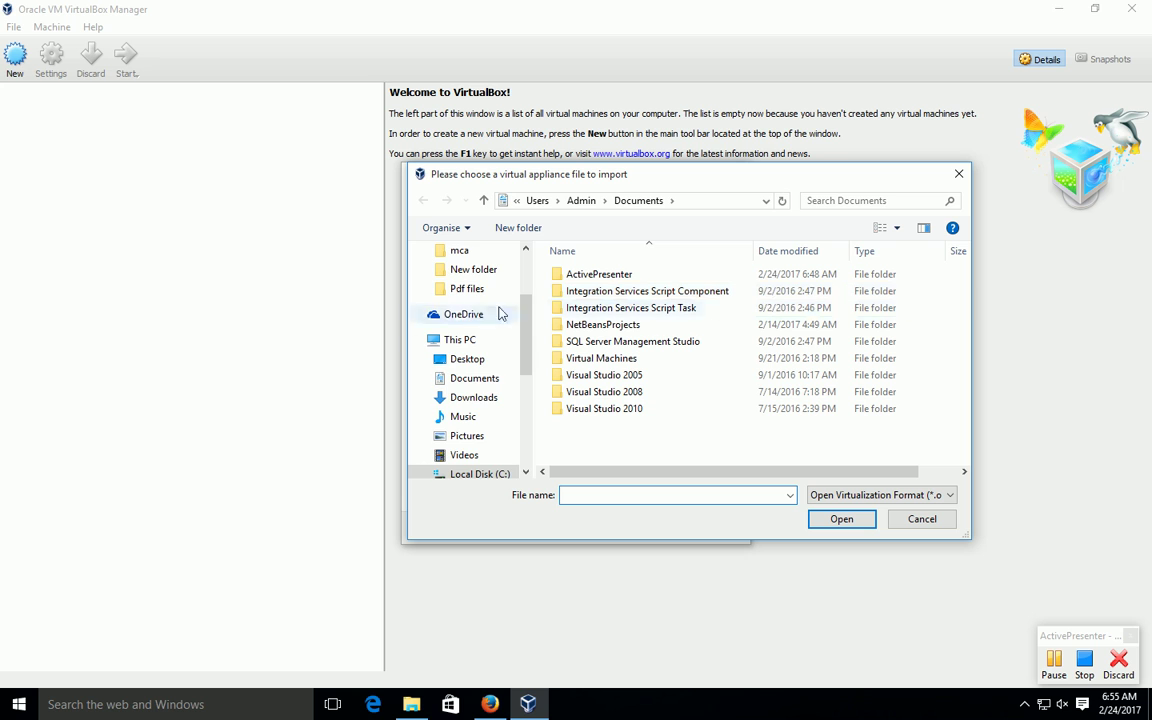
{"action": "left_click_drag", "start_coordinate": [525, 362], "coordinate": [522, 322]}
{"action": "left_click", "coordinate": [492, 294]}
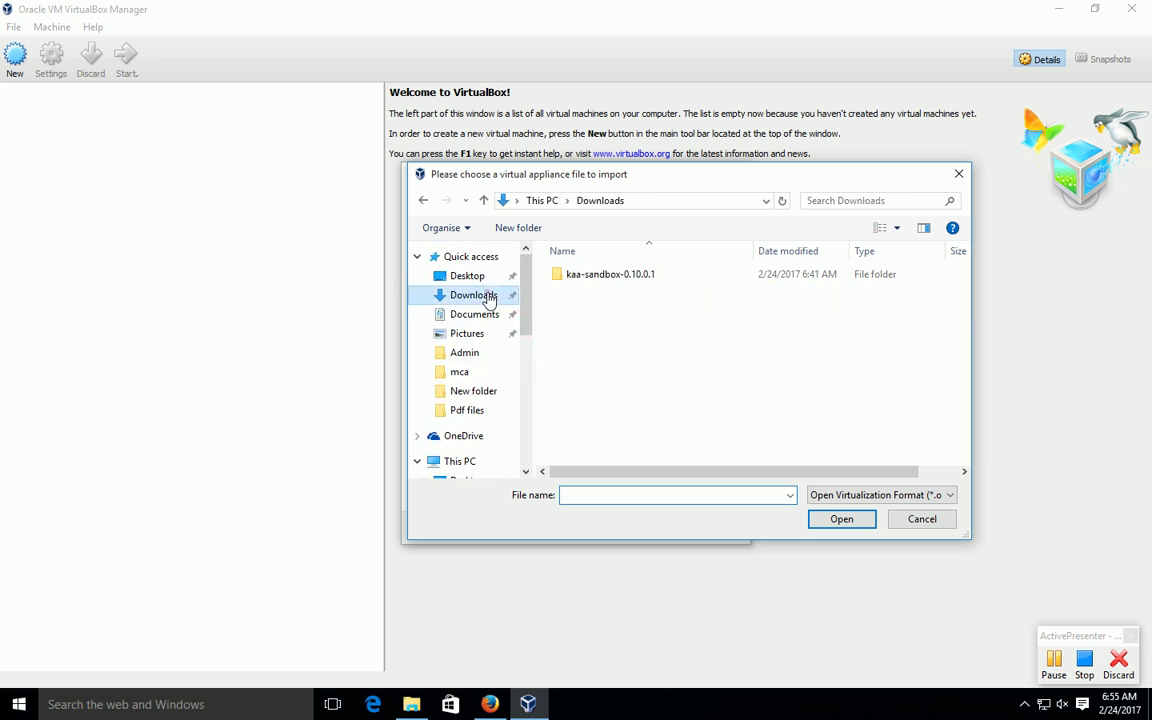
{"action": "double_click", "coordinate": [605, 284]}
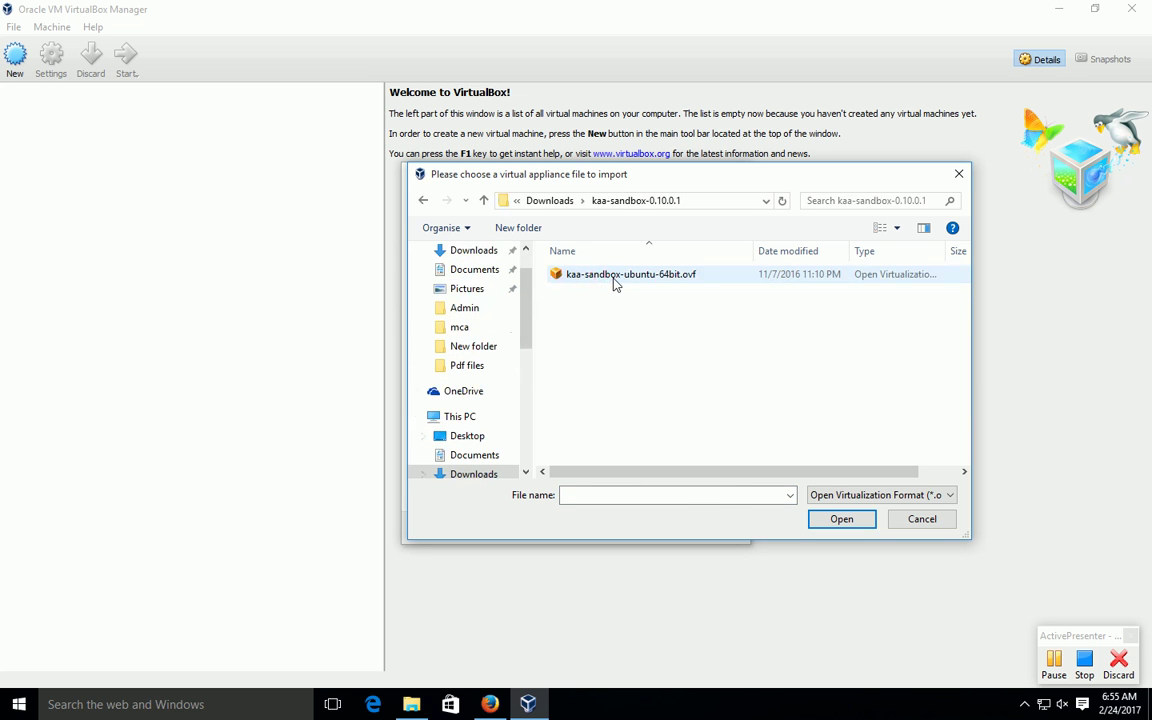
{"action": "double_click", "coordinate": [612, 285]}
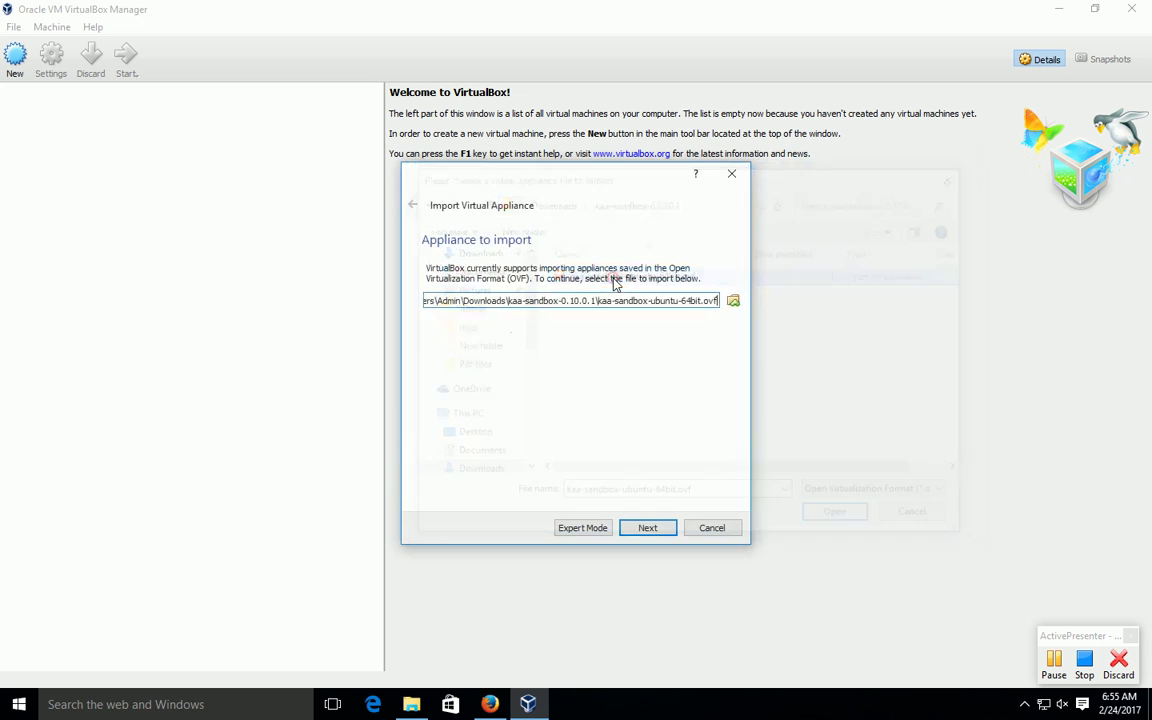
{"action": "left_click", "coordinate": [648, 528]}
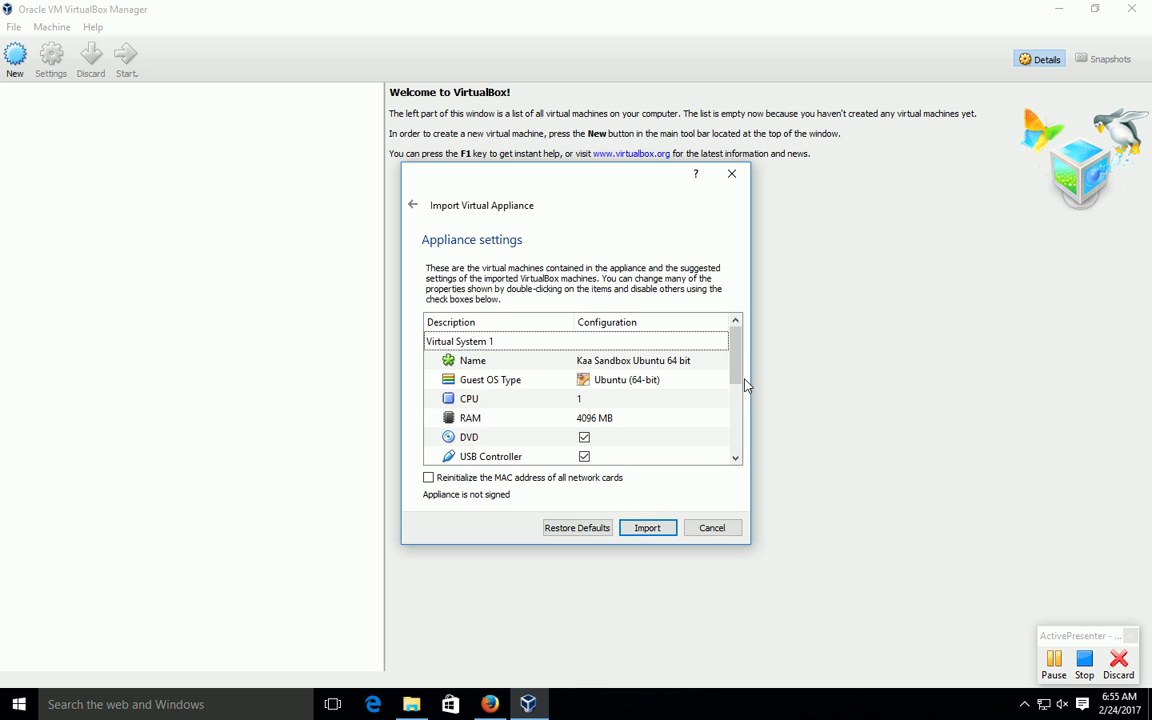
Step: Scroll through the Kaa Sandbox Ubuntu 64 bit appliance settings and start the import
{"action": "scroll", "coordinate": [662, 330], "scroll_direction": "down", "scroll_amount": 1}
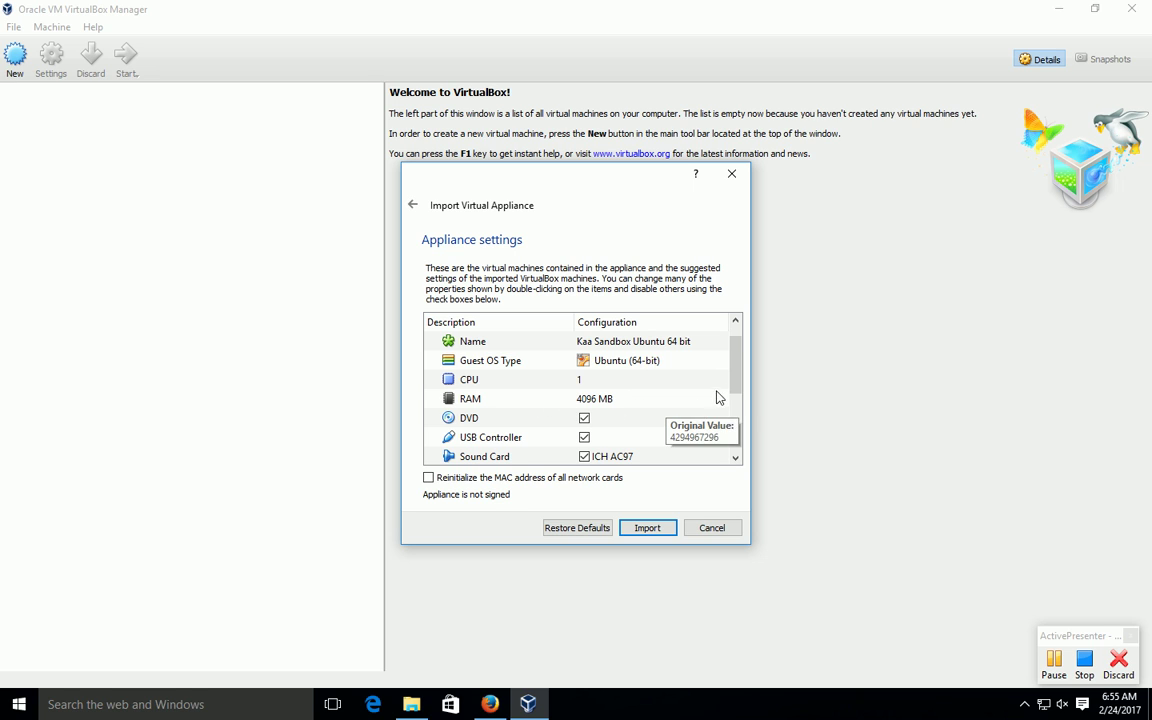
{"action": "left_click_drag", "start_coordinate": [735, 380], "coordinate": [735, 390]}
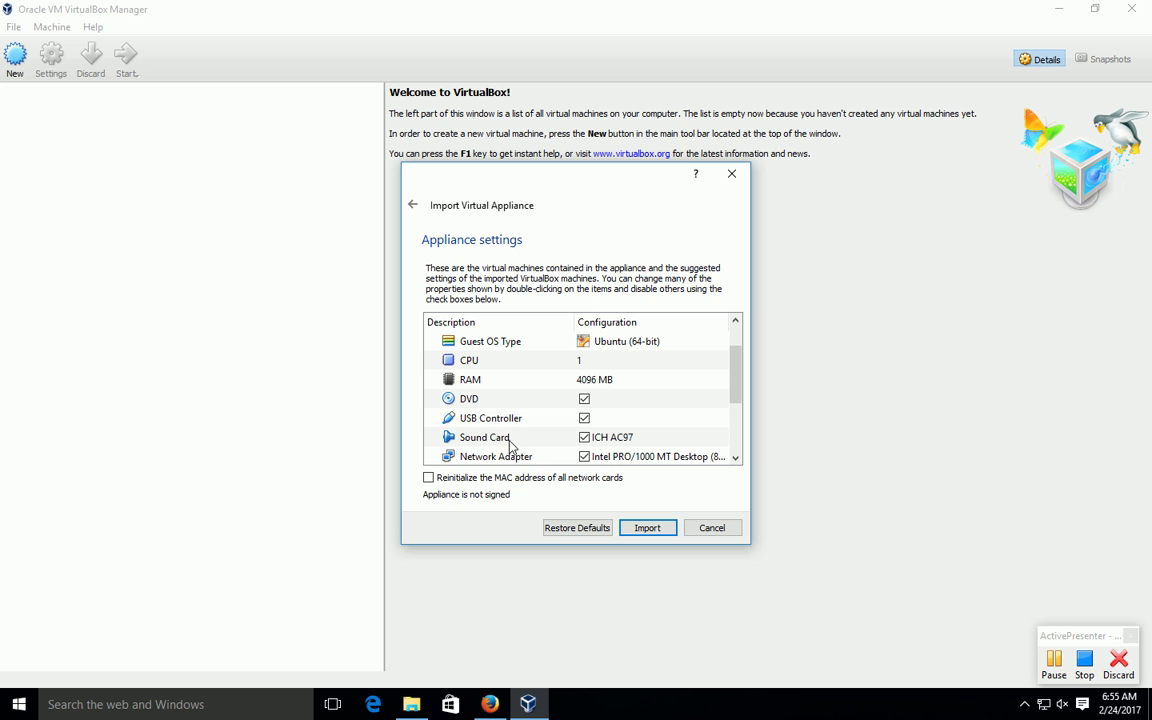
{"action": "left_click", "coordinate": [651, 530]}
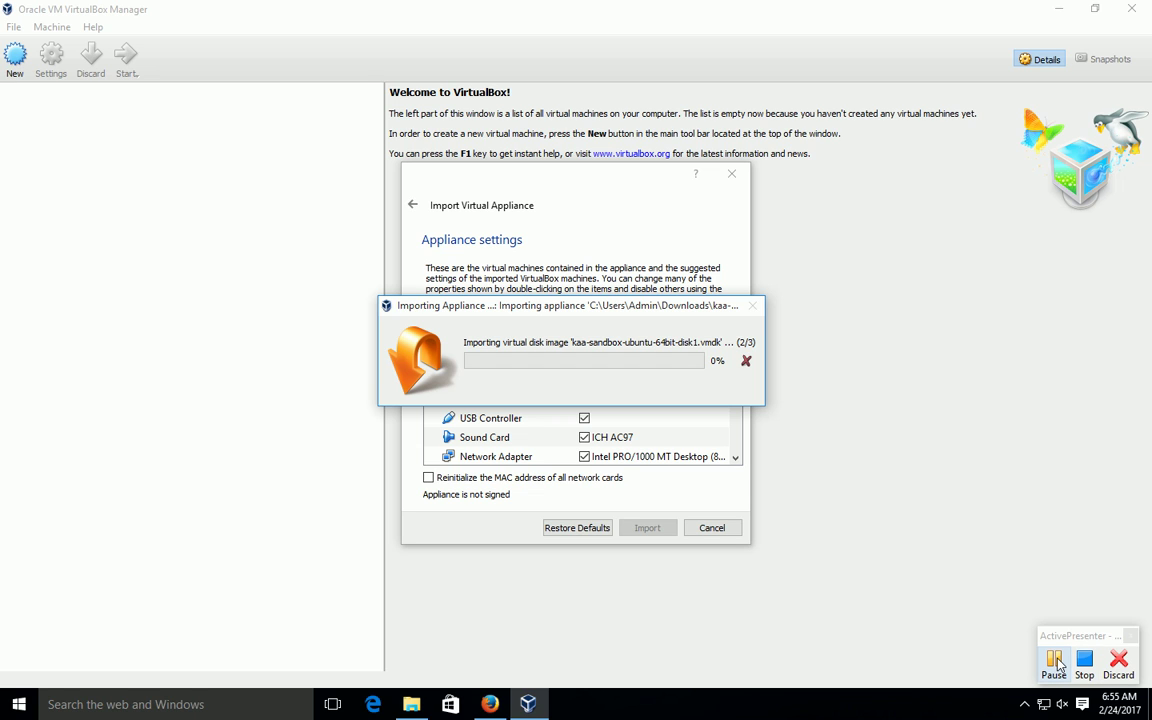
Step: Wait for the appliance import to complete while handling the screen recorder controls
{"action": "left_click", "coordinate": [1058, 665]}
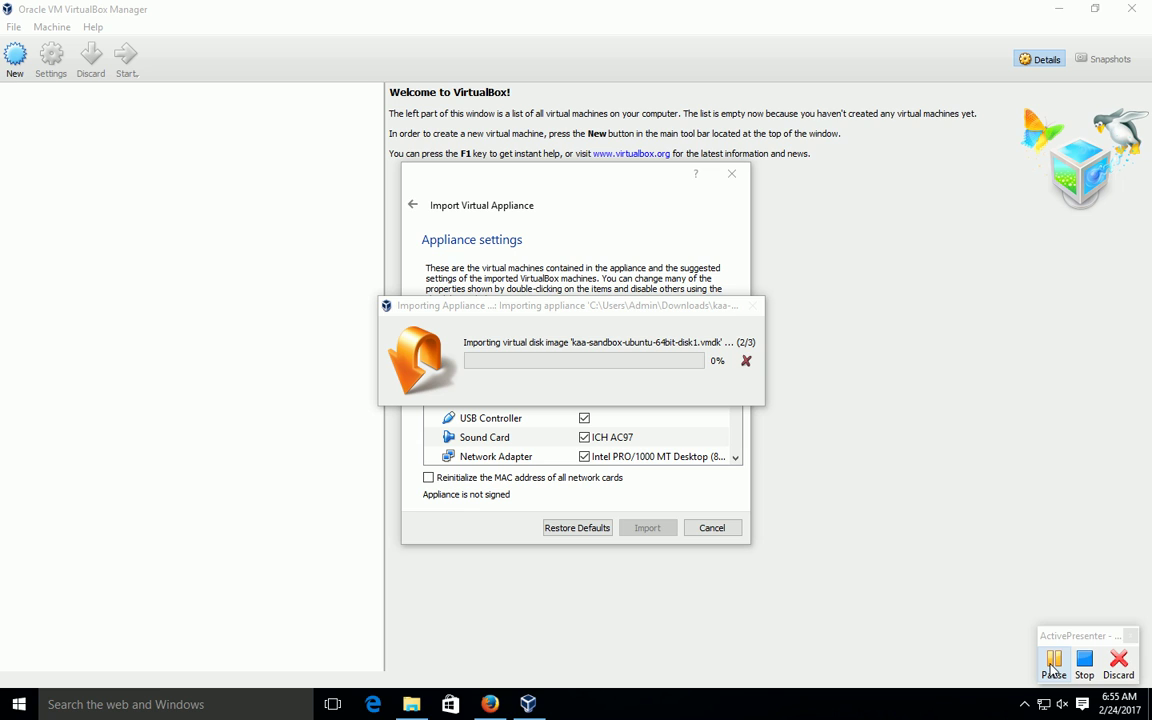
{"action": "left_click", "coordinate": [1052, 665]}
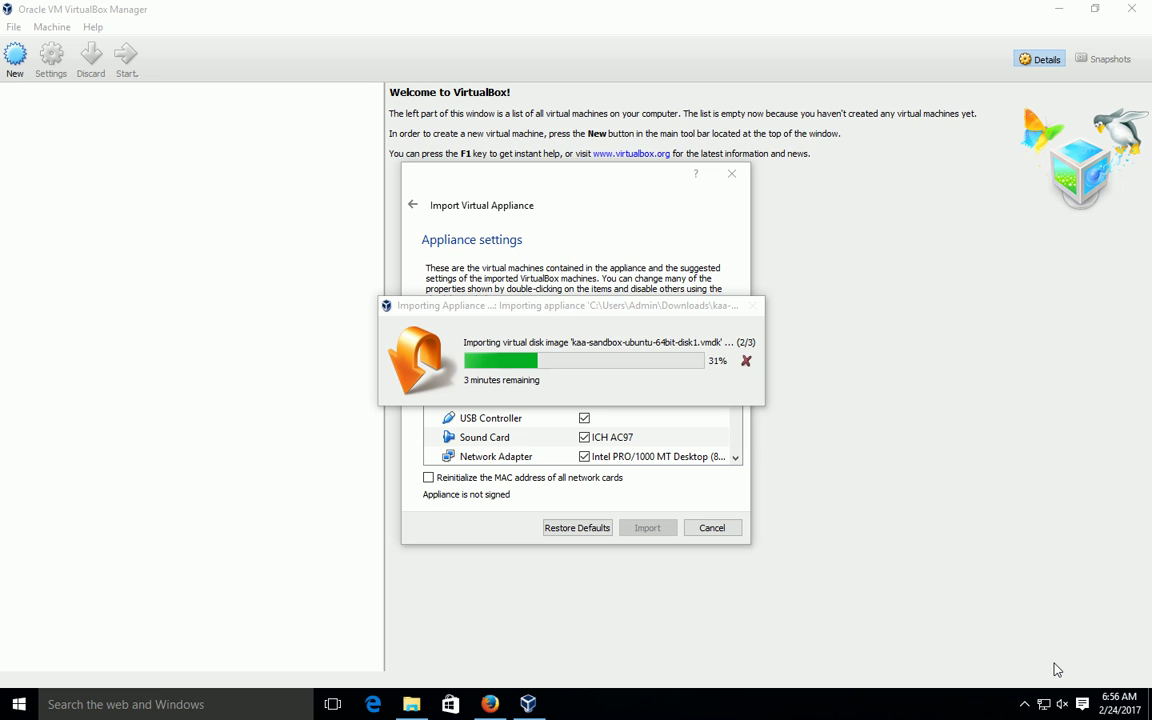
{"action": "left_click", "coordinate": [1024, 705]}
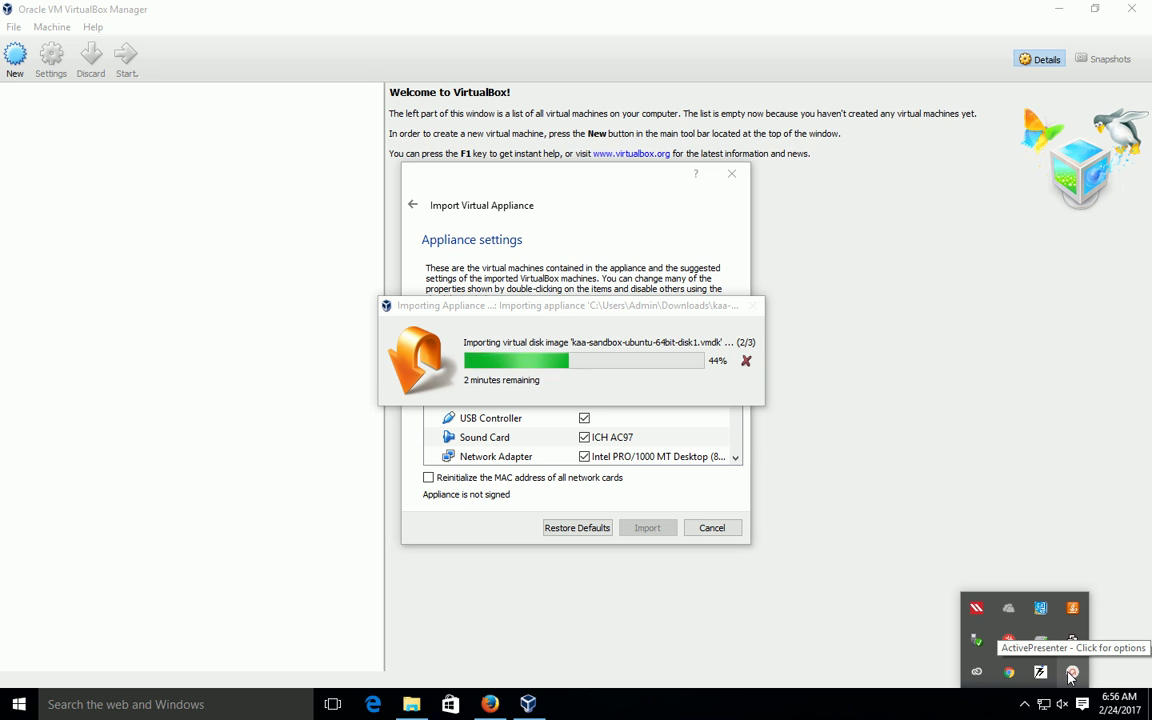
{"action": "left_click", "coordinate": [1071, 674]}
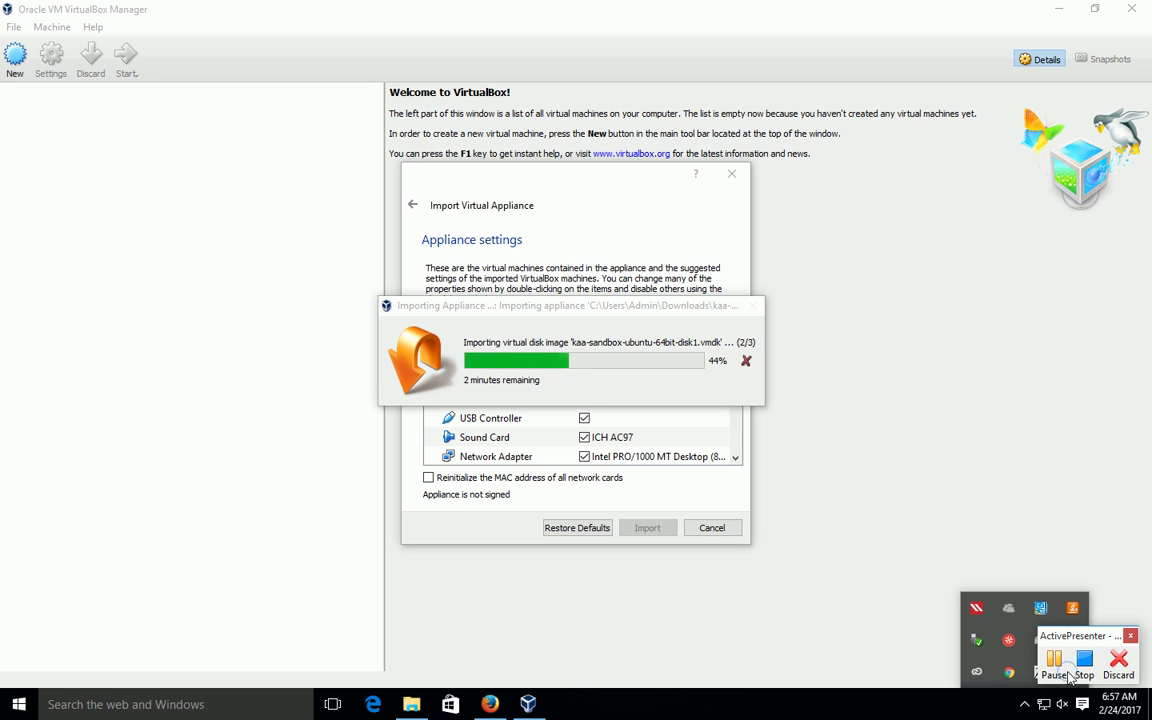
{"action": "left_click", "coordinate": [1055, 662]}
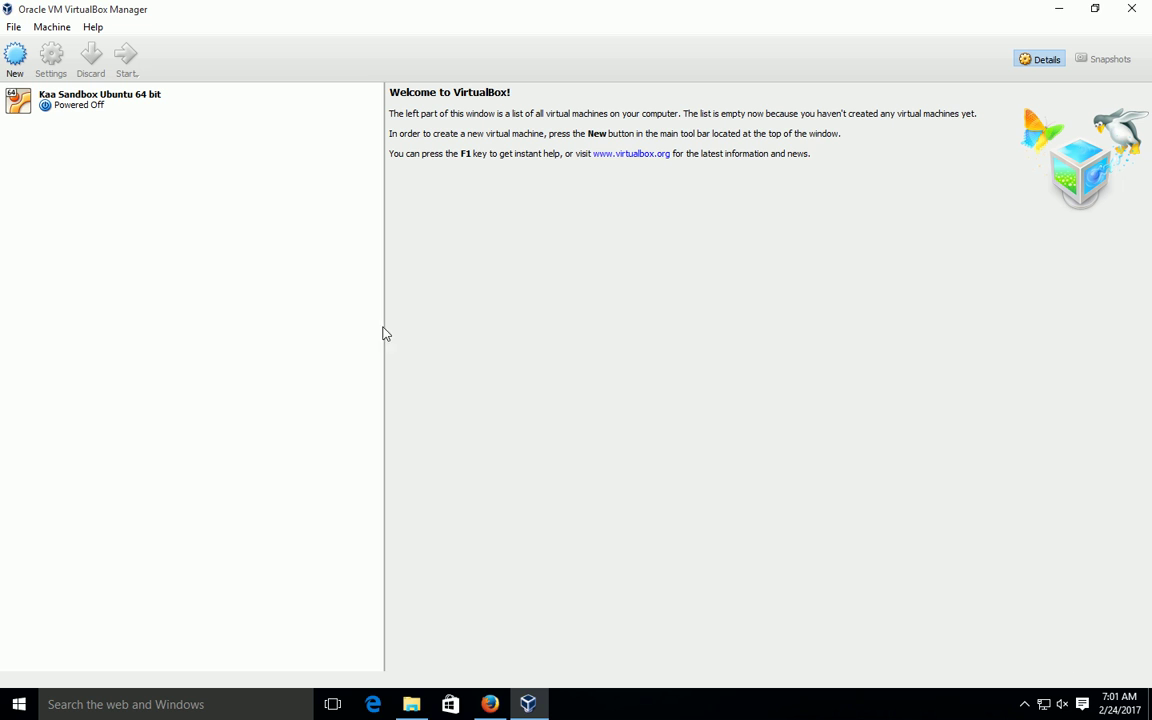
Step: Select the powered-off Kaa Sandbox Ubuntu 64 bit VM (4096 MB) and open its Settings
{"action": "left_click", "coordinate": [95, 110]}
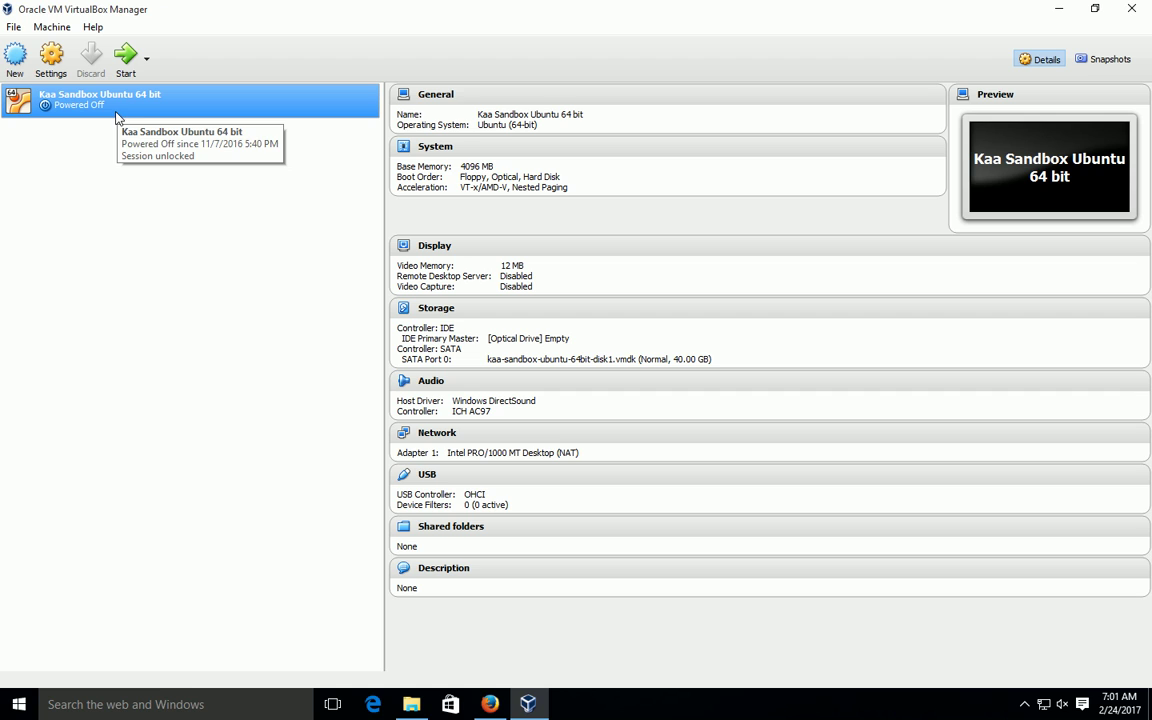
{"action": "left_click", "coordinate": [52, 62]}
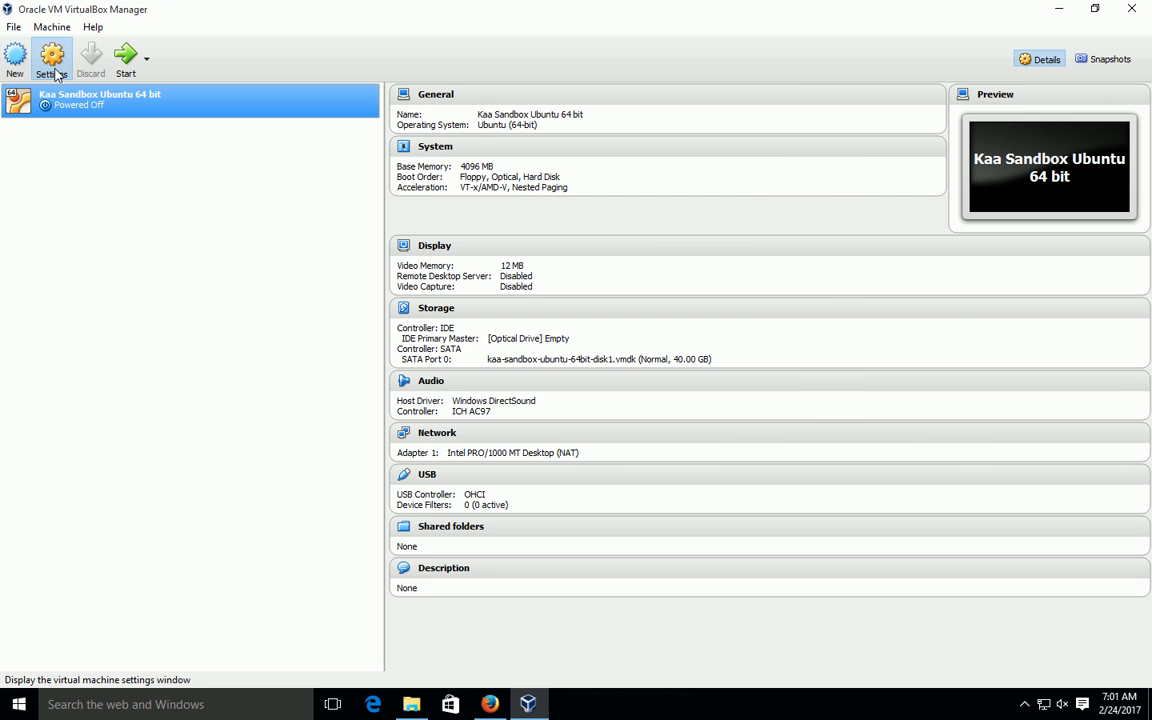
{"action": "left_click", "coordinate": [57, 74]}
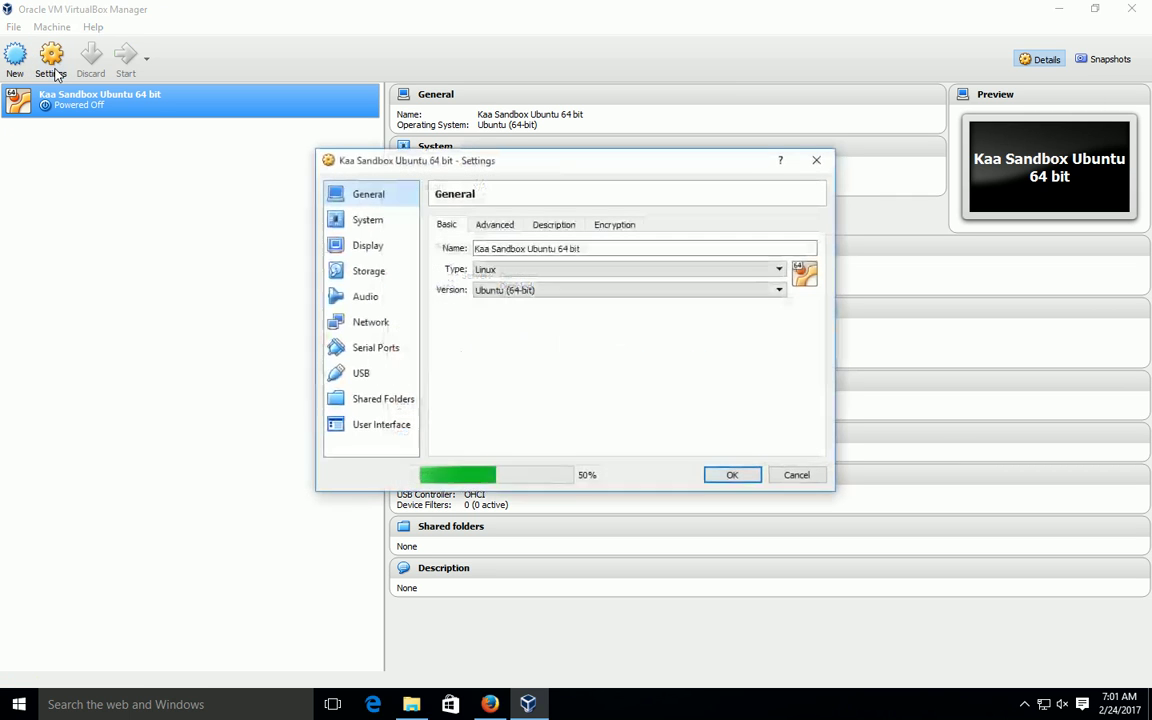
{"action": "left_click", "coordinate": [367, 221]}
{"action": "left_click", "coordinate": [368, 194]}
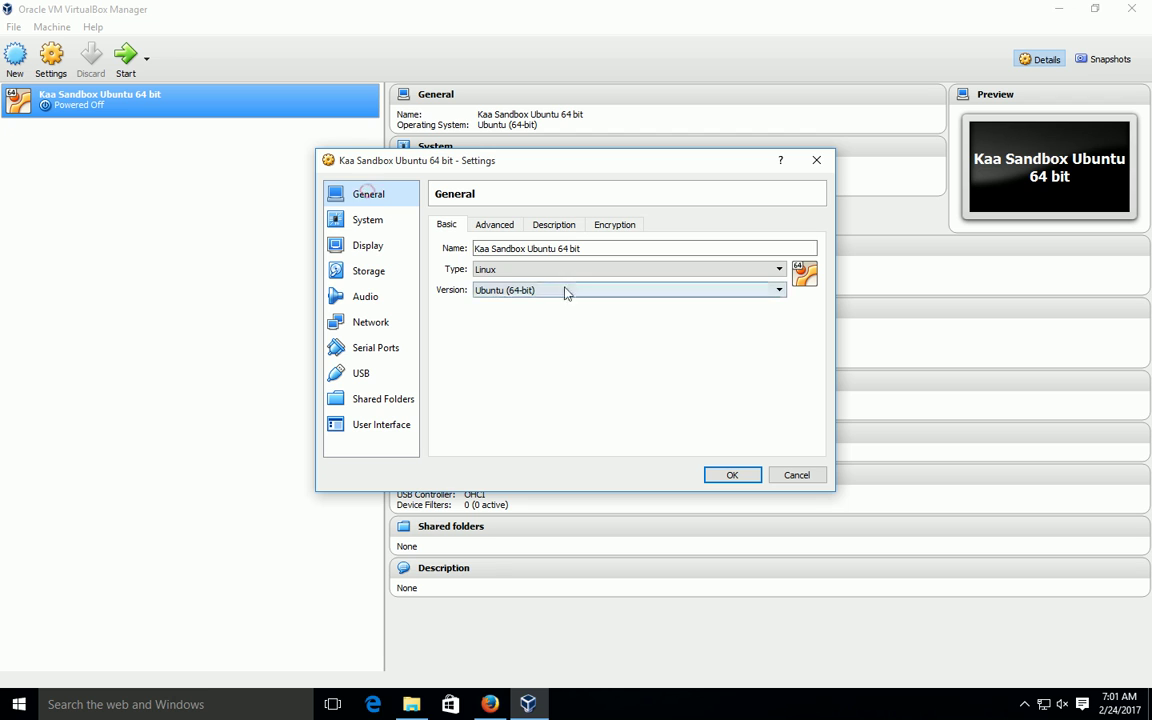
{"action": "left_click", "coordinate": [500, 225]}
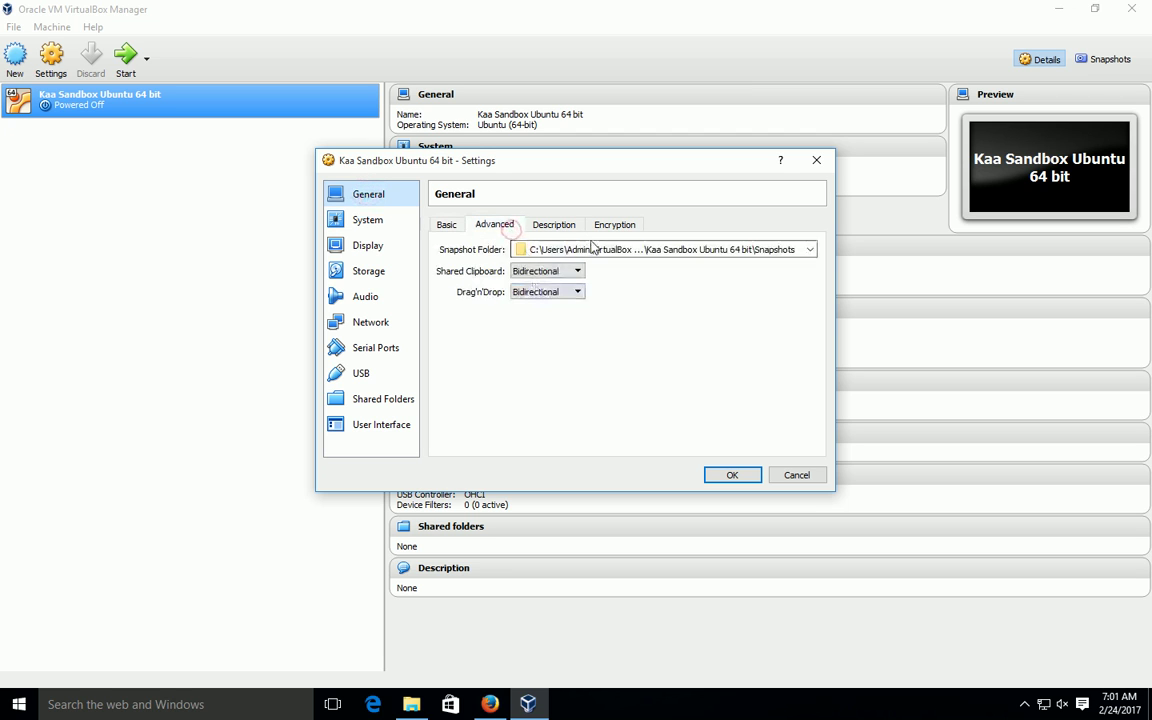
{"action": "left_click", "coordinate": [556, 226]}
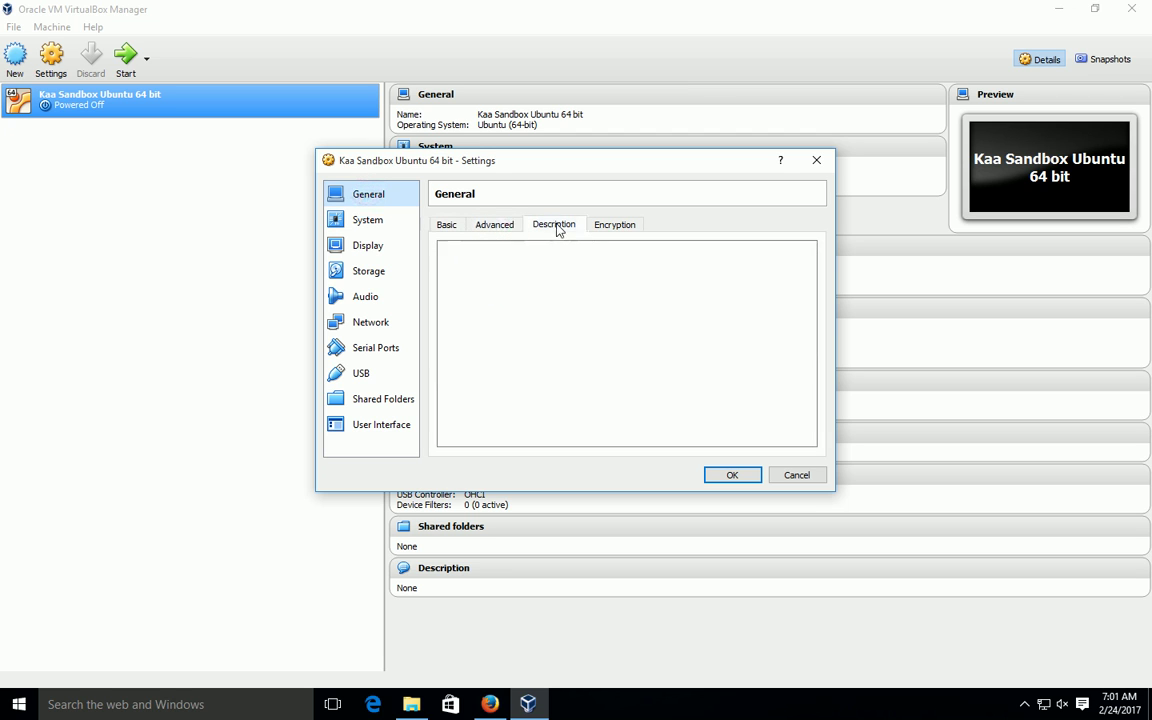
{"action": "left_click", "coordinate": [369, 222]}
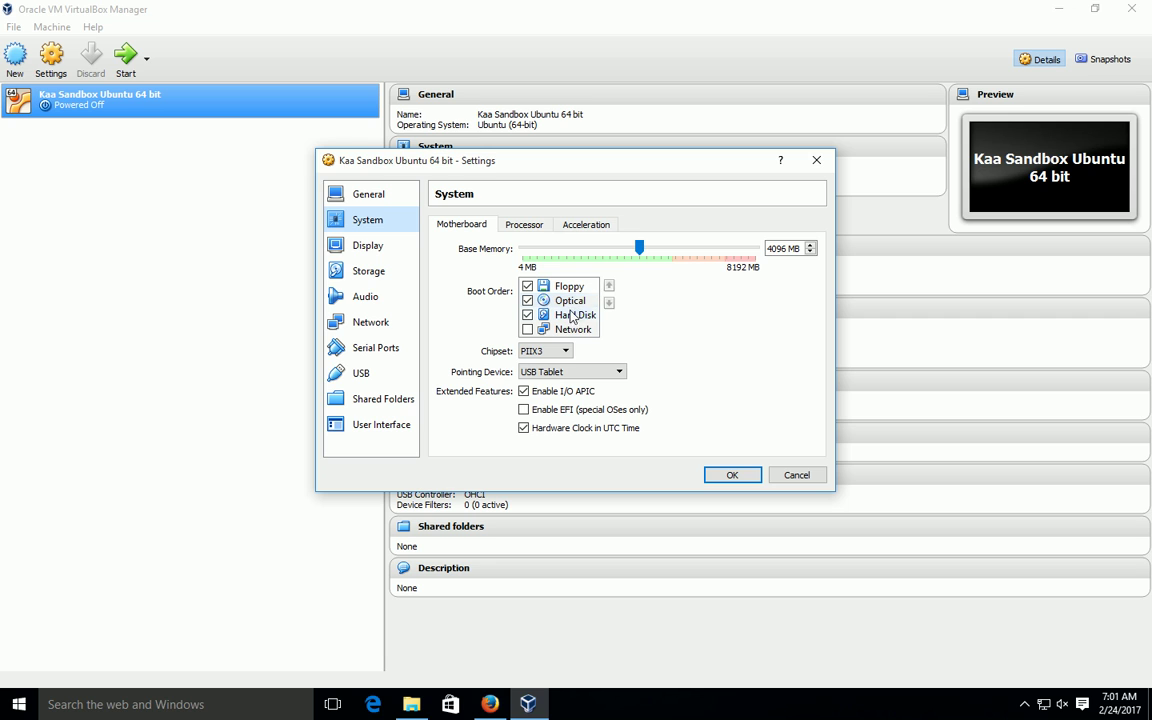
{"action": "left_click", "coordinate": [372, 273]}
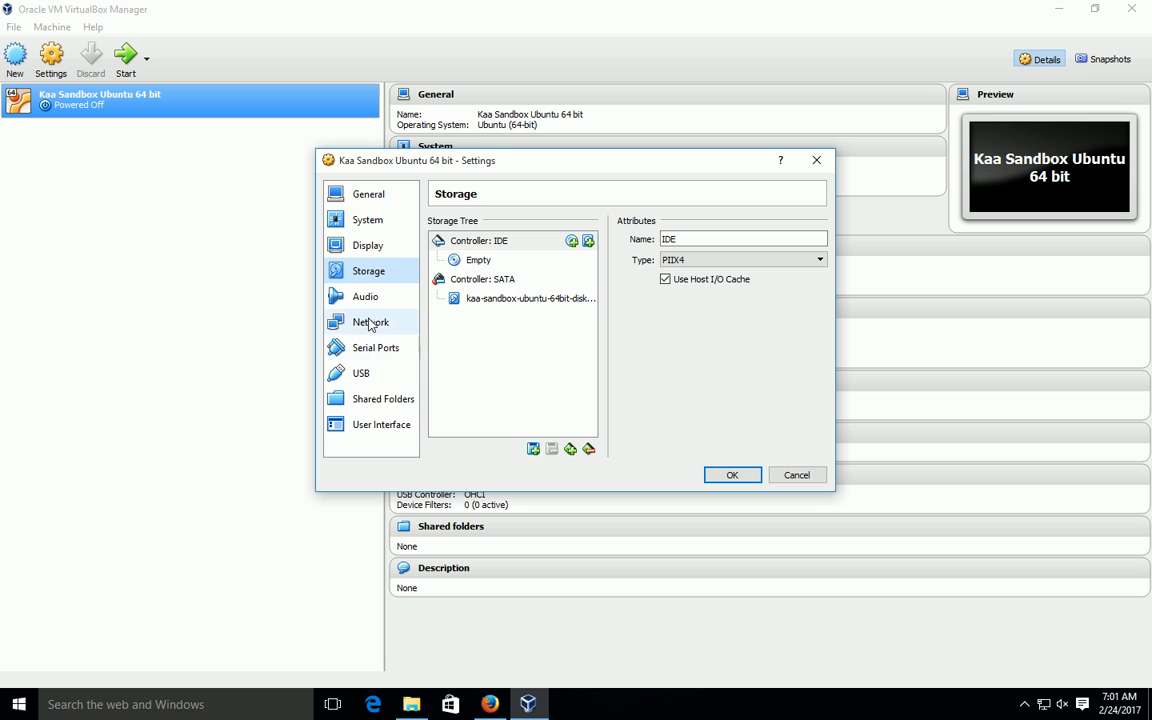
{"action": "left_click", "coordinate": [376, 248]}
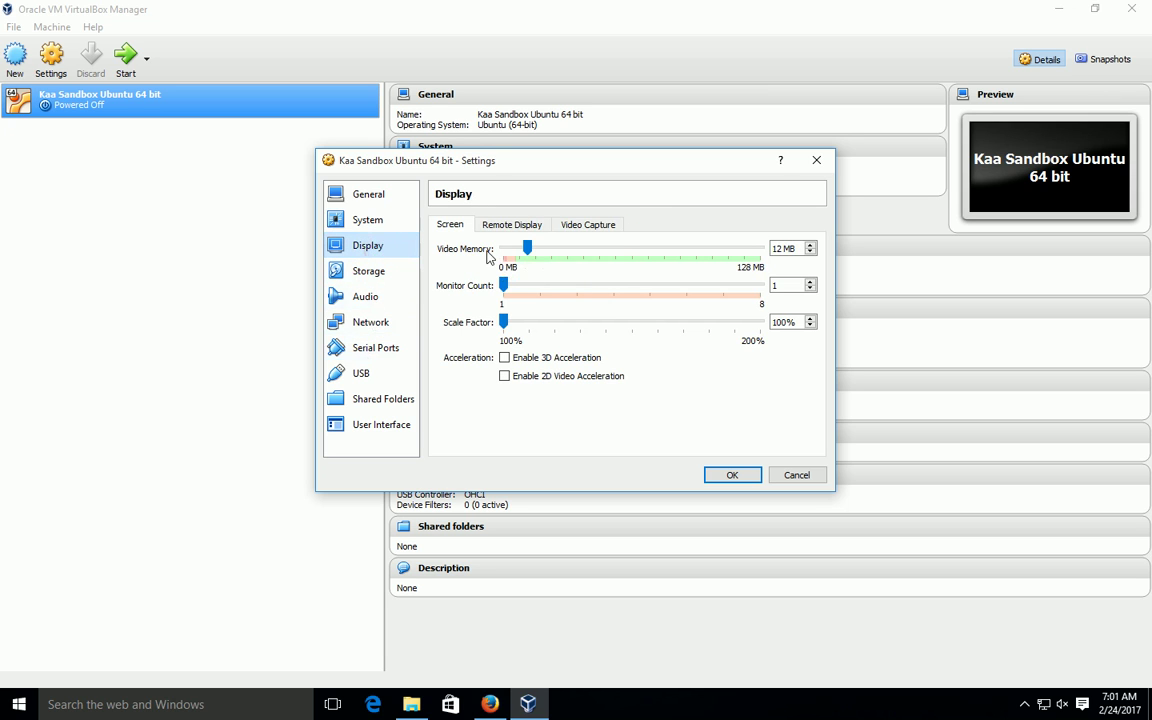
{"action": "left_click", "coordinate": [722, 478]}
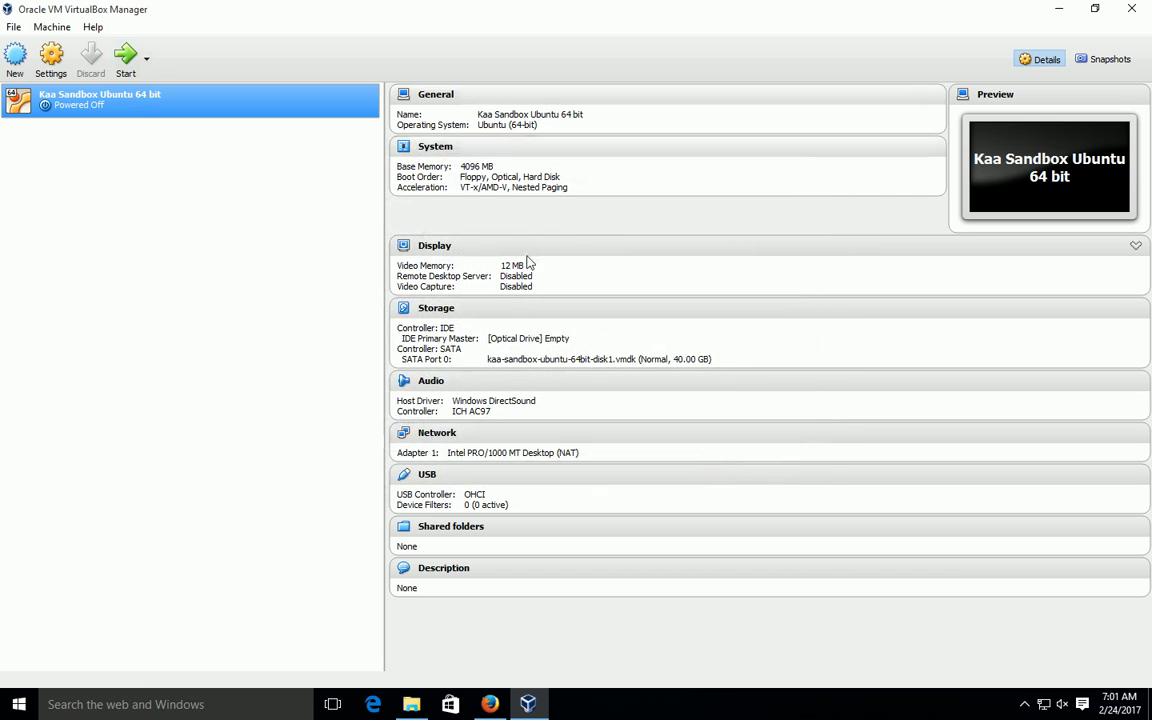
Step: Start the Kaa Sandbox VM and move its window up and to the left
{"action": "left_click", "coordinate": [137, 66]}
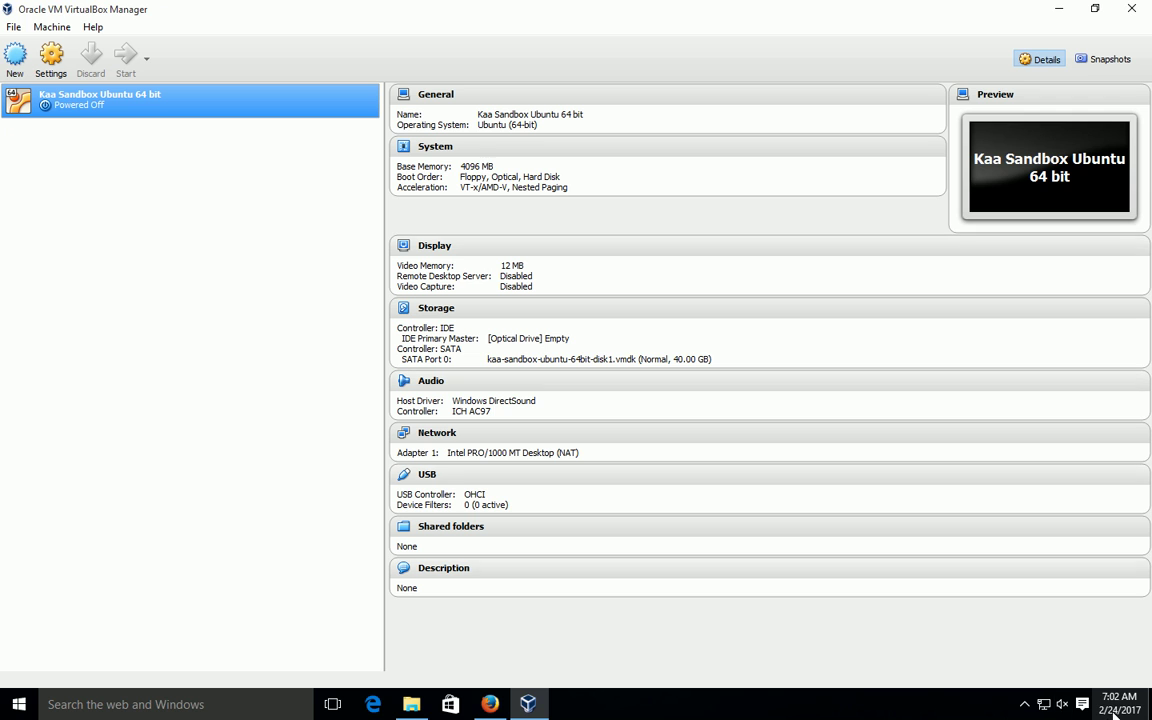
{"action": "left_click", "coordinate": [1024, 704]}
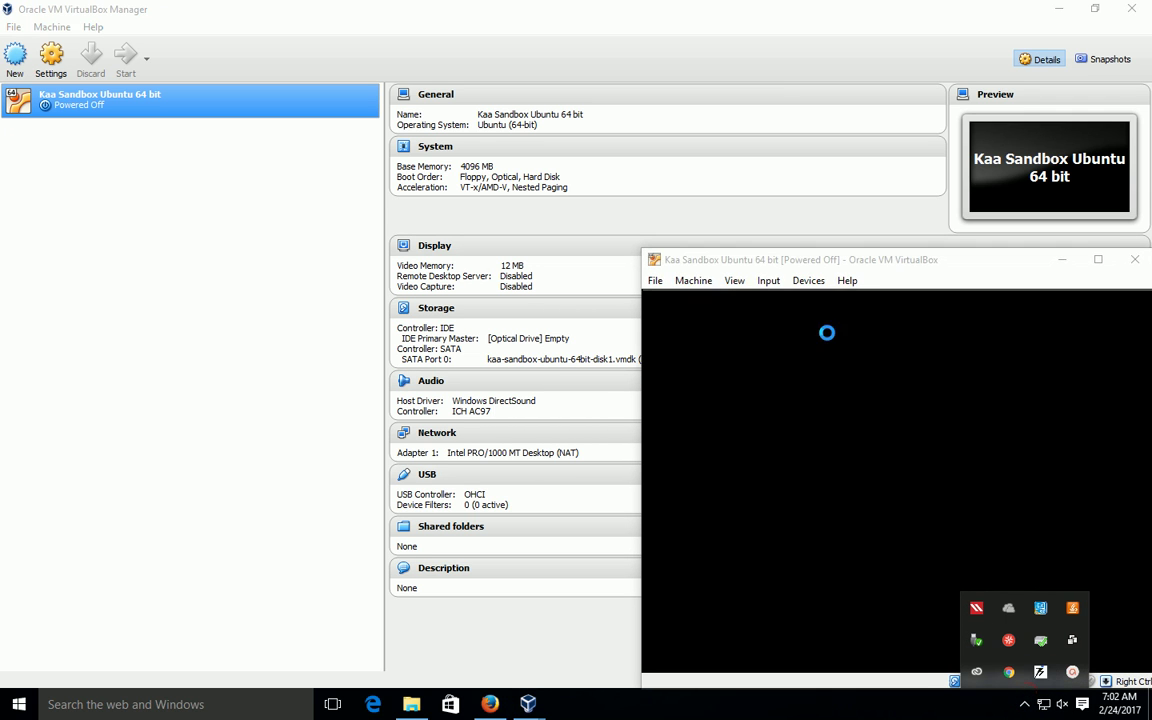
{"action": "left_click_drag", "start_coordinate": [903, 265], "coordinate": [536, 128]}
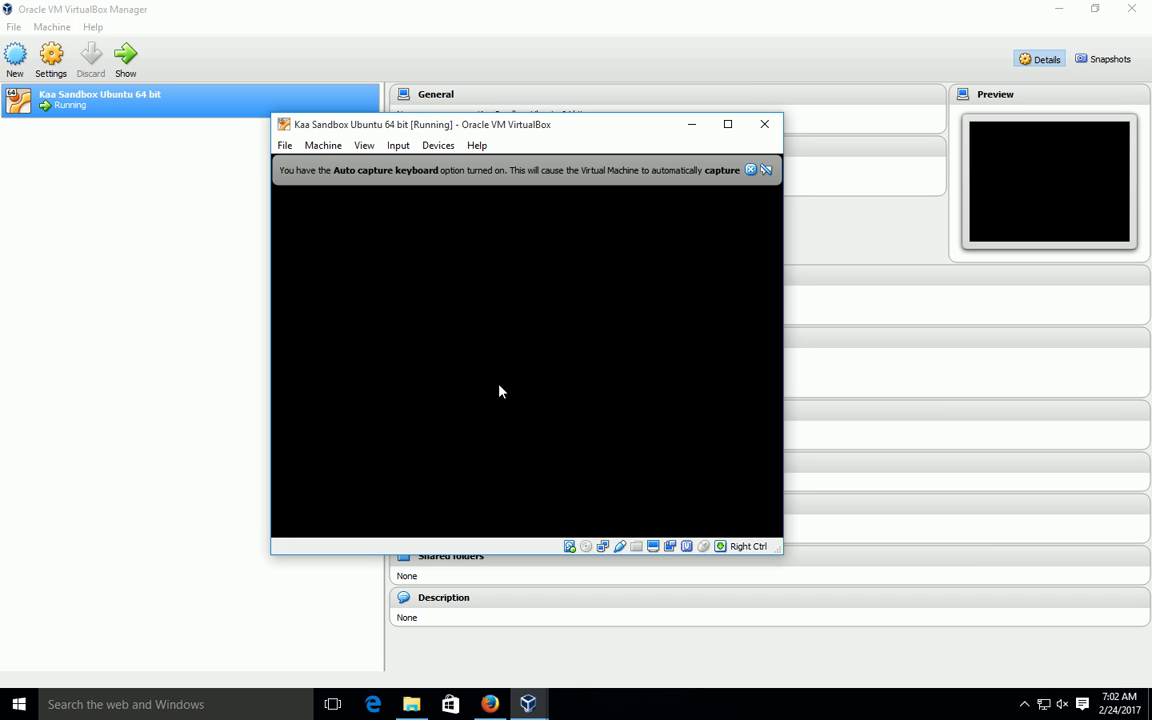
Step: Bring the booted VM window showing the 127.0.0.1:9080/sandbox Web UI forward and pause recording
{"action": "left_click", "coordinate": [1023, 704]}
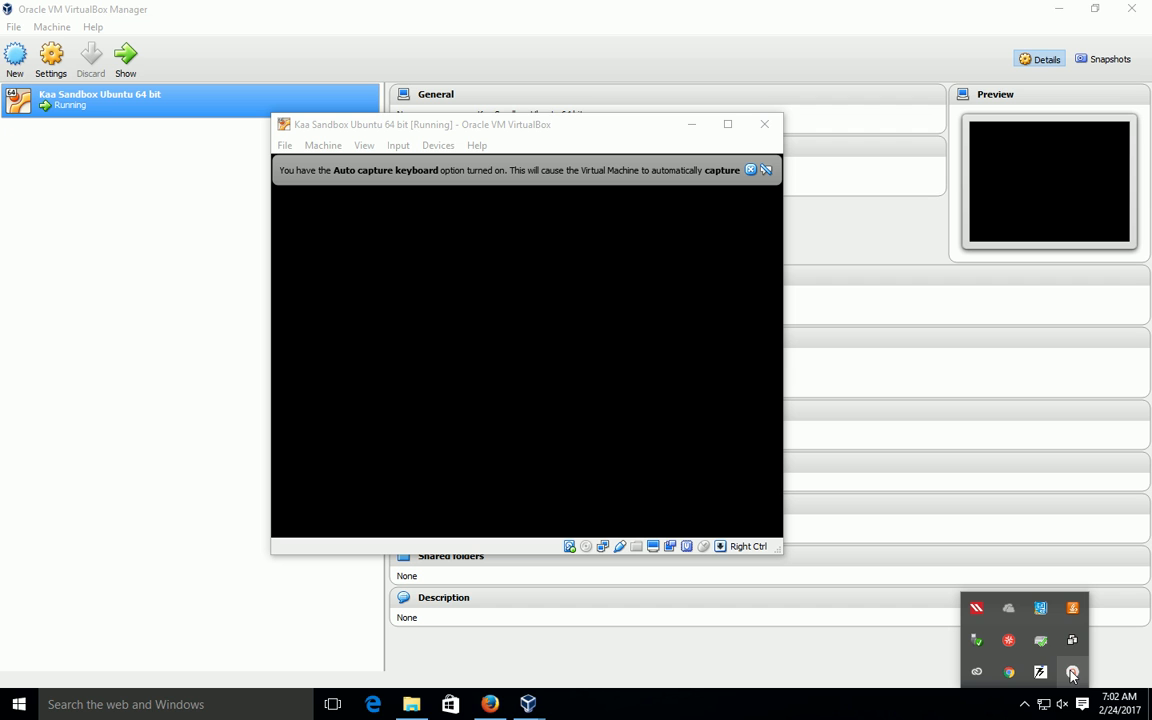
{"action": "mouse_move", "coordinate": [1070, 675]}
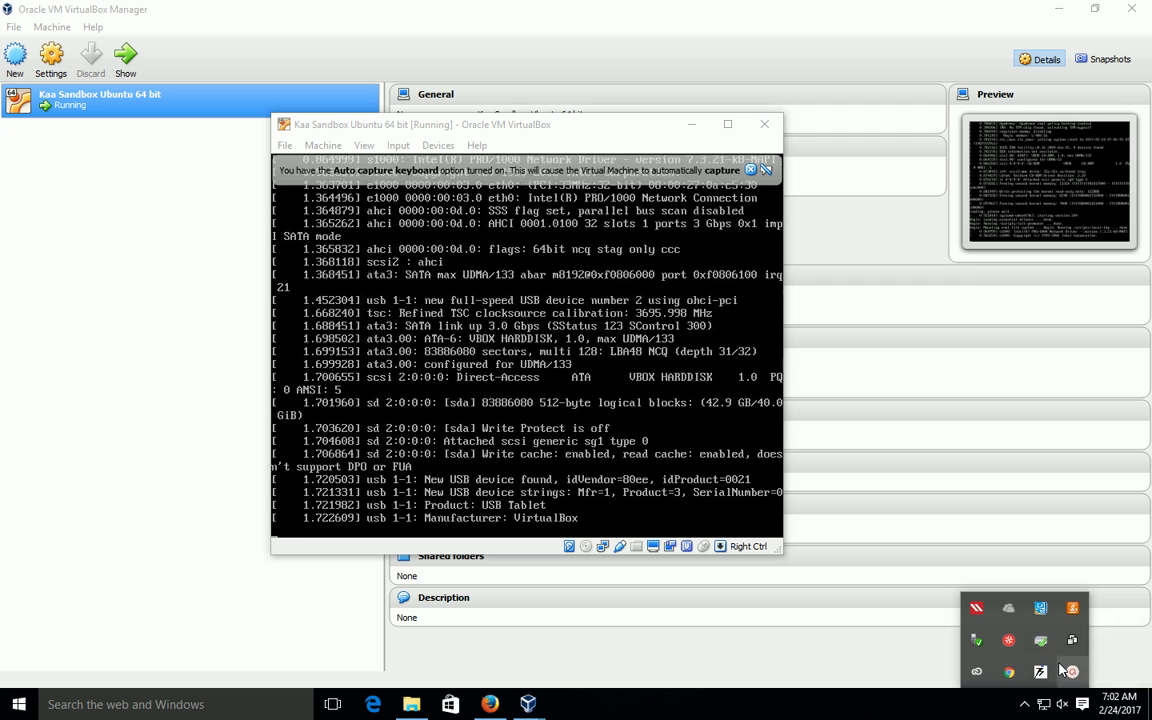
{"action": "left_click", "coordinate": [1042, 674]}
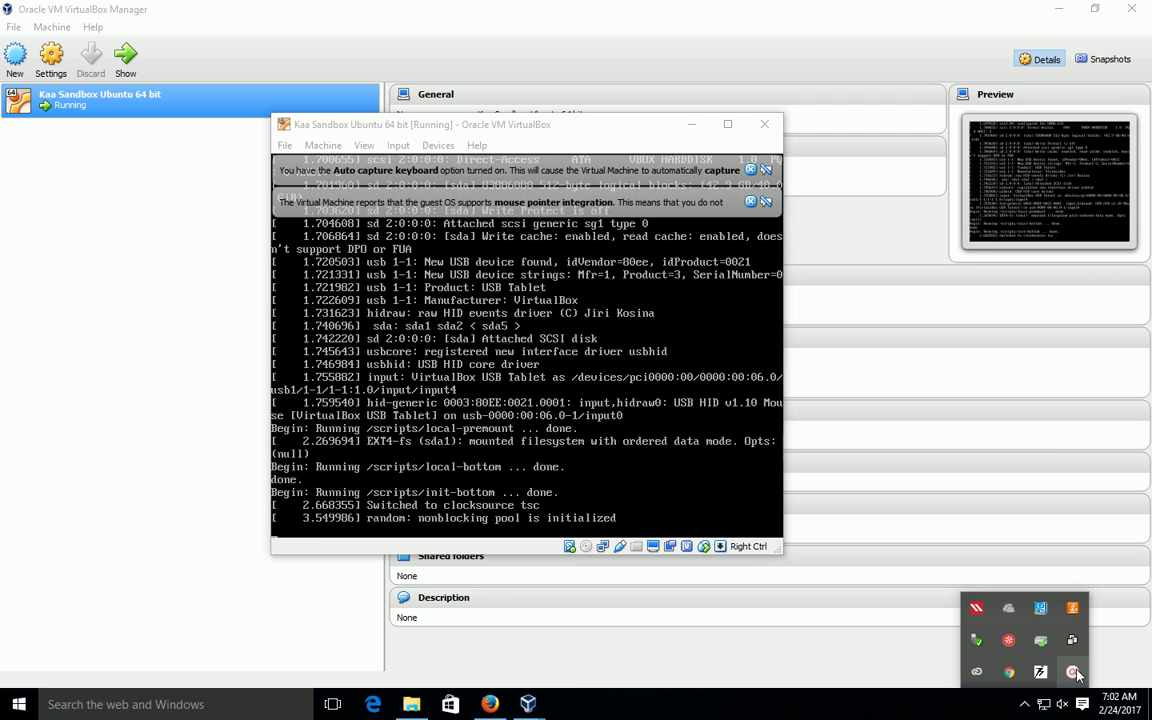
{"action": "left_click", "coordinate": [572, 594]}
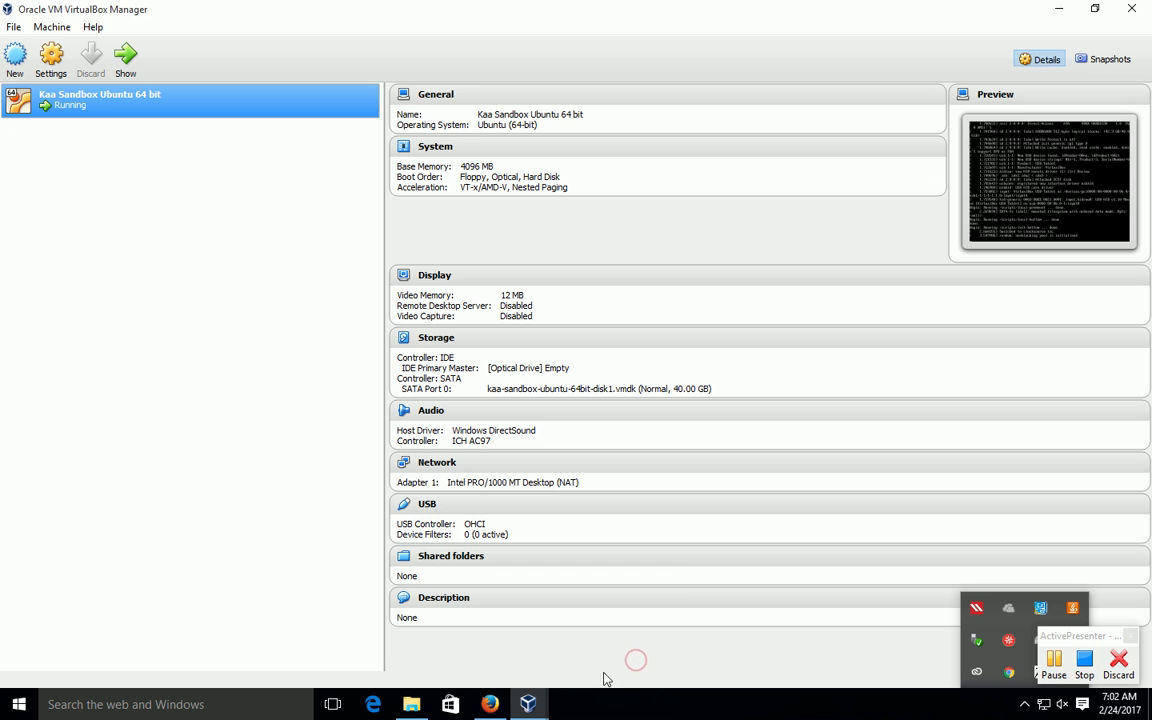
{"action": "mouse_move", "coordinate": [537, 702]}
{"action": "left_click", "coordinate": [545, 585]}
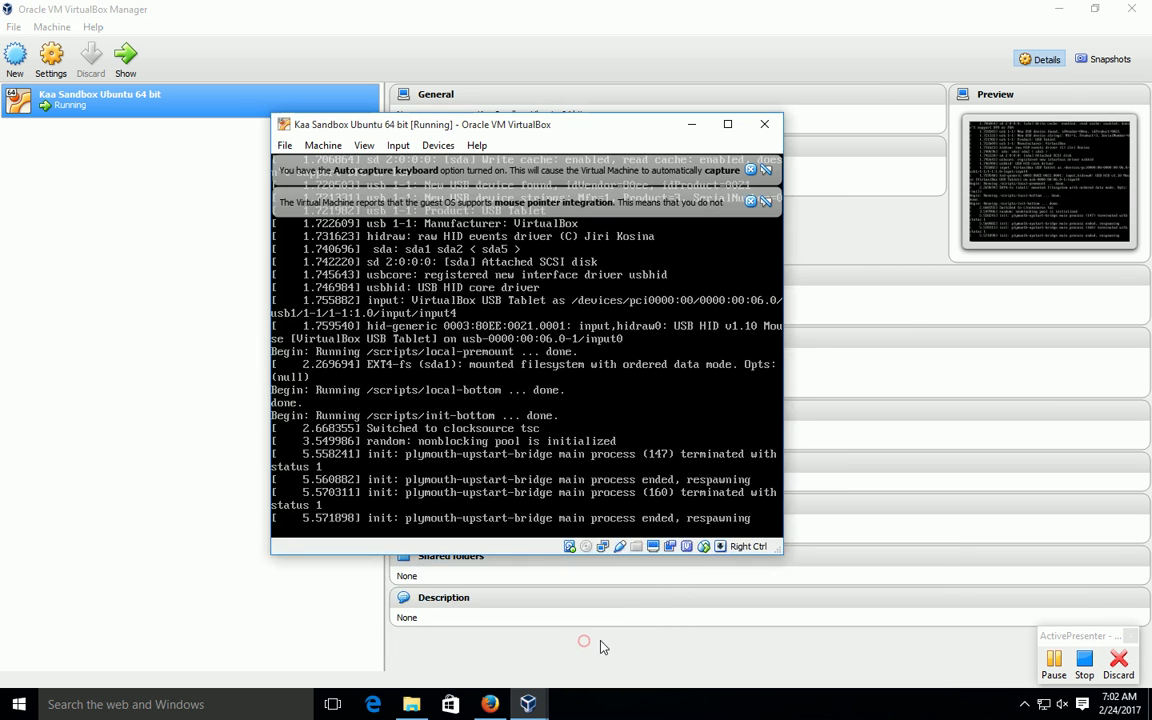
{"action": "left_click", "coordinate": [1053, 662]}
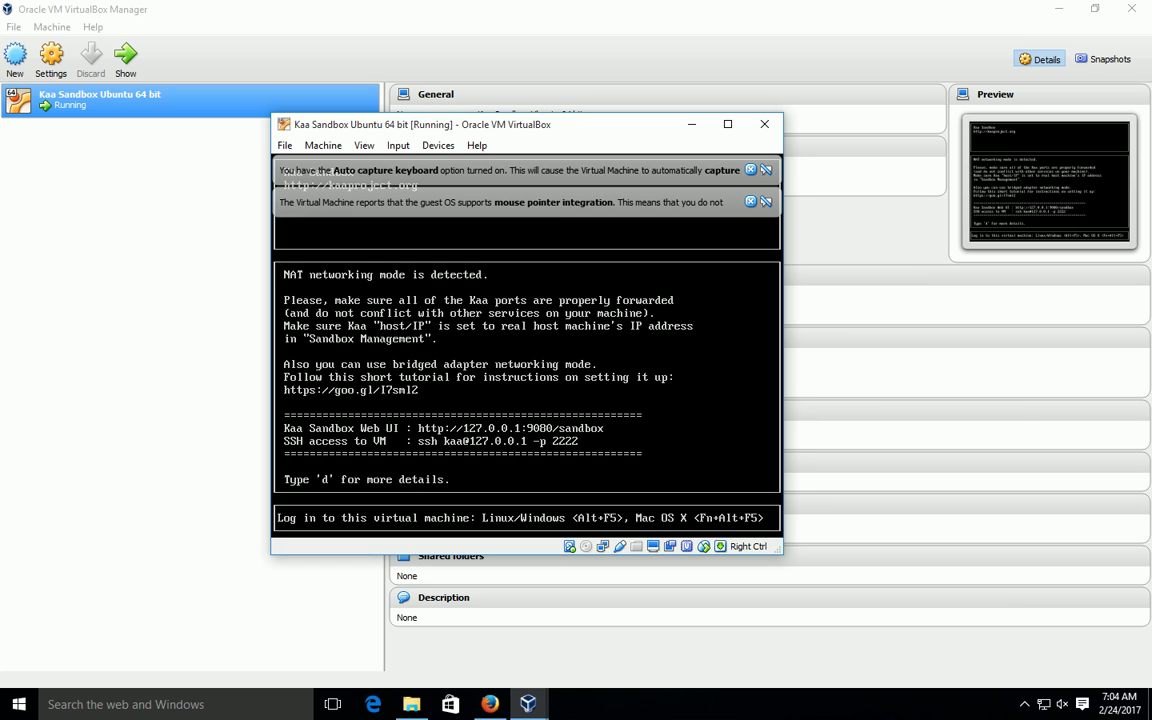
Step: Log in to the VM text console as kaa, run ifconfig (eth0 10.0.2.15), then switch to Firefox
{"action": "key", "text": "alt+F5"}
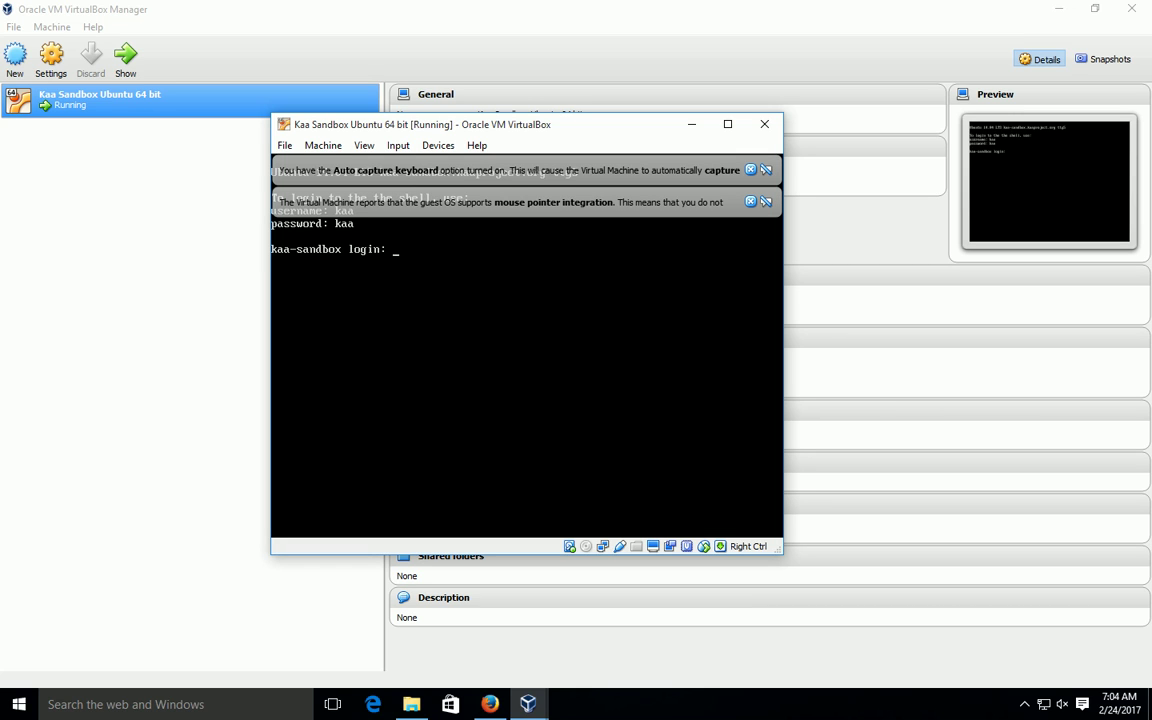
{"action": "key", "text": "Return"}
{"action": "key", "text": "Return"}
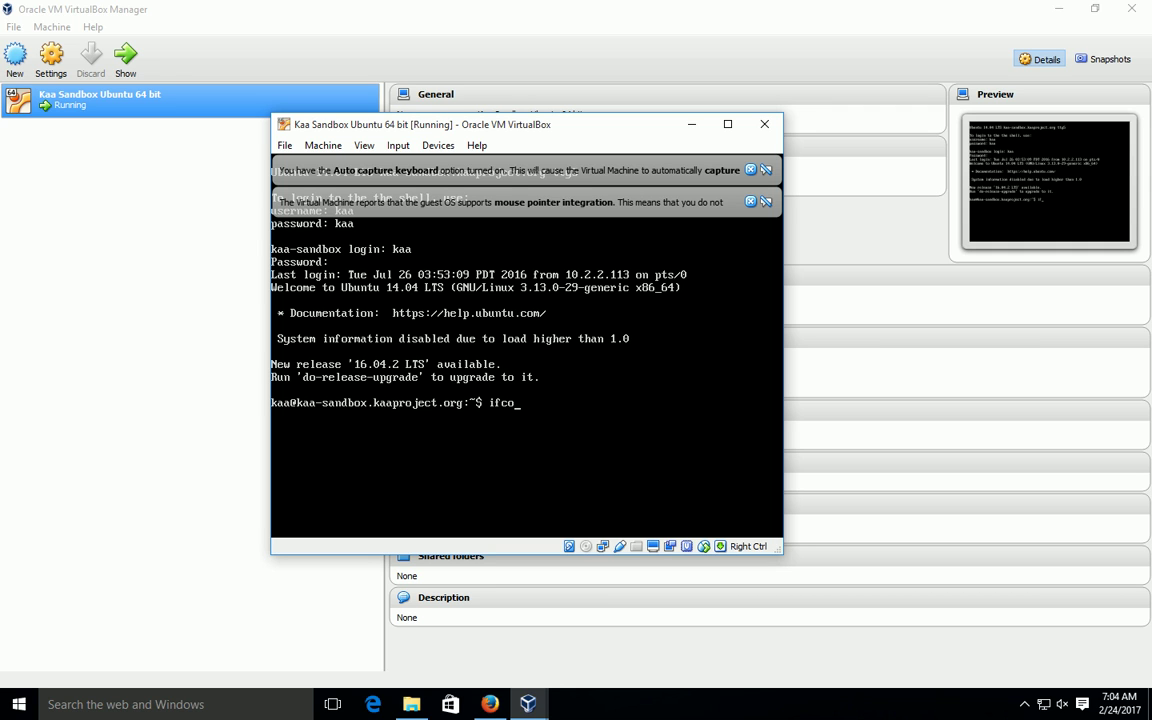
{"action": "key", "text": "Return"}
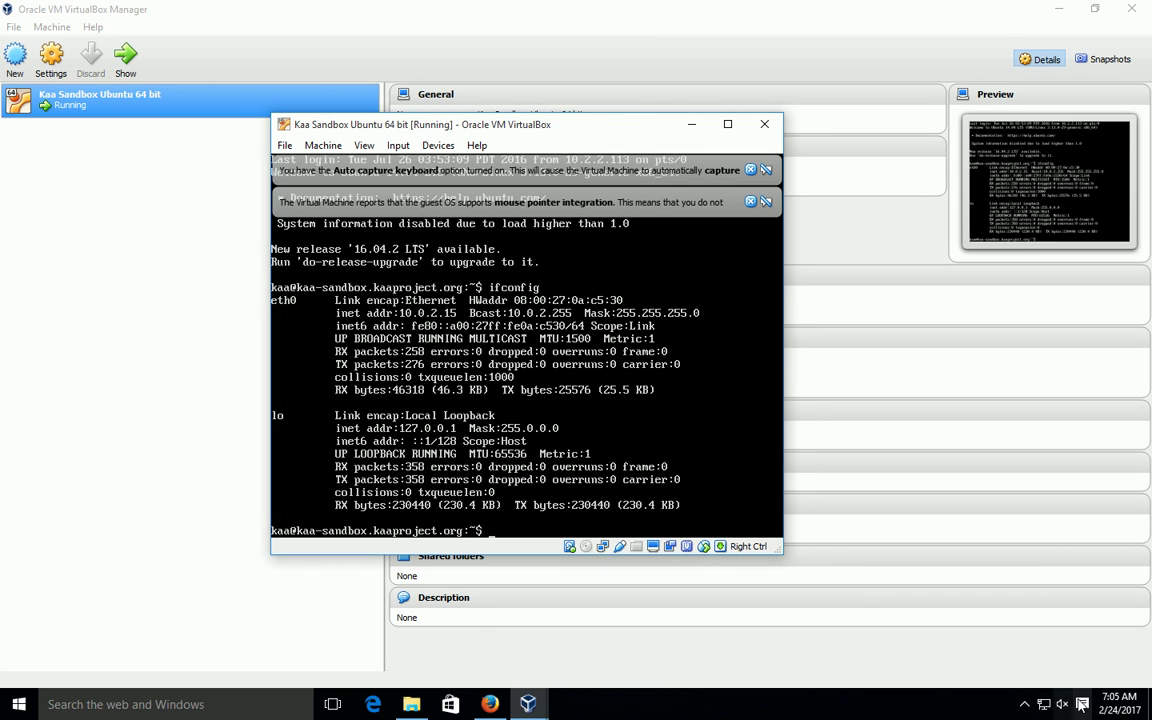
{"action": "left_click", "coordinate": [1024, 704]}
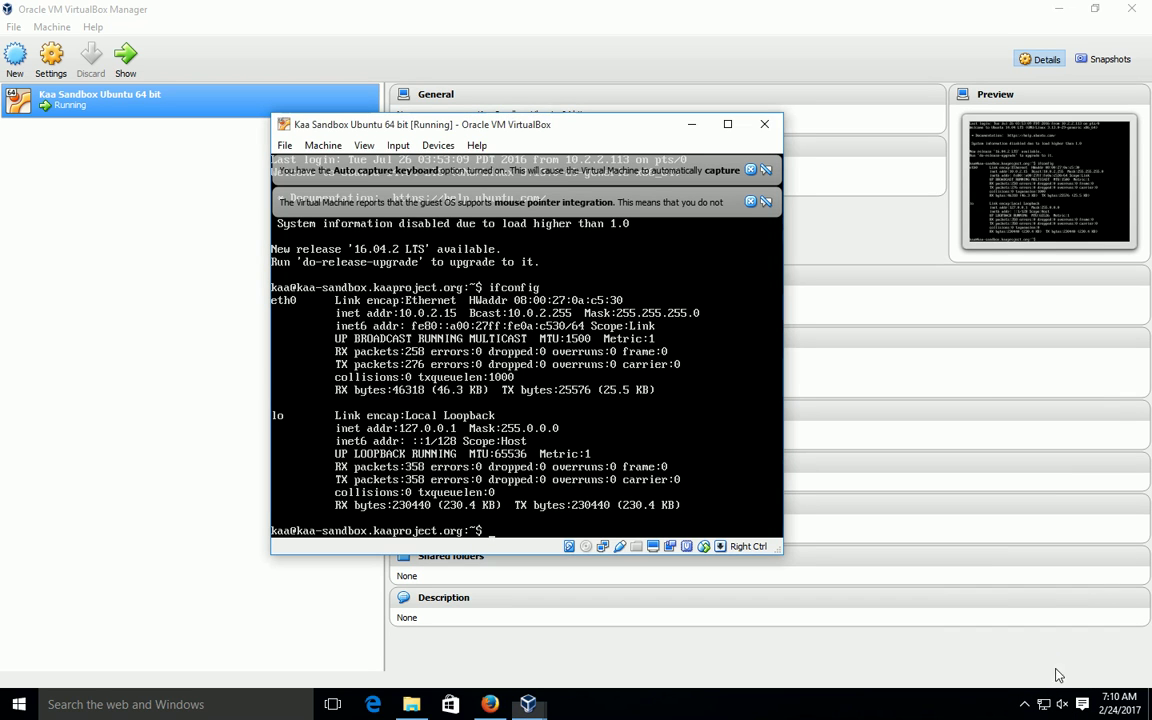
{"action": "left_click", "coordinate": [490, 705]}
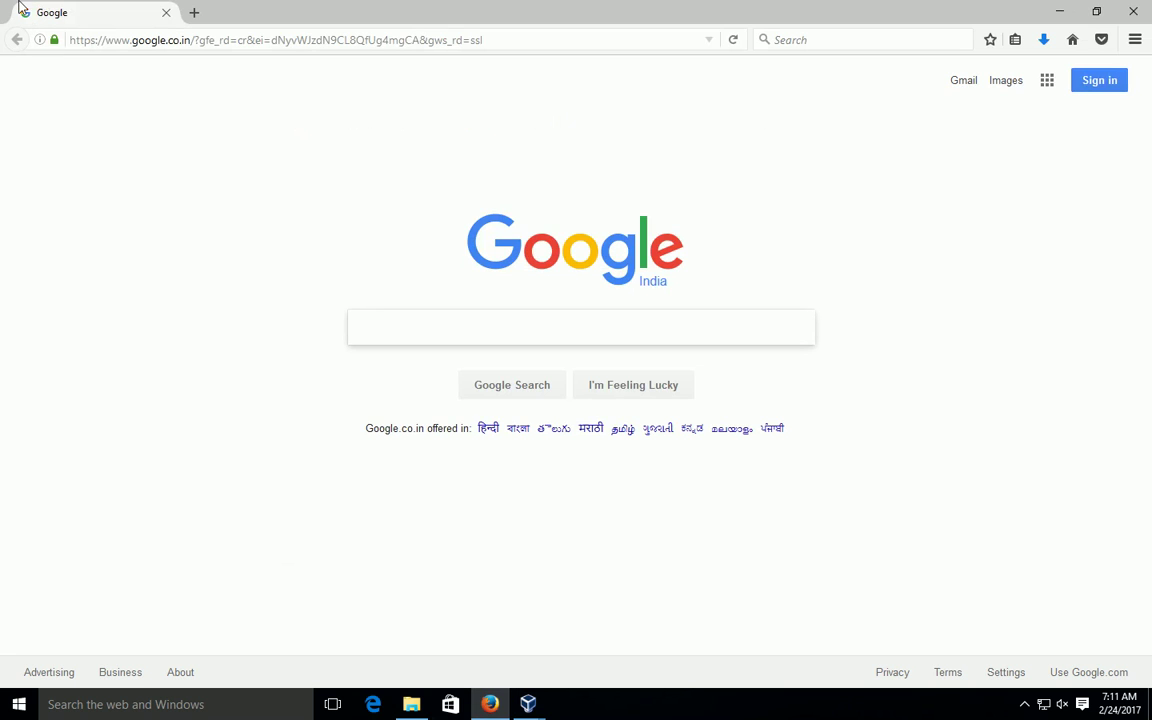
Step: Open 127.0.0.1:9080, go to Sandbox Management and download sandbox_logs.tar.gz
{"action": "left_click", "coordinate": [179, 37]}
{"action": "type", "text": "127."}
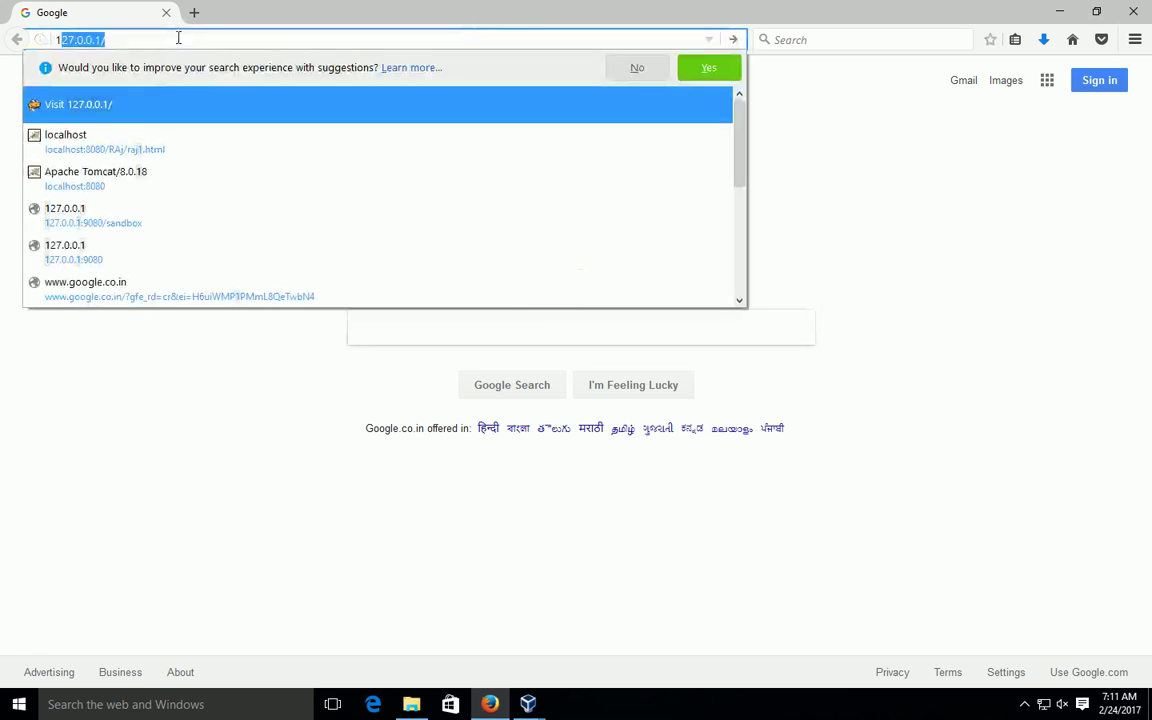
{"action": "type", "text": "0."}
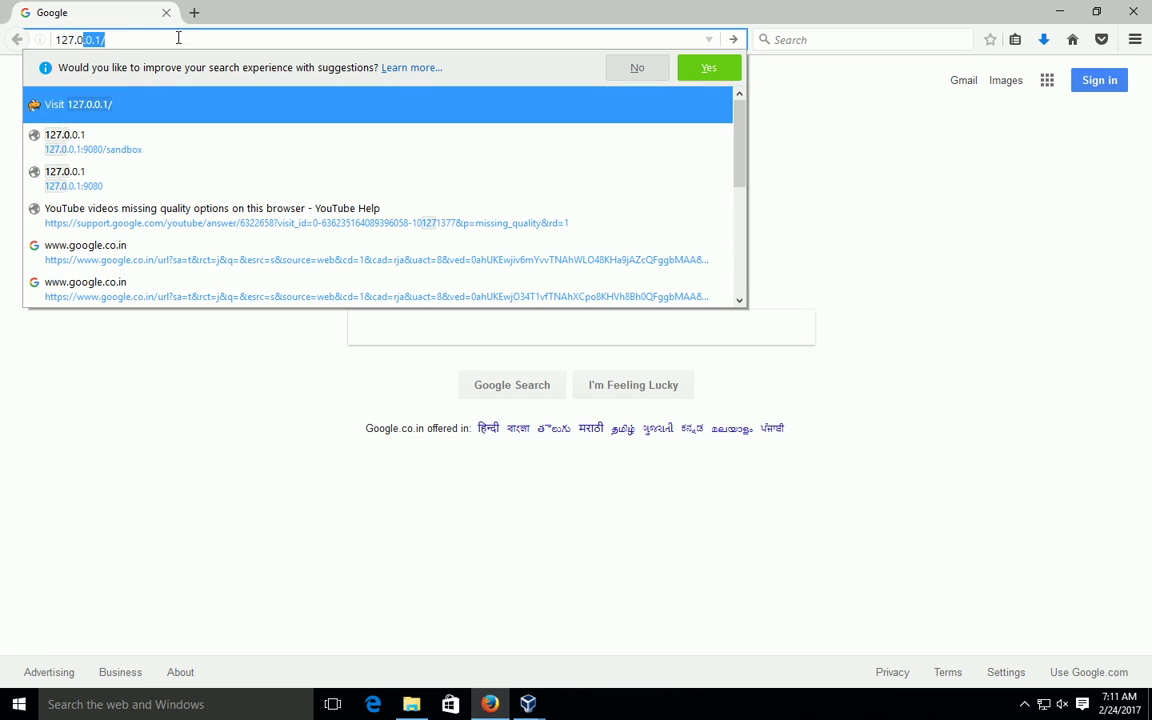
{"action": "key", "text": "Right"}
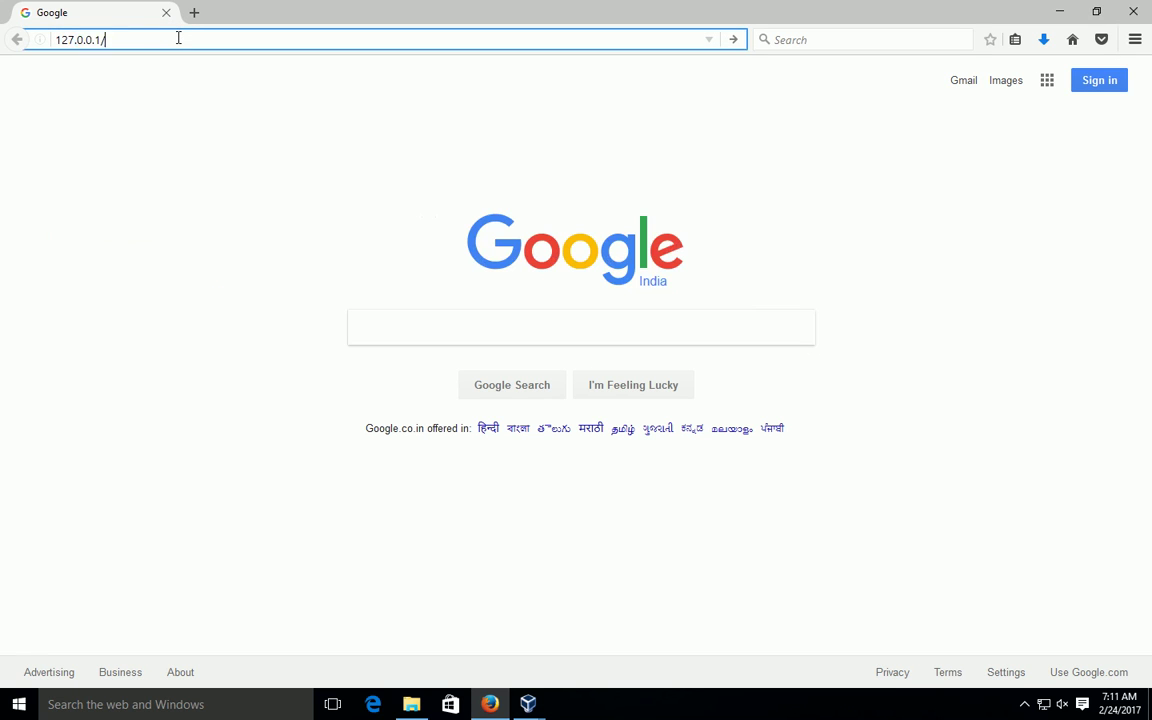
{"action": "key", "text": "BackSpace"}
{"action": "type", "text": ":"}
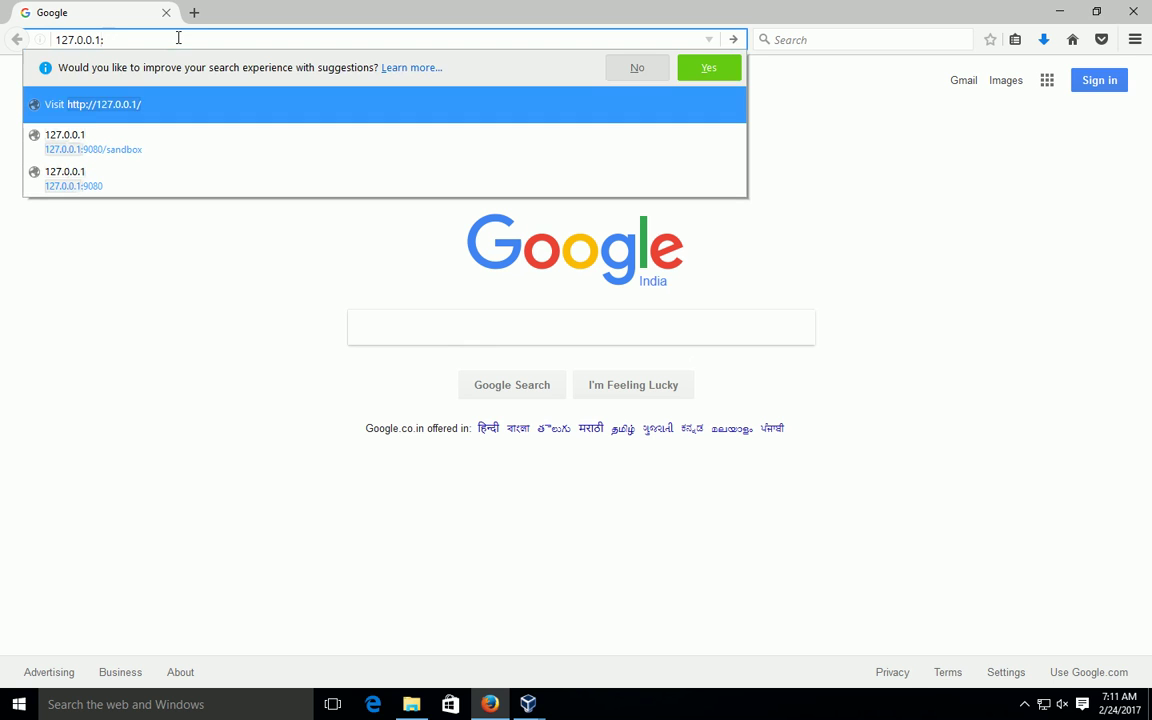
{"action": "left_click", "coordinate": [136, 181]}
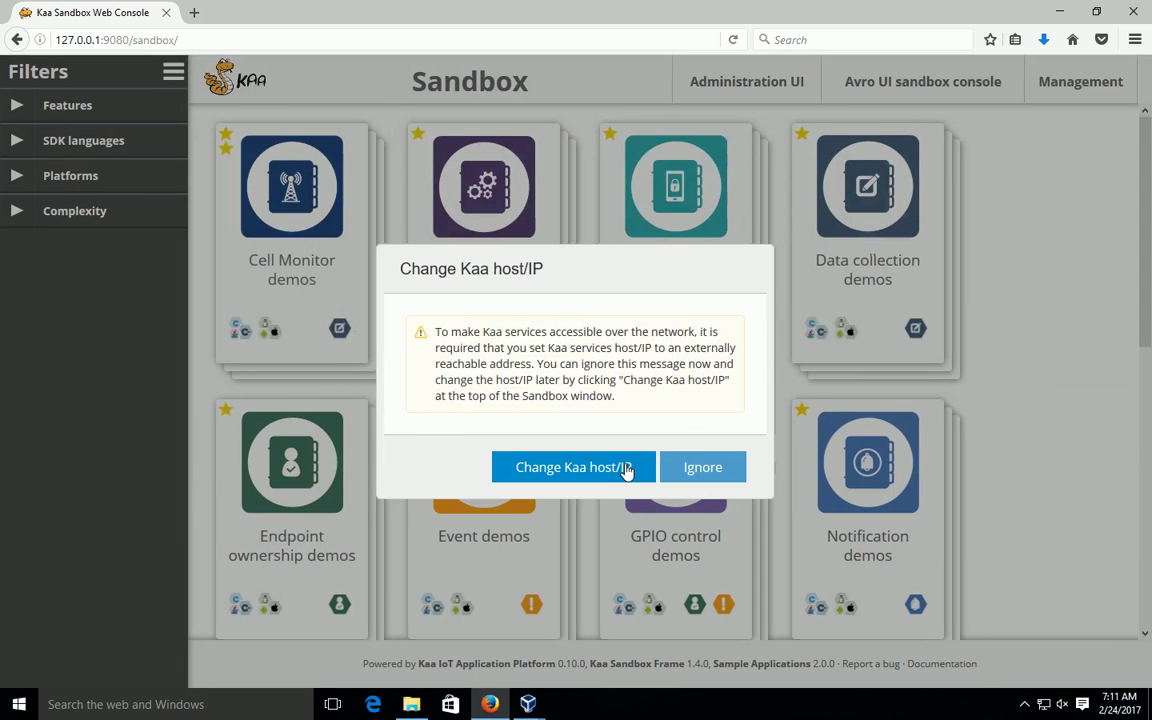
{"action": "left_click", "coordinate": [607, 468]}
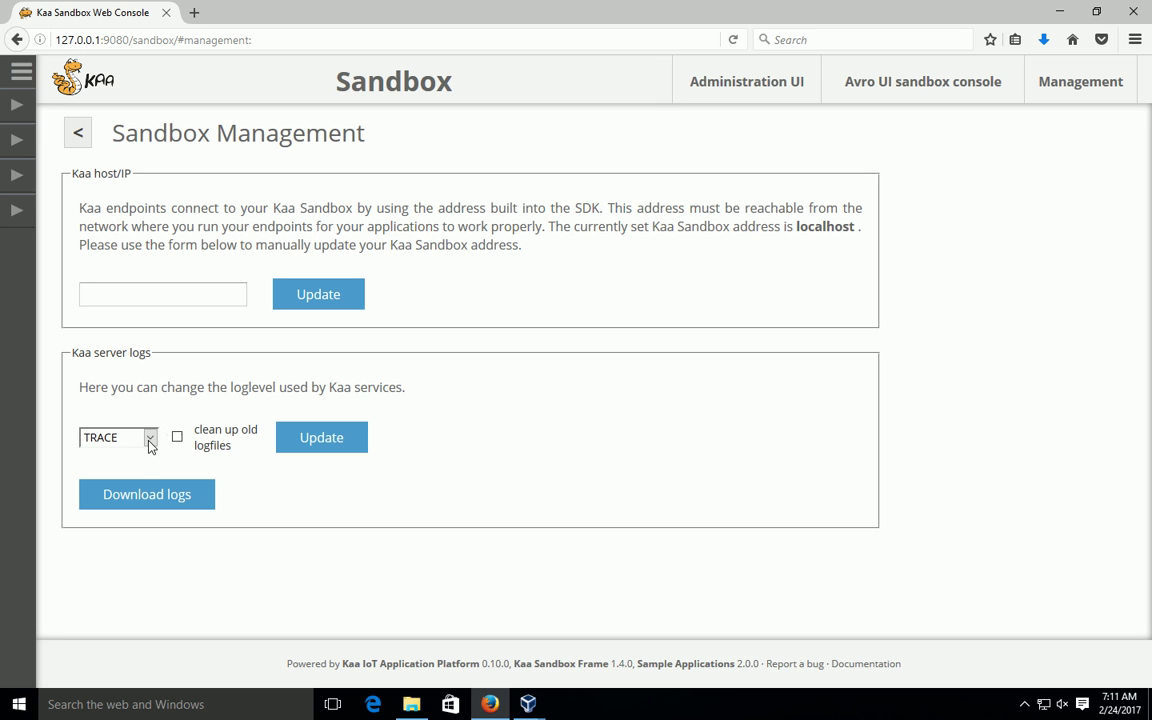
{"action": "left_click", "coordinate": [155, 503]}
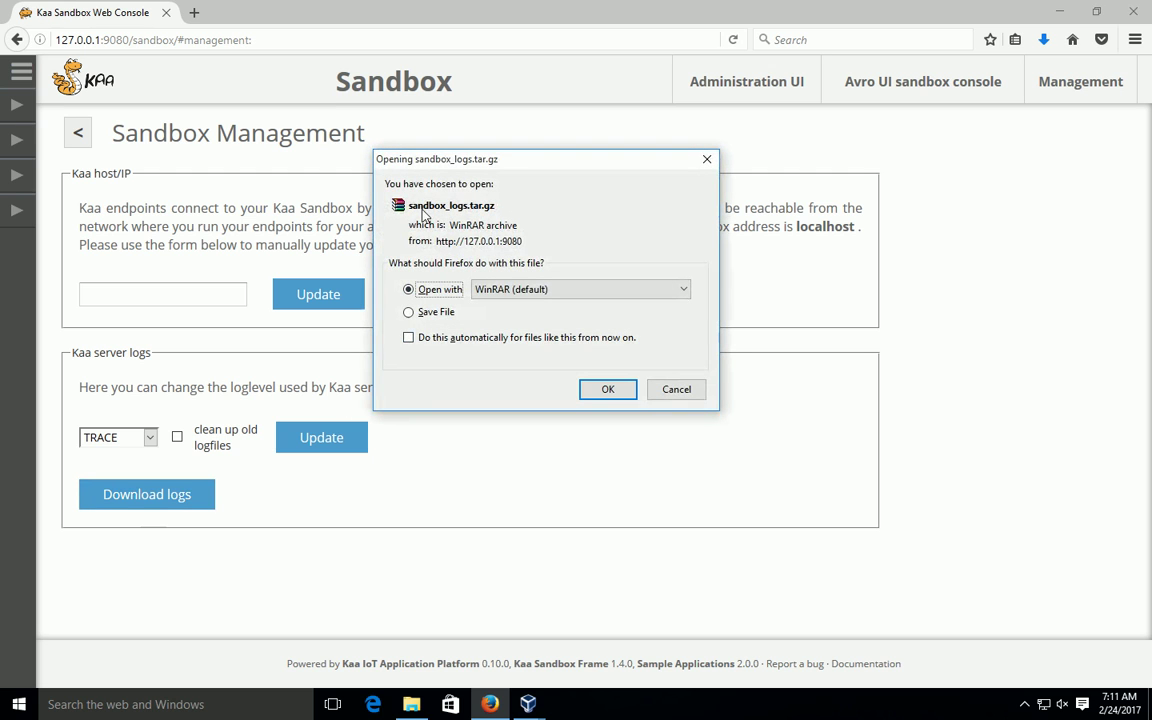
Step: Open sandbox_logs.tar.gz in WinRAR down to its var folder, then minimize WinRAR
{"action": "left_click", "coordinate": [608, 390]}
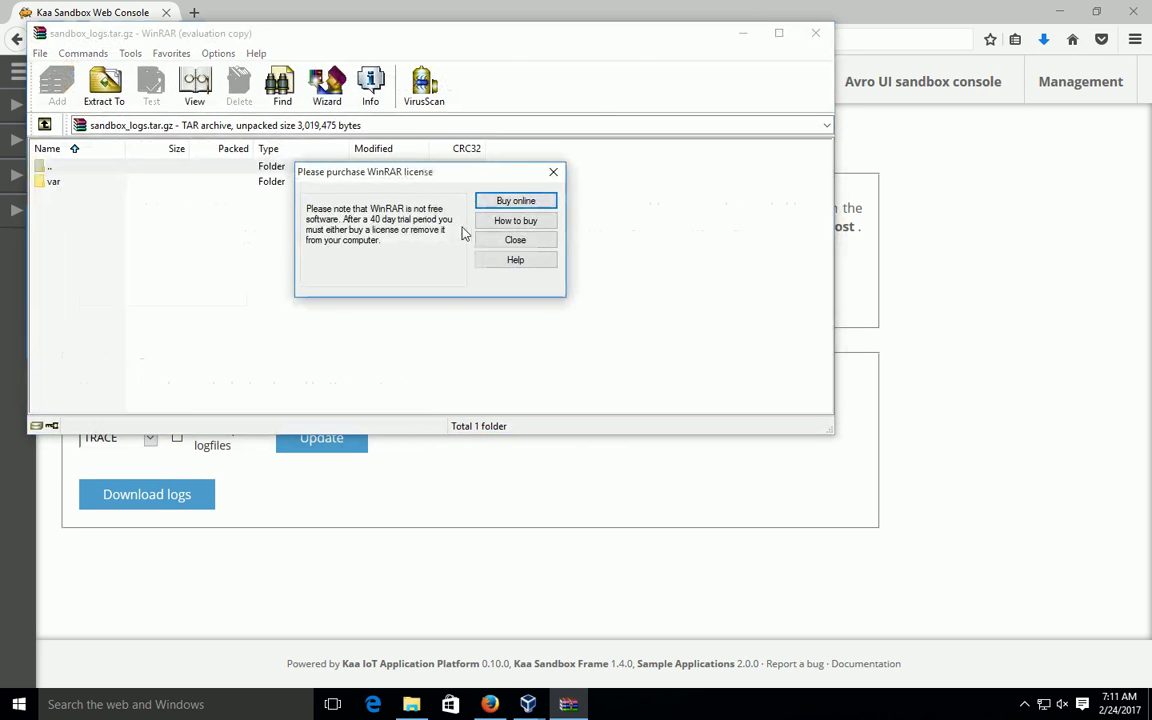
{"action": "left_click", "coordinate": [504, 239]}
{"action": "double_click", "coordinate": [92, 188]}
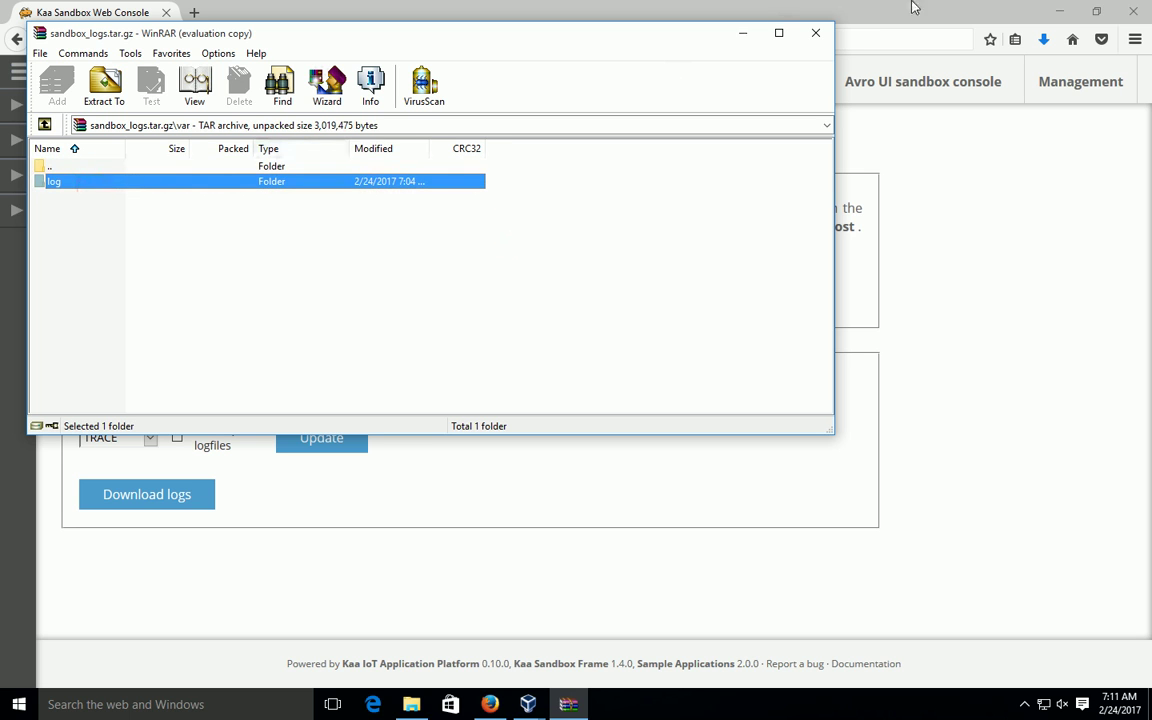
{"action": "left_click", "coordinate": [742, 33]}
{"action": "left_click", "coordinate": [149, 437]}
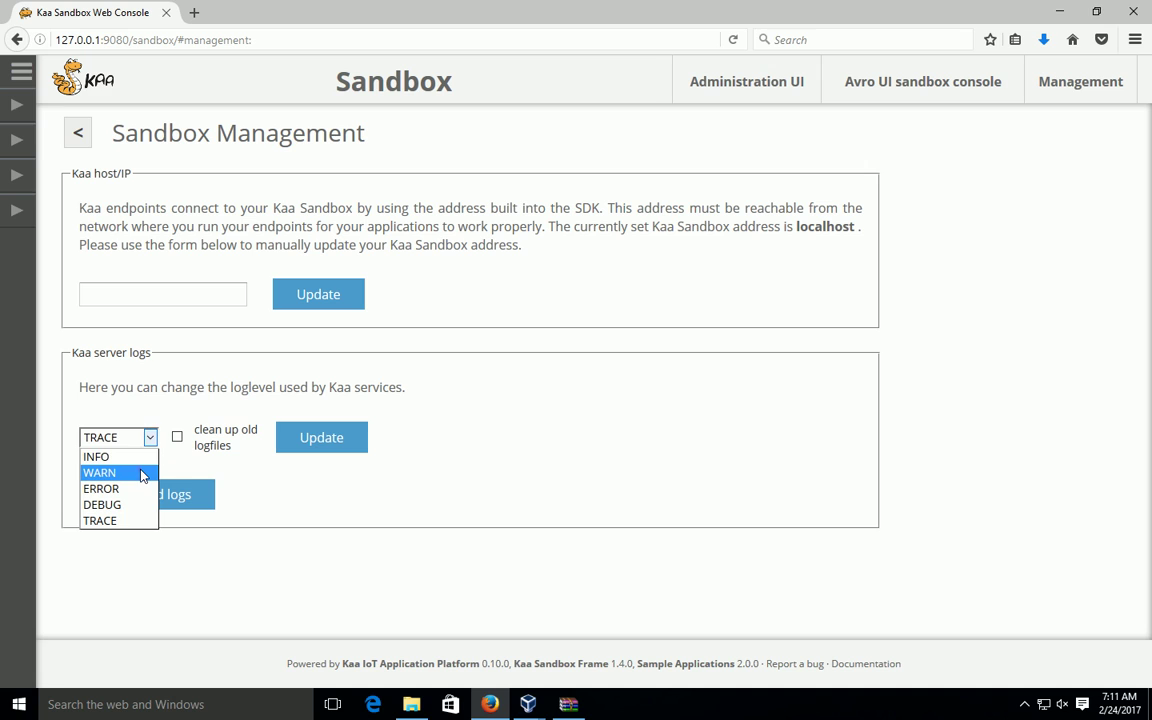
Step: Choose WARN as the server log level, click Update, then go back to the sandbox home page
{"action": "left_click", "coordinate": [143, 474]}
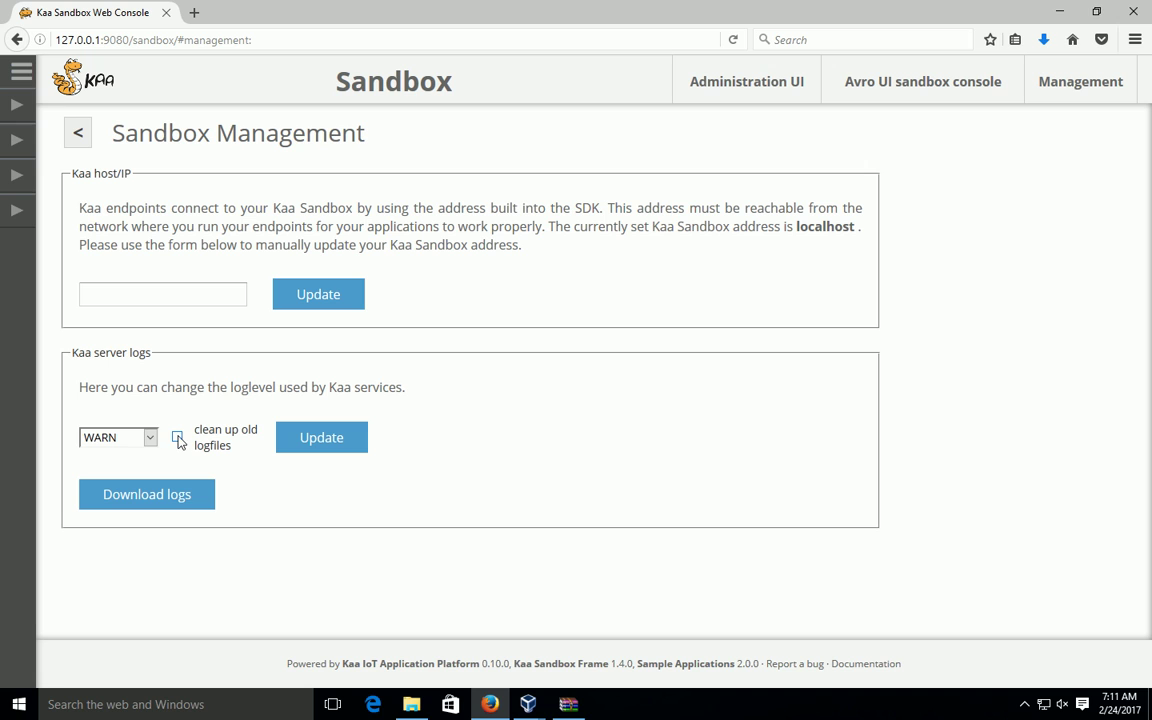
{"action": "left_click", "coordinate": [309, 440]}
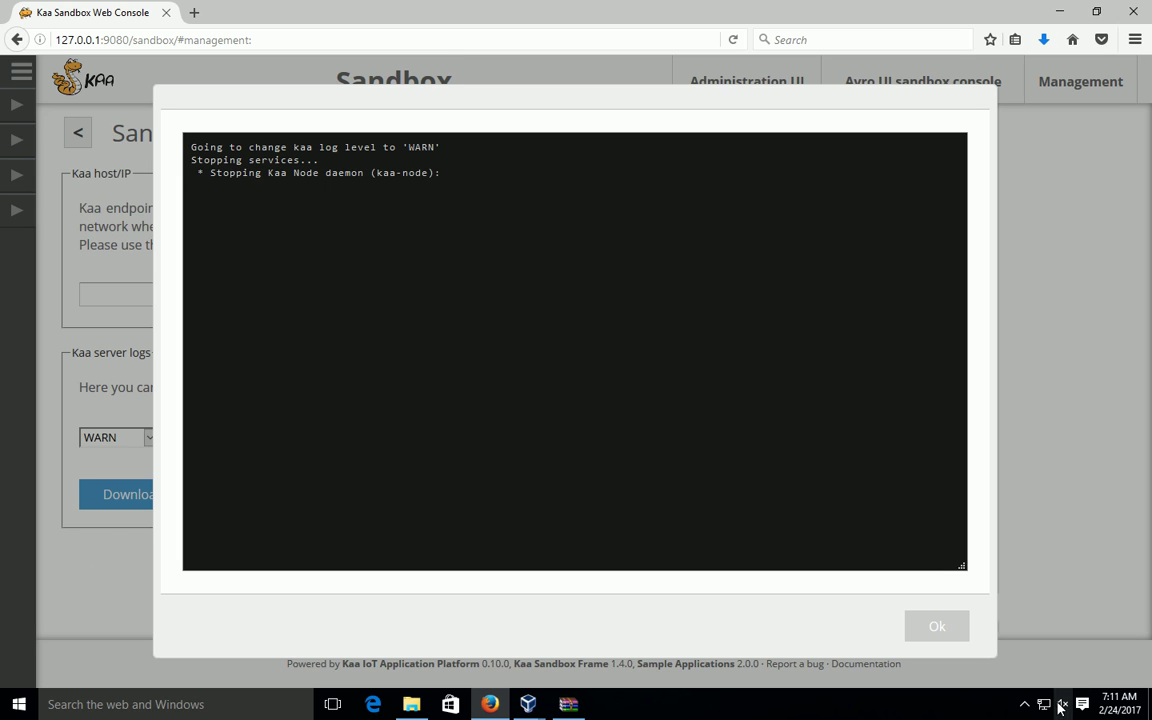
{"action": "left_click", "coordinate": [1025, 705]}
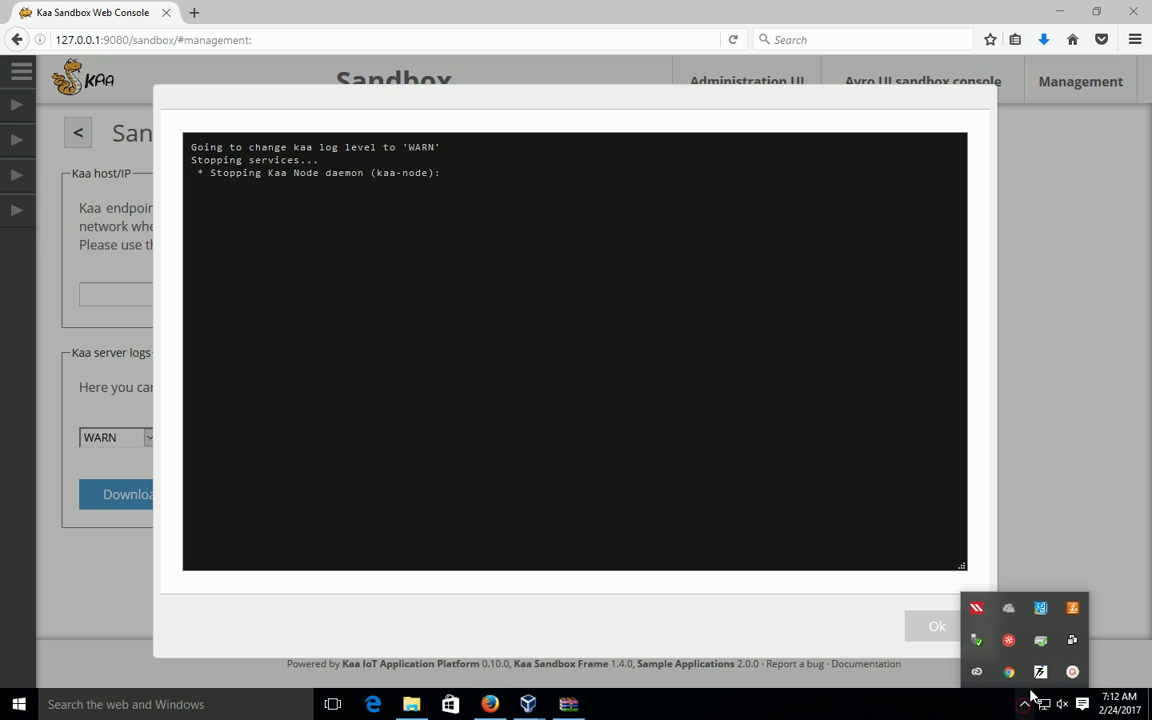
{"action": "mouse_move", "coordinate": [1045, 671]}
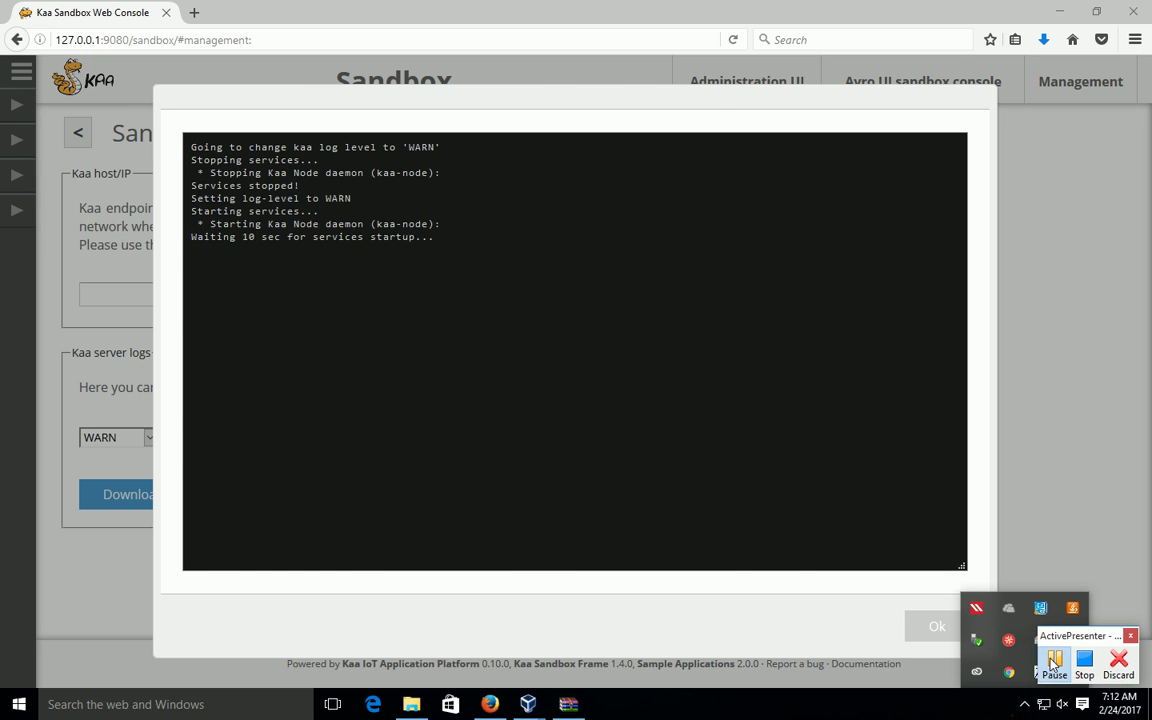
{"action": "left_click", "coordinate": [1053, 662]}
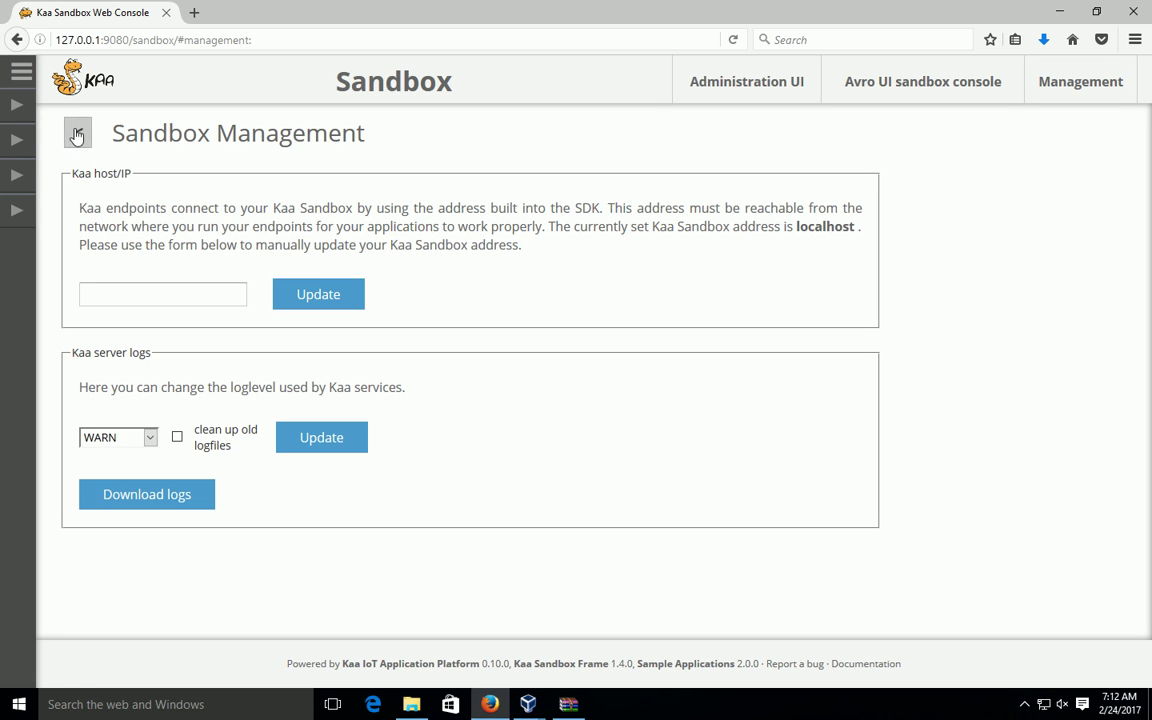
{"action": "left_click", "coordinate": [77, 134]}
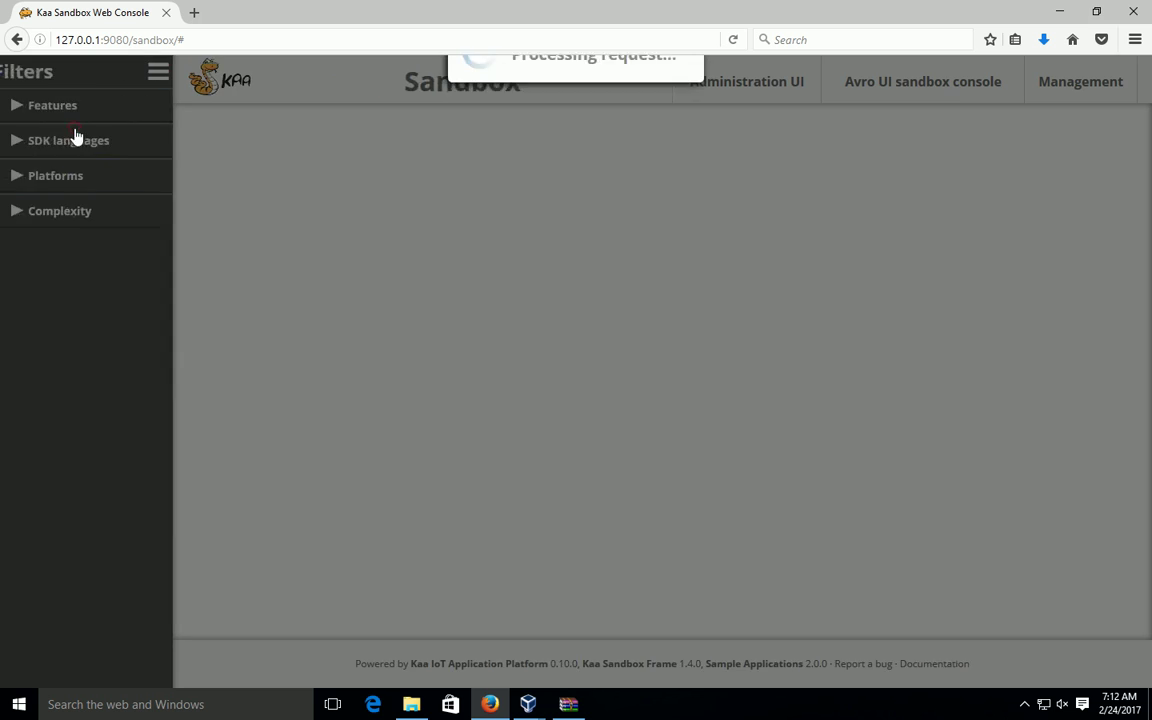
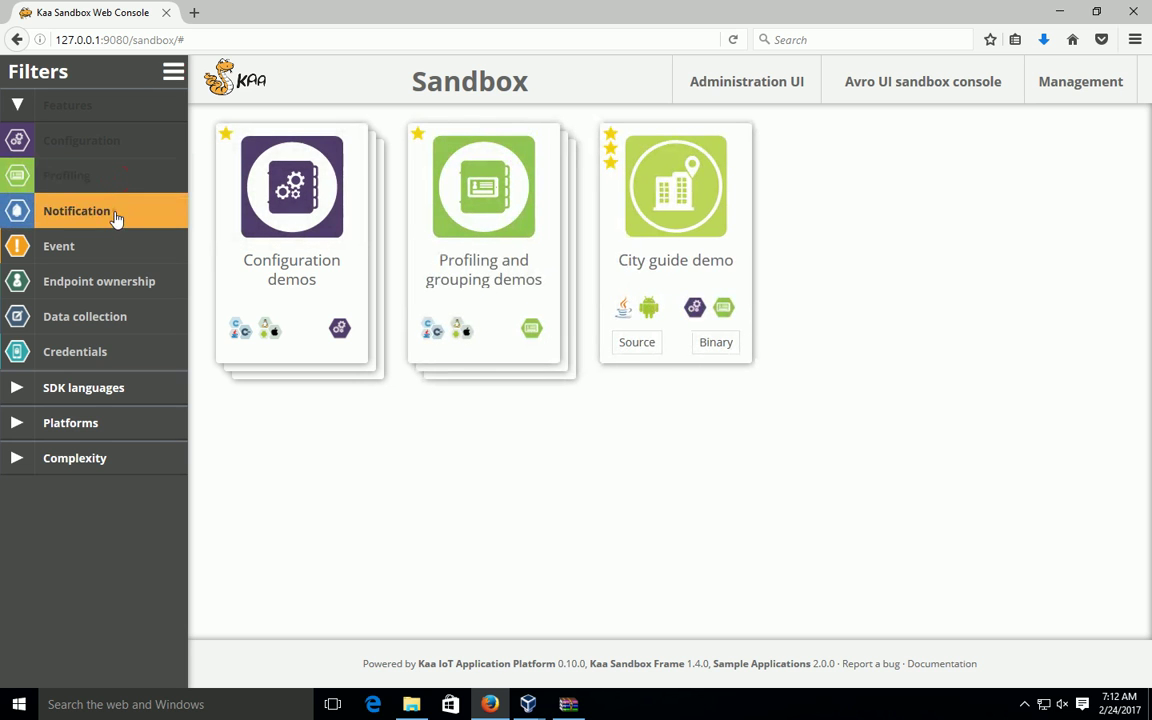
Step: Enable the Notification, Event, Endpoint ownership and Data collection feature filters, and preview the Cell Monitor bundle
{"action": "left_click", "coordinate": [115, 215]}
{"action": "left_click", "coordinate": [115, 250]}
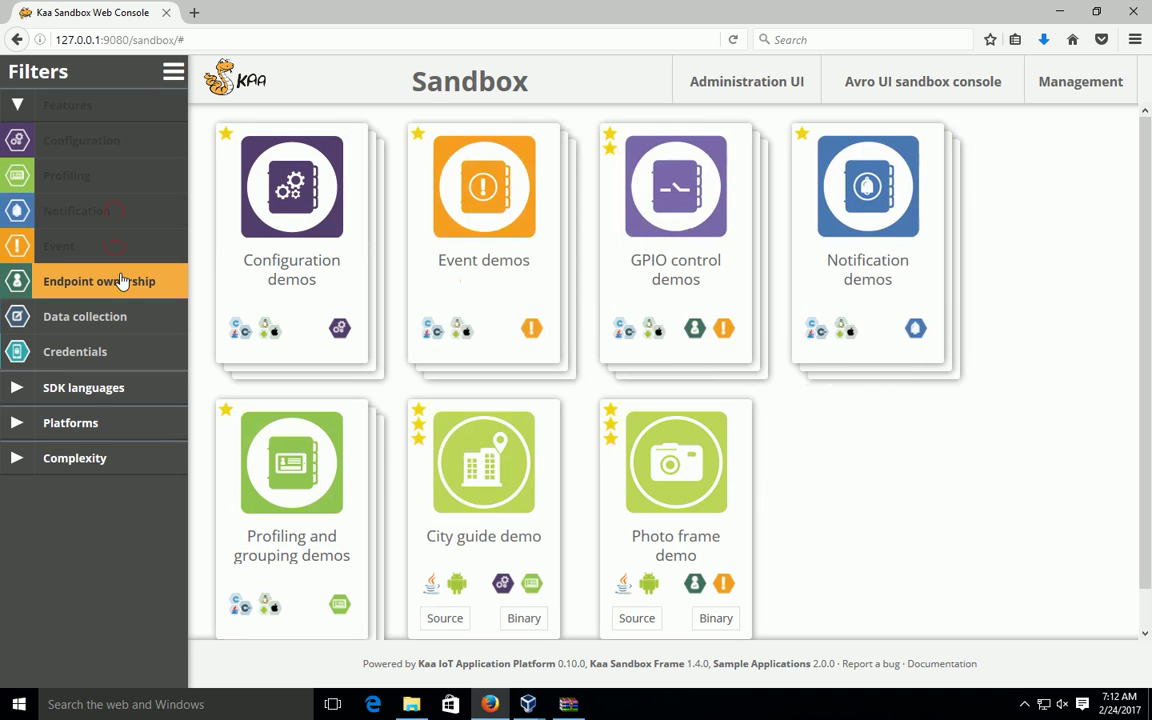
{"action": "left_click", "coordinate": [120, 287]}
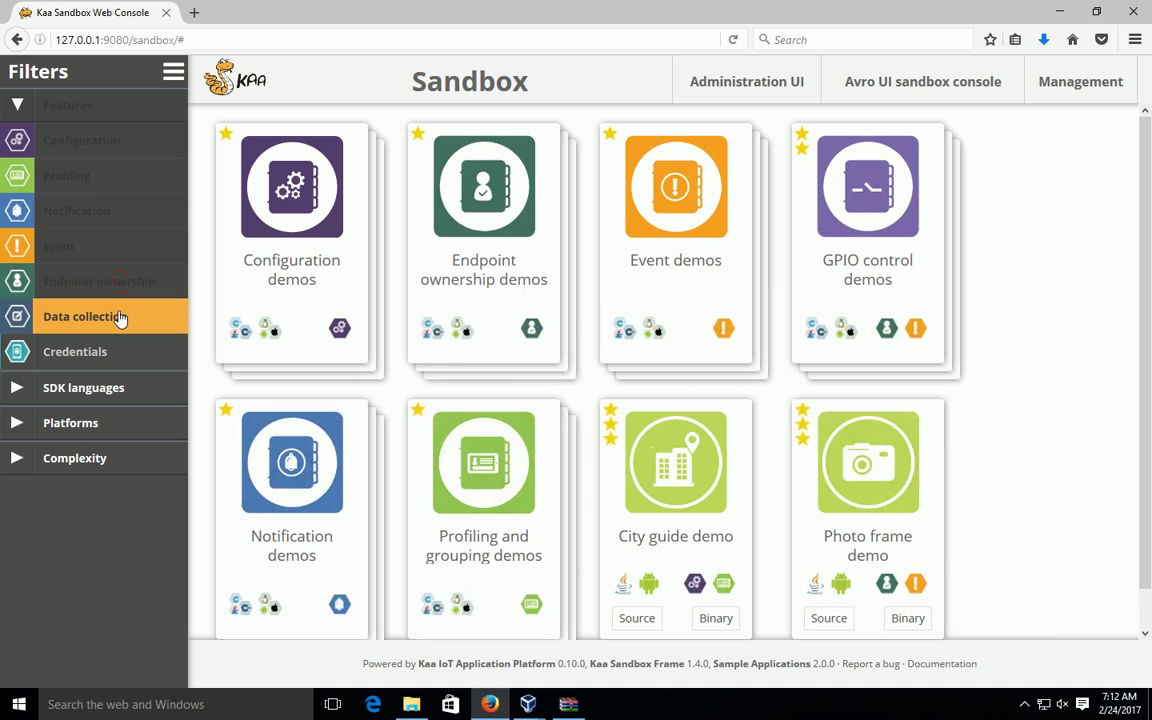
{"action": "left_click", "coordinate": [120, 317]}
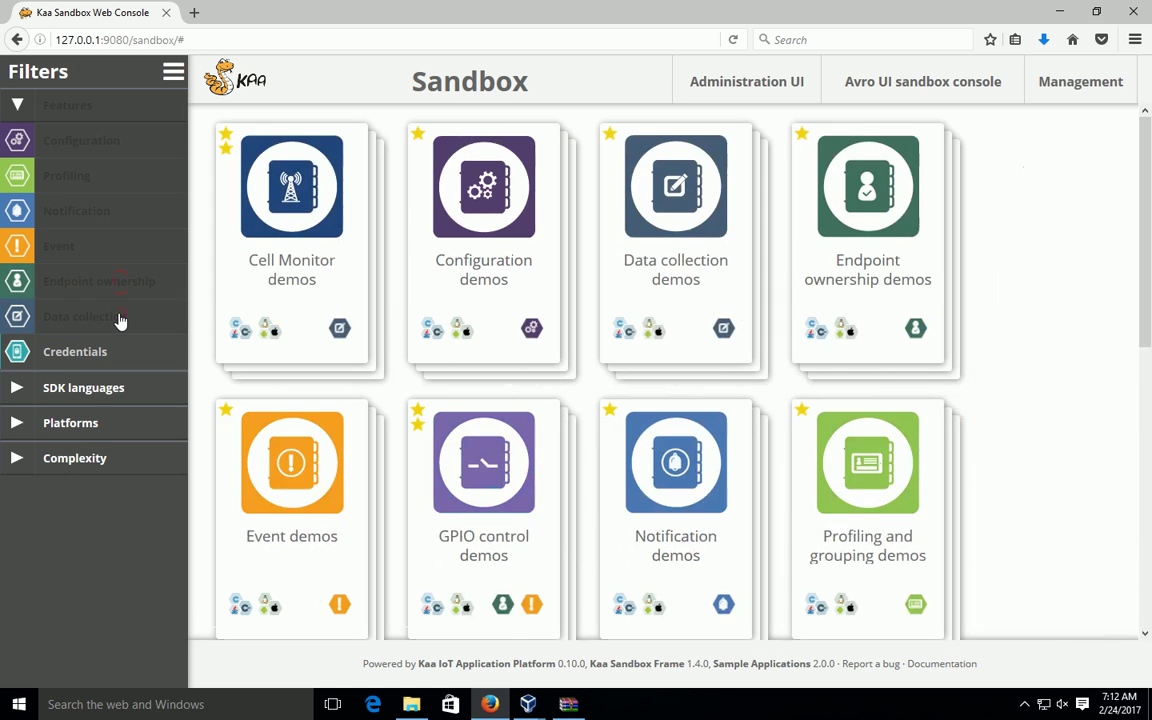
{"action": "left_click", "coordinate": [295, 228]}
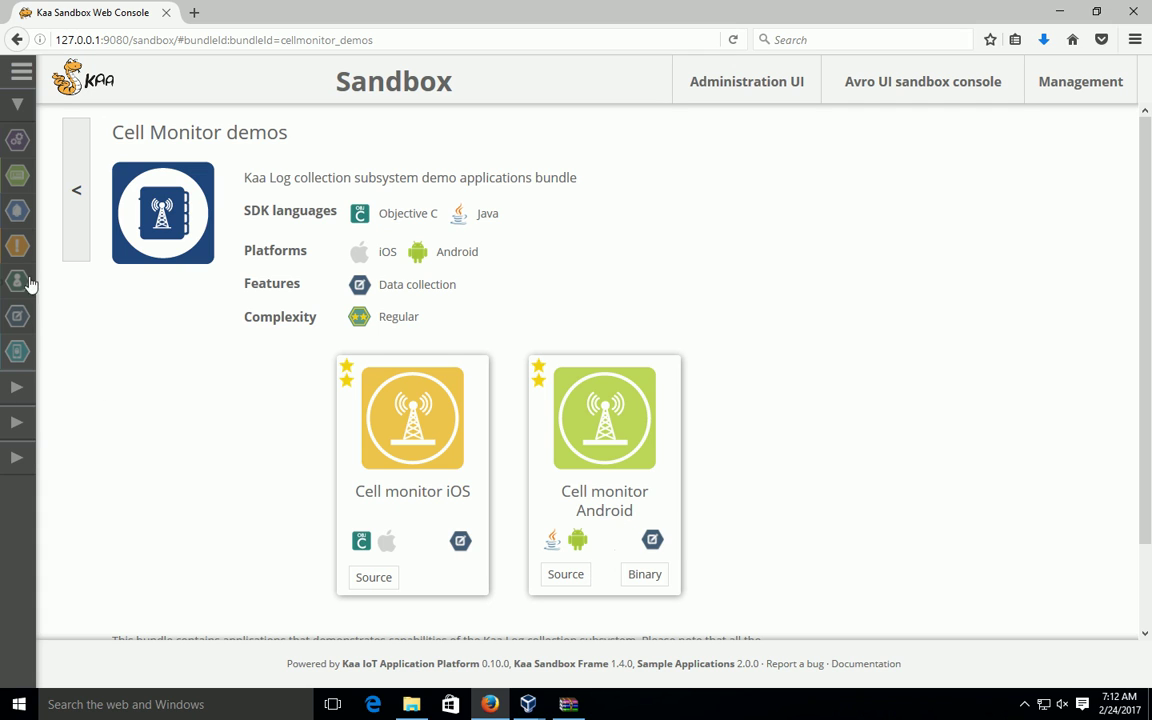
{"action": "left_click", "coordinate": [77, 195]}
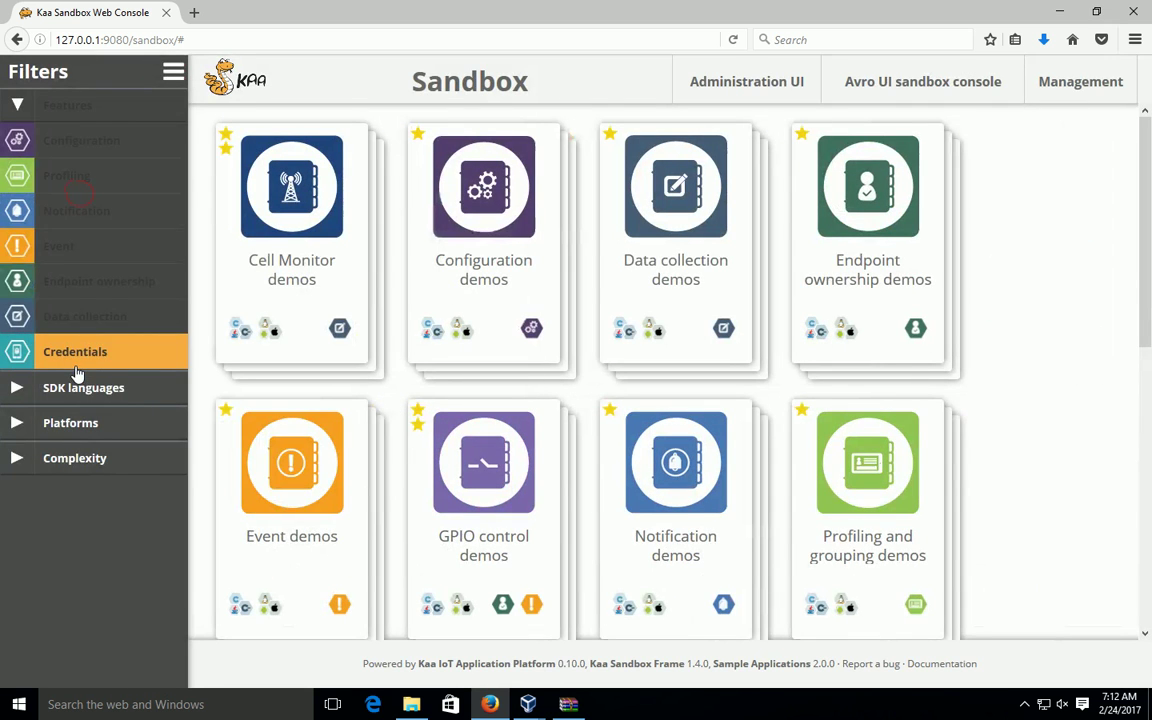
Step: Enable the Java, C++, C and Objective C SDK language filters
{"action": "left_click", "coordinate": [77, 395]}
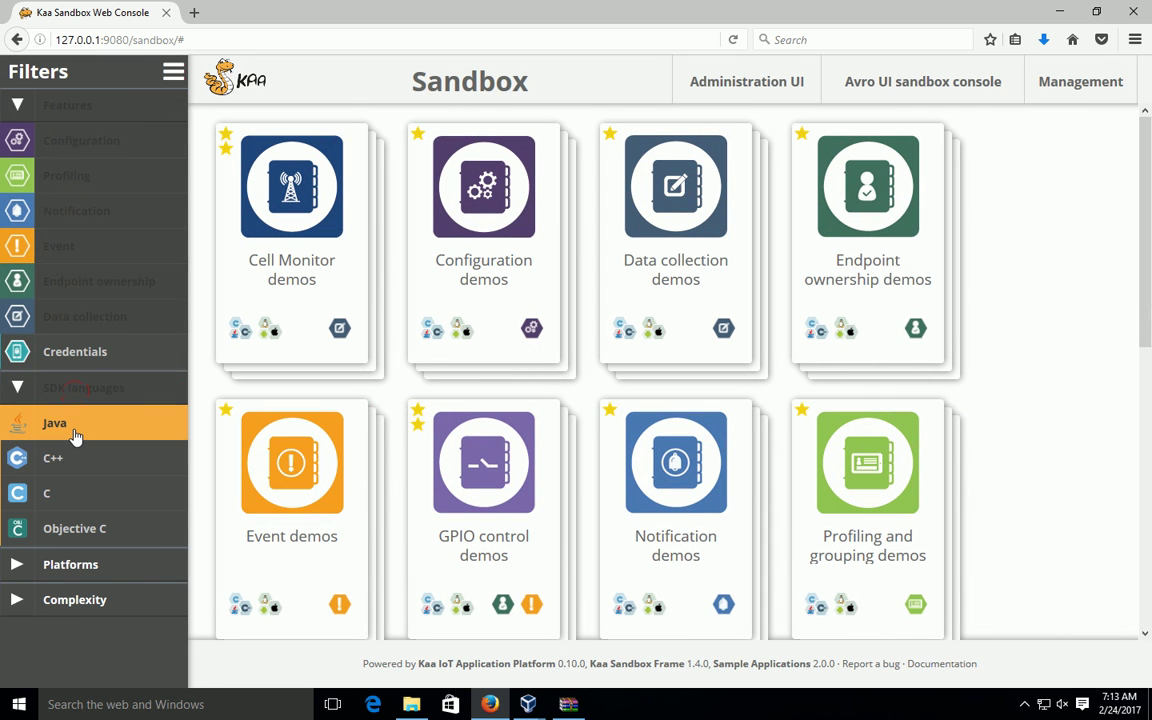
{"action": "left_click", "coordinate": [77, 432]}
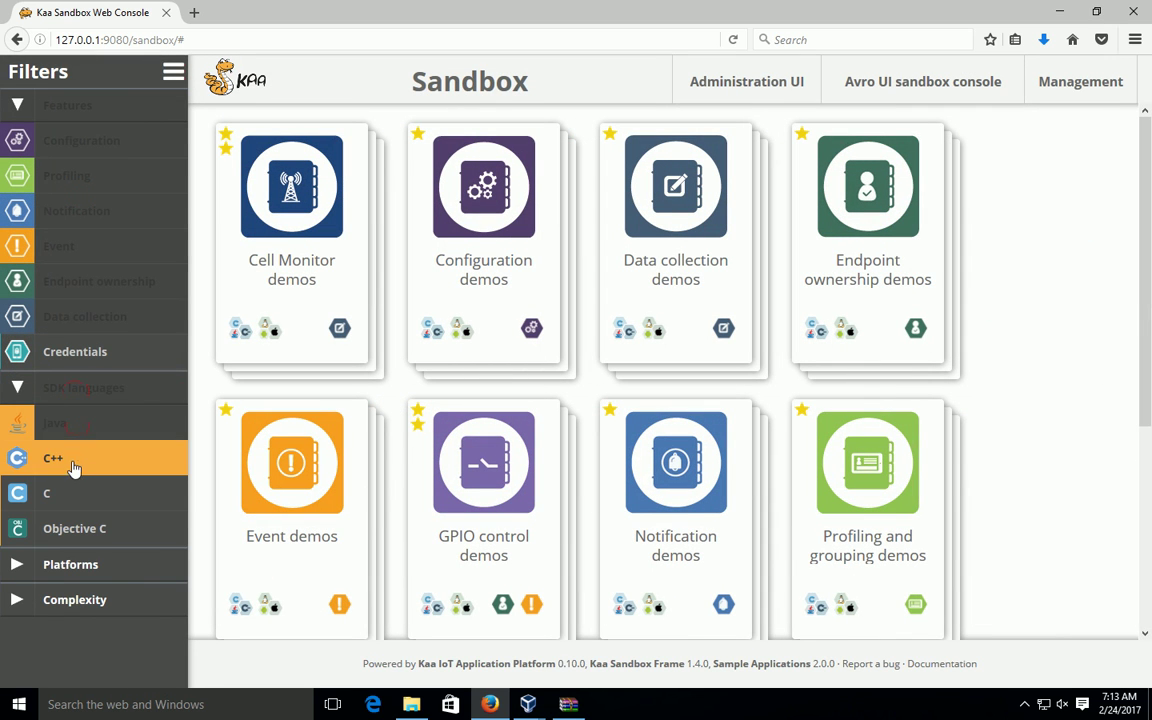
{"action": "left_click", "coordinate": [74, 462]}
{"action": "left_click", "coordinate": [76, 490]}
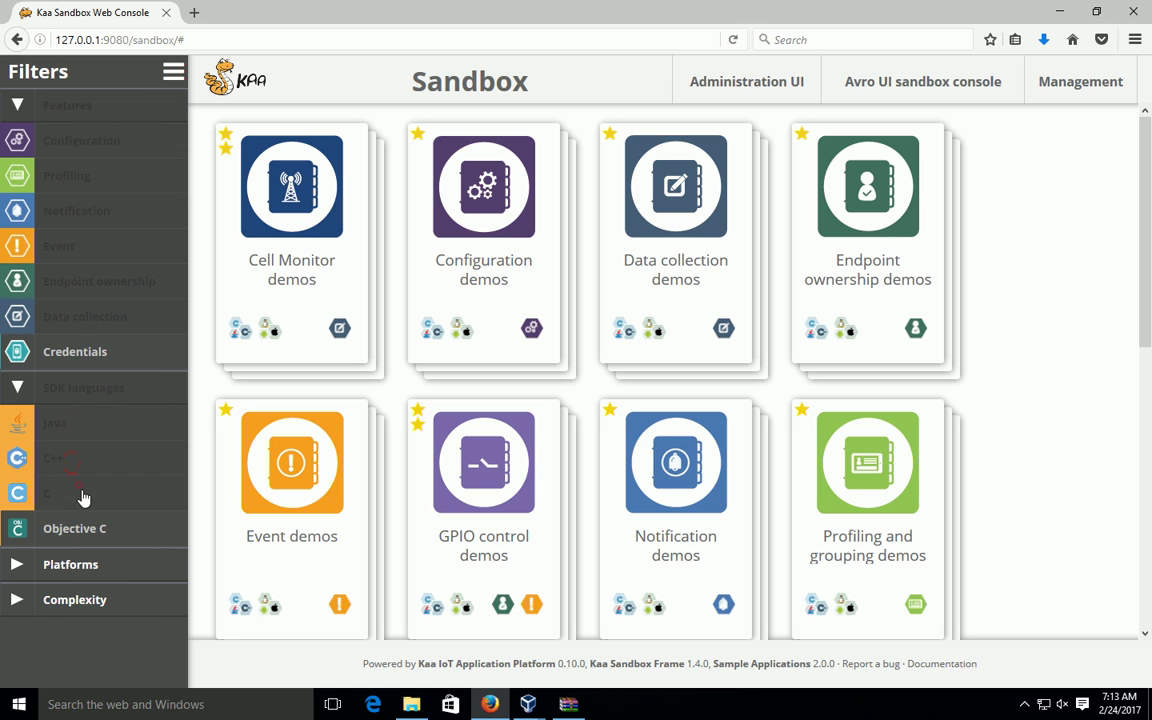
{"action": "left_click", "coordinate": [82, 528]}
Step: Look through the Platforms filter list, then collapse the Platforms and SDK languages sections
{"action": "left_click", "coordinate": [104, 576]}
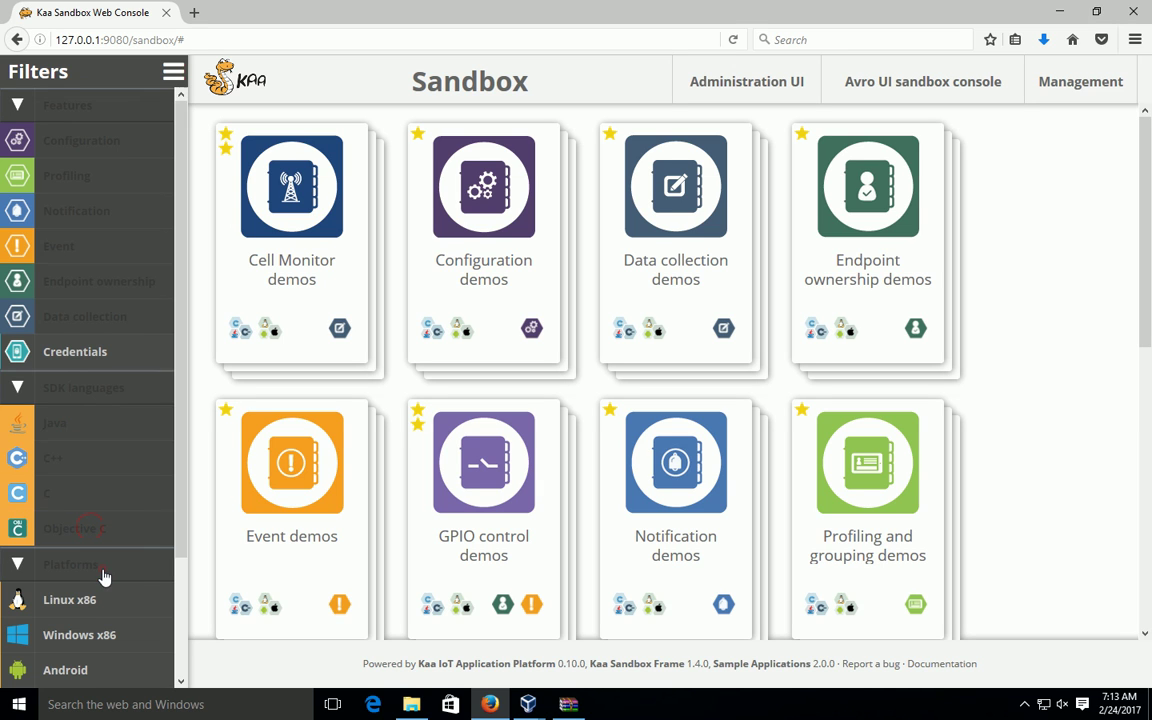
{"action": "scroll", "coordinate": [162, 408], "scroll_direction": "down", "scroll_amount": 3}
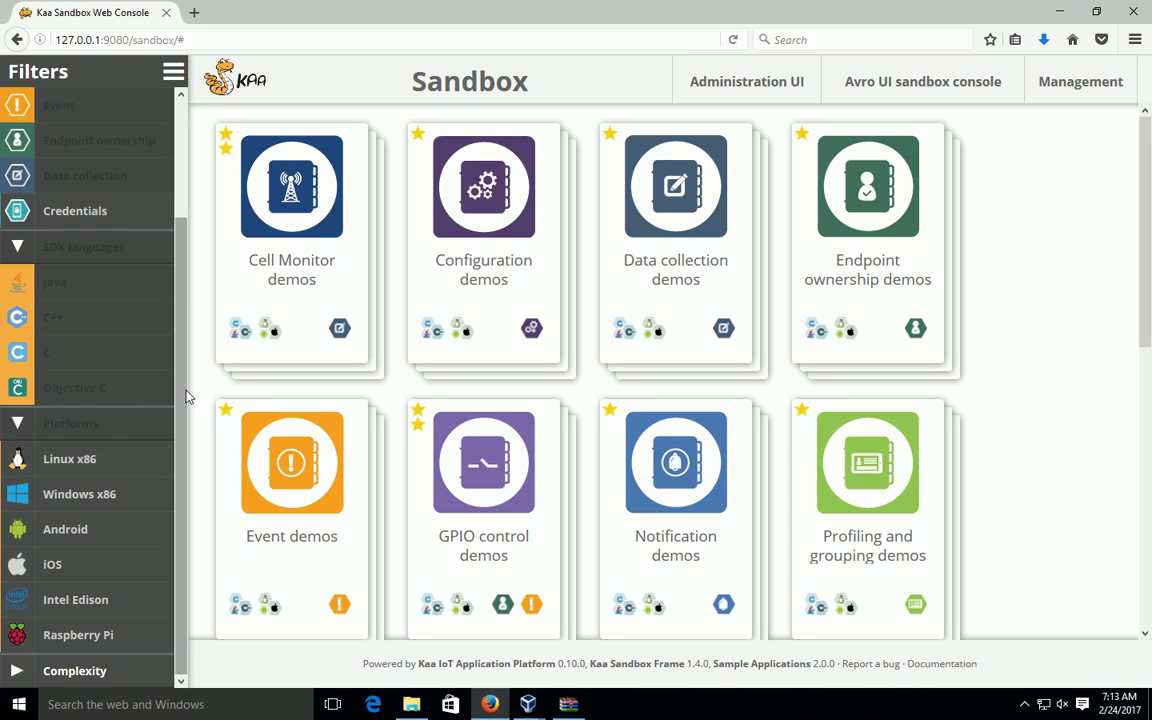
{"action": "left_click", "coordinate": [62, 416]}
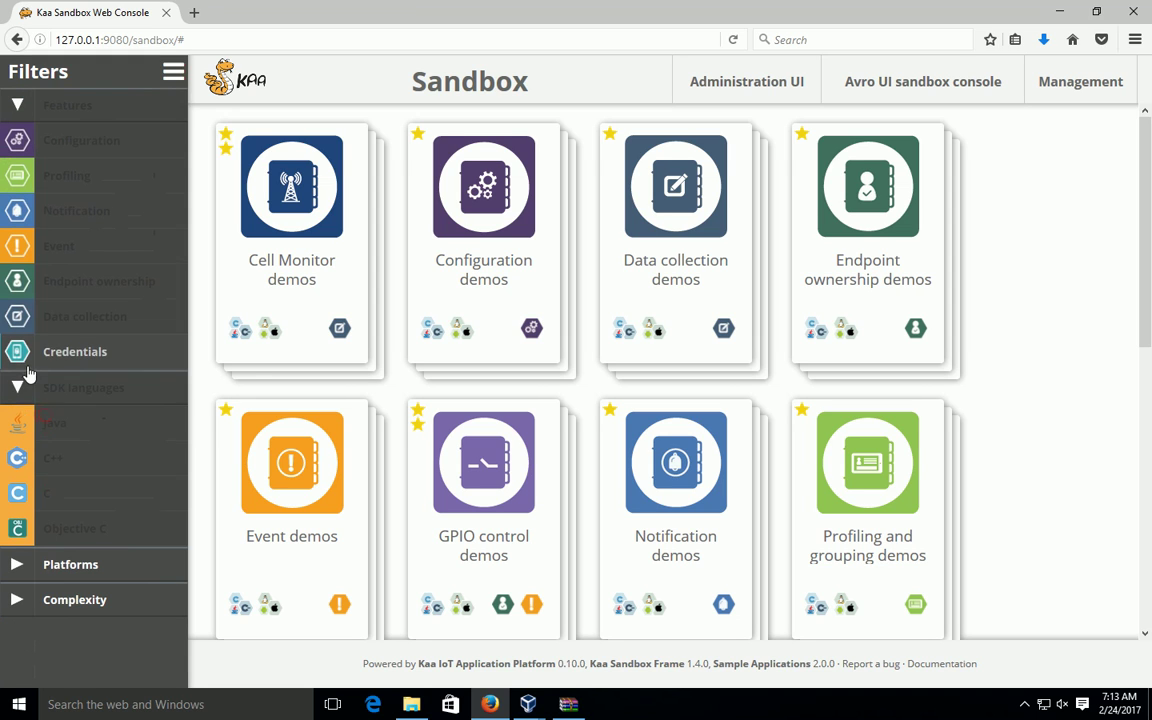
{"action": "left_click", "coordinate": [30, 387]}
Step: Turn on the Basic, Regular and Advanced complexity filters to list all eight demo bundles
{"action": "left_click", "coordinate": [20, 105]}
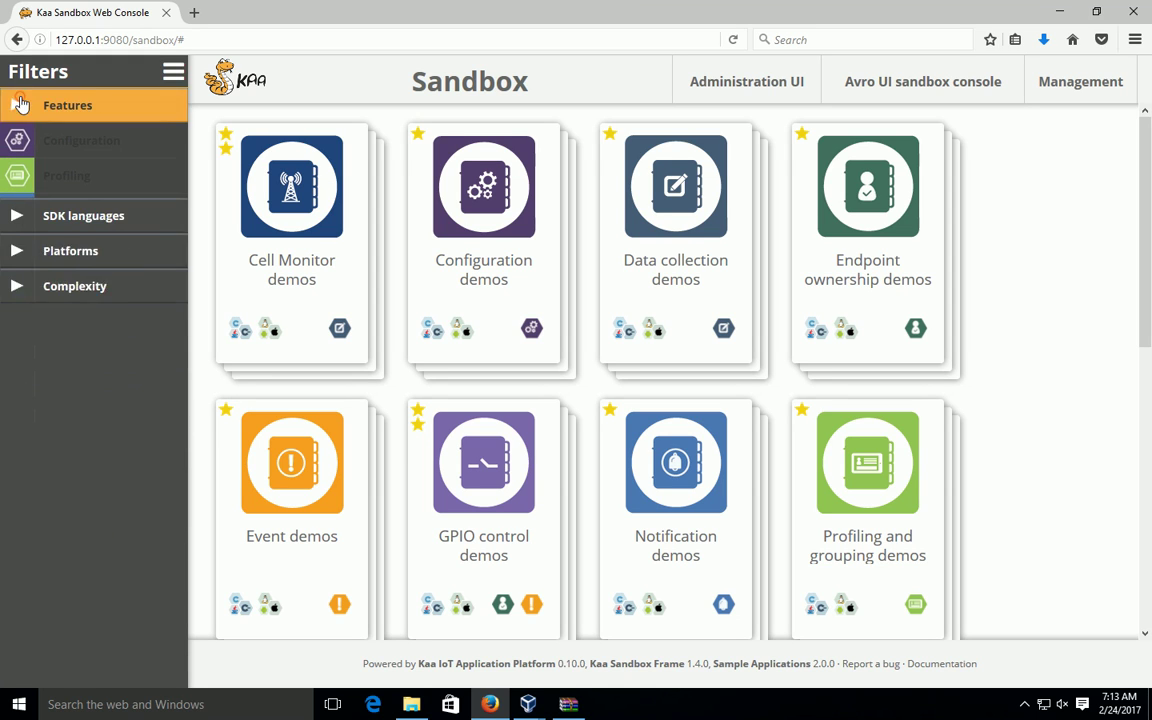
{"action": "left_click", "coordinate": [18, 211]}
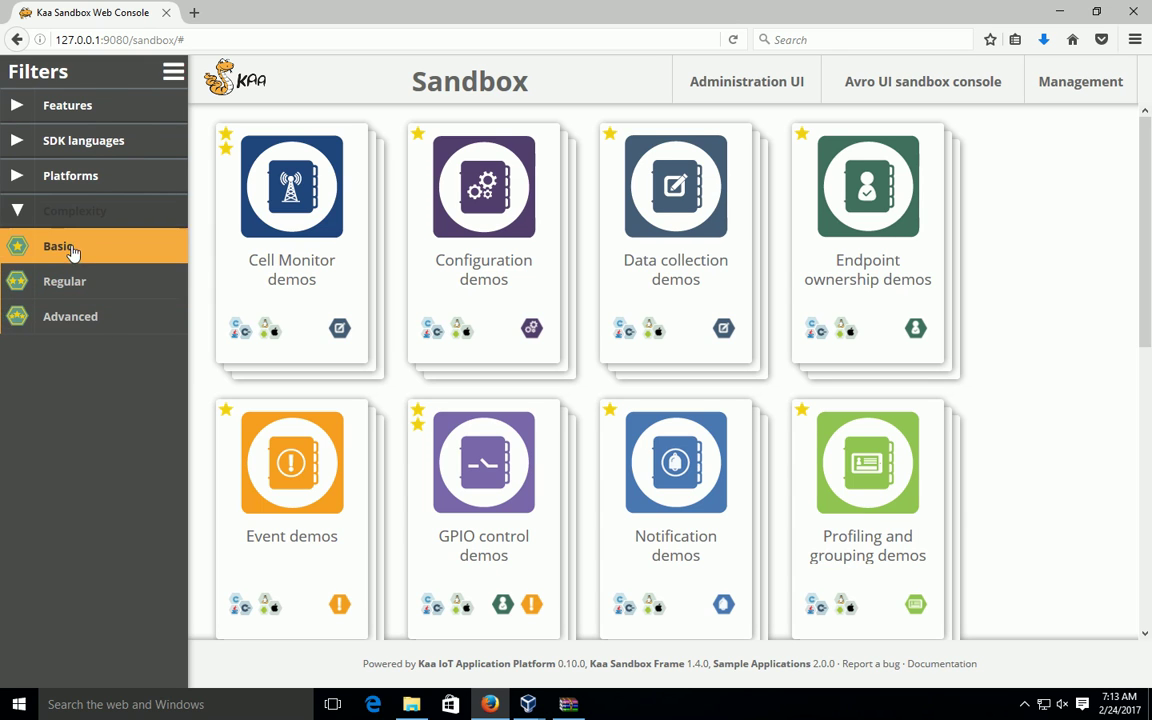
{"action": "left_click", "coordinate": [73, 252]}
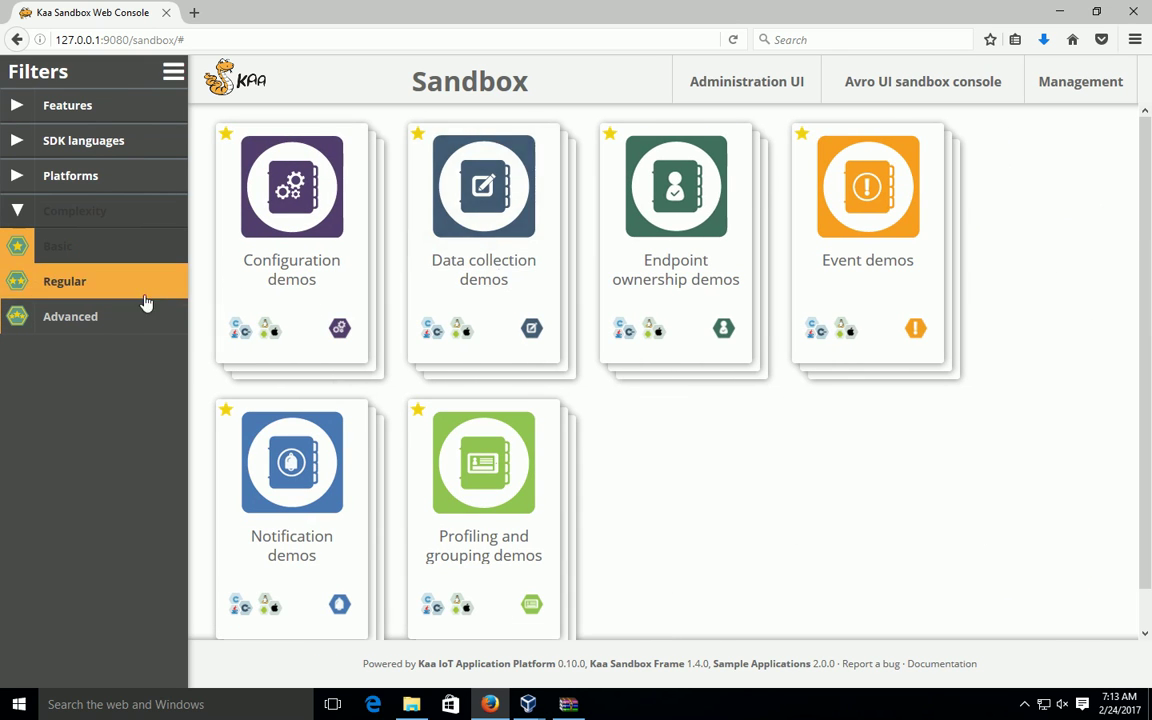
{"action": "left_click", "coordinate": [101, 290]}
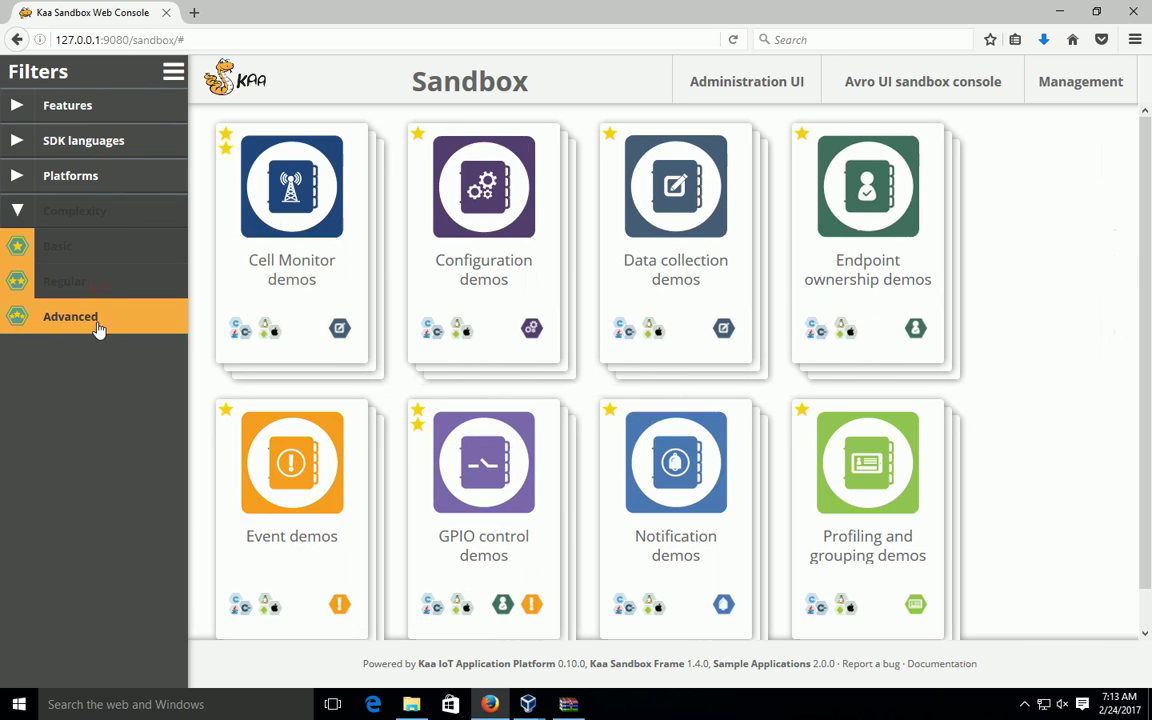
{"action": "left_click", "coordinate": [99, 322]}
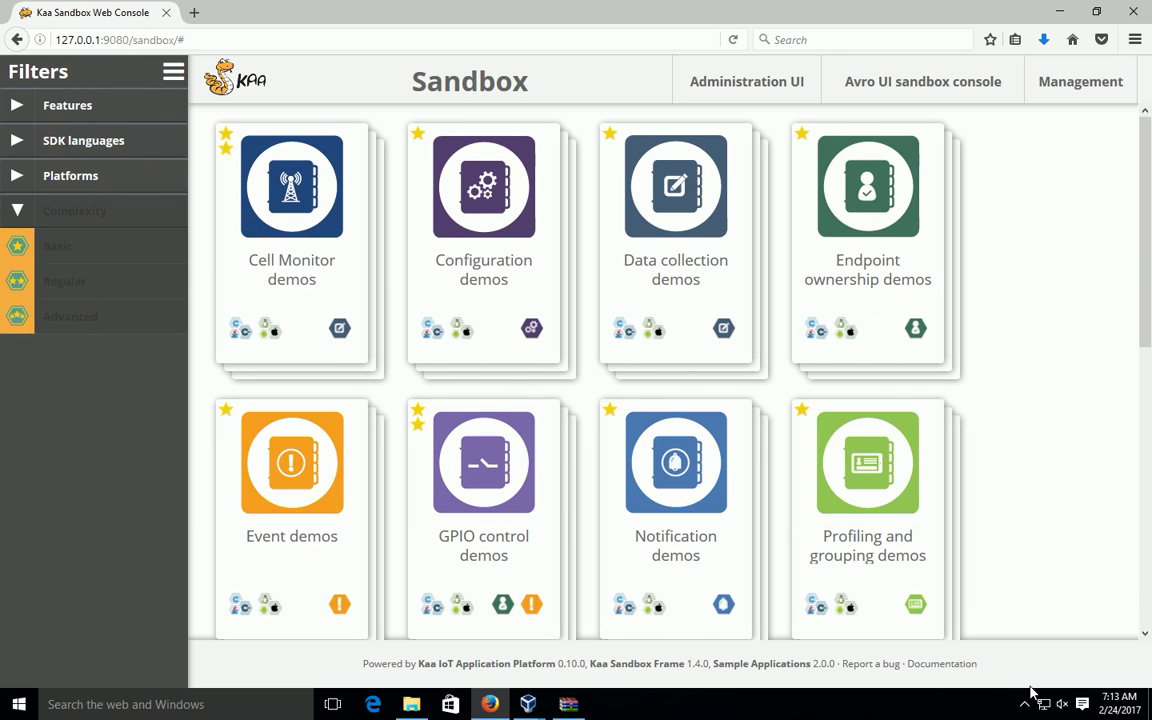
Step: Stop the ActivePresenter screen recording from the system tray
{"action": "left_click", "coordinate": [1025, 704]}
{"action": "left_click", "coordinate": [1072, 671]}
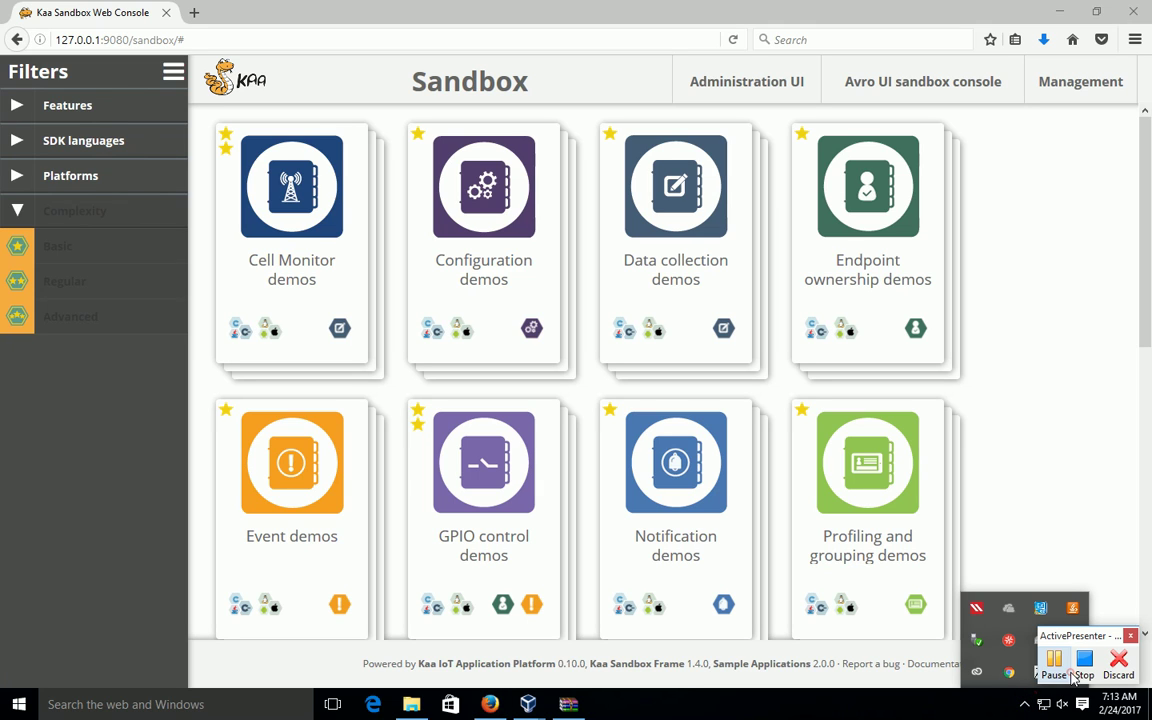
{"action": "left_click", "coordinate": [1084, 668]}
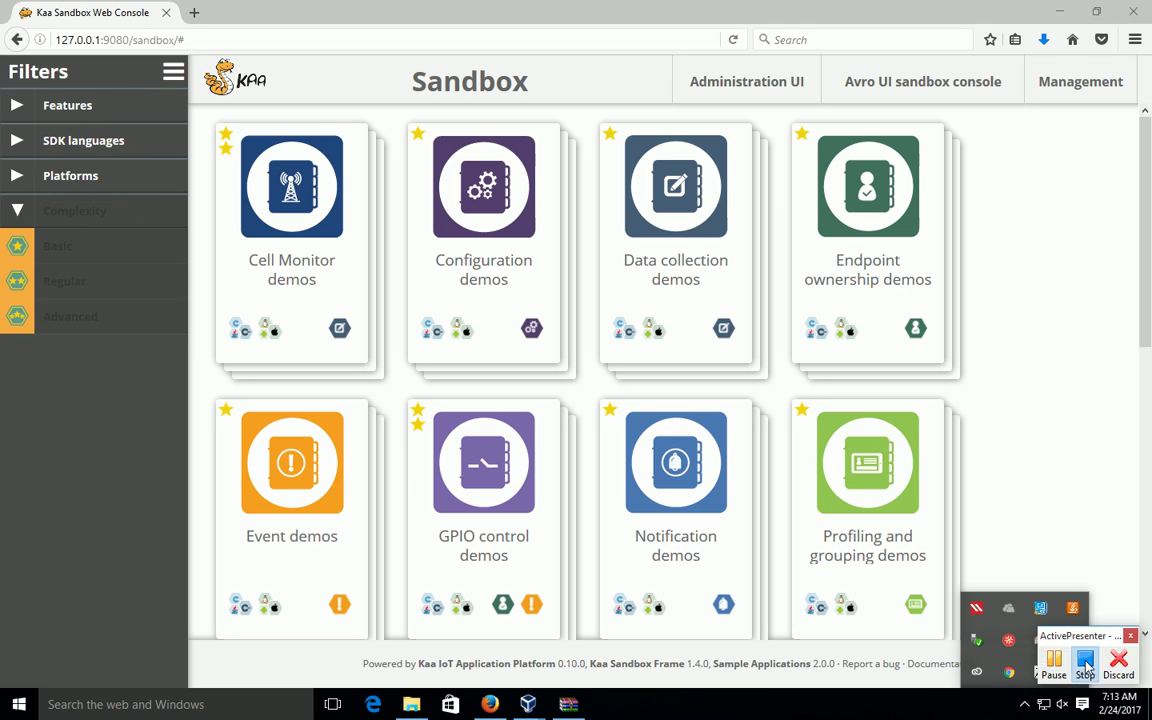